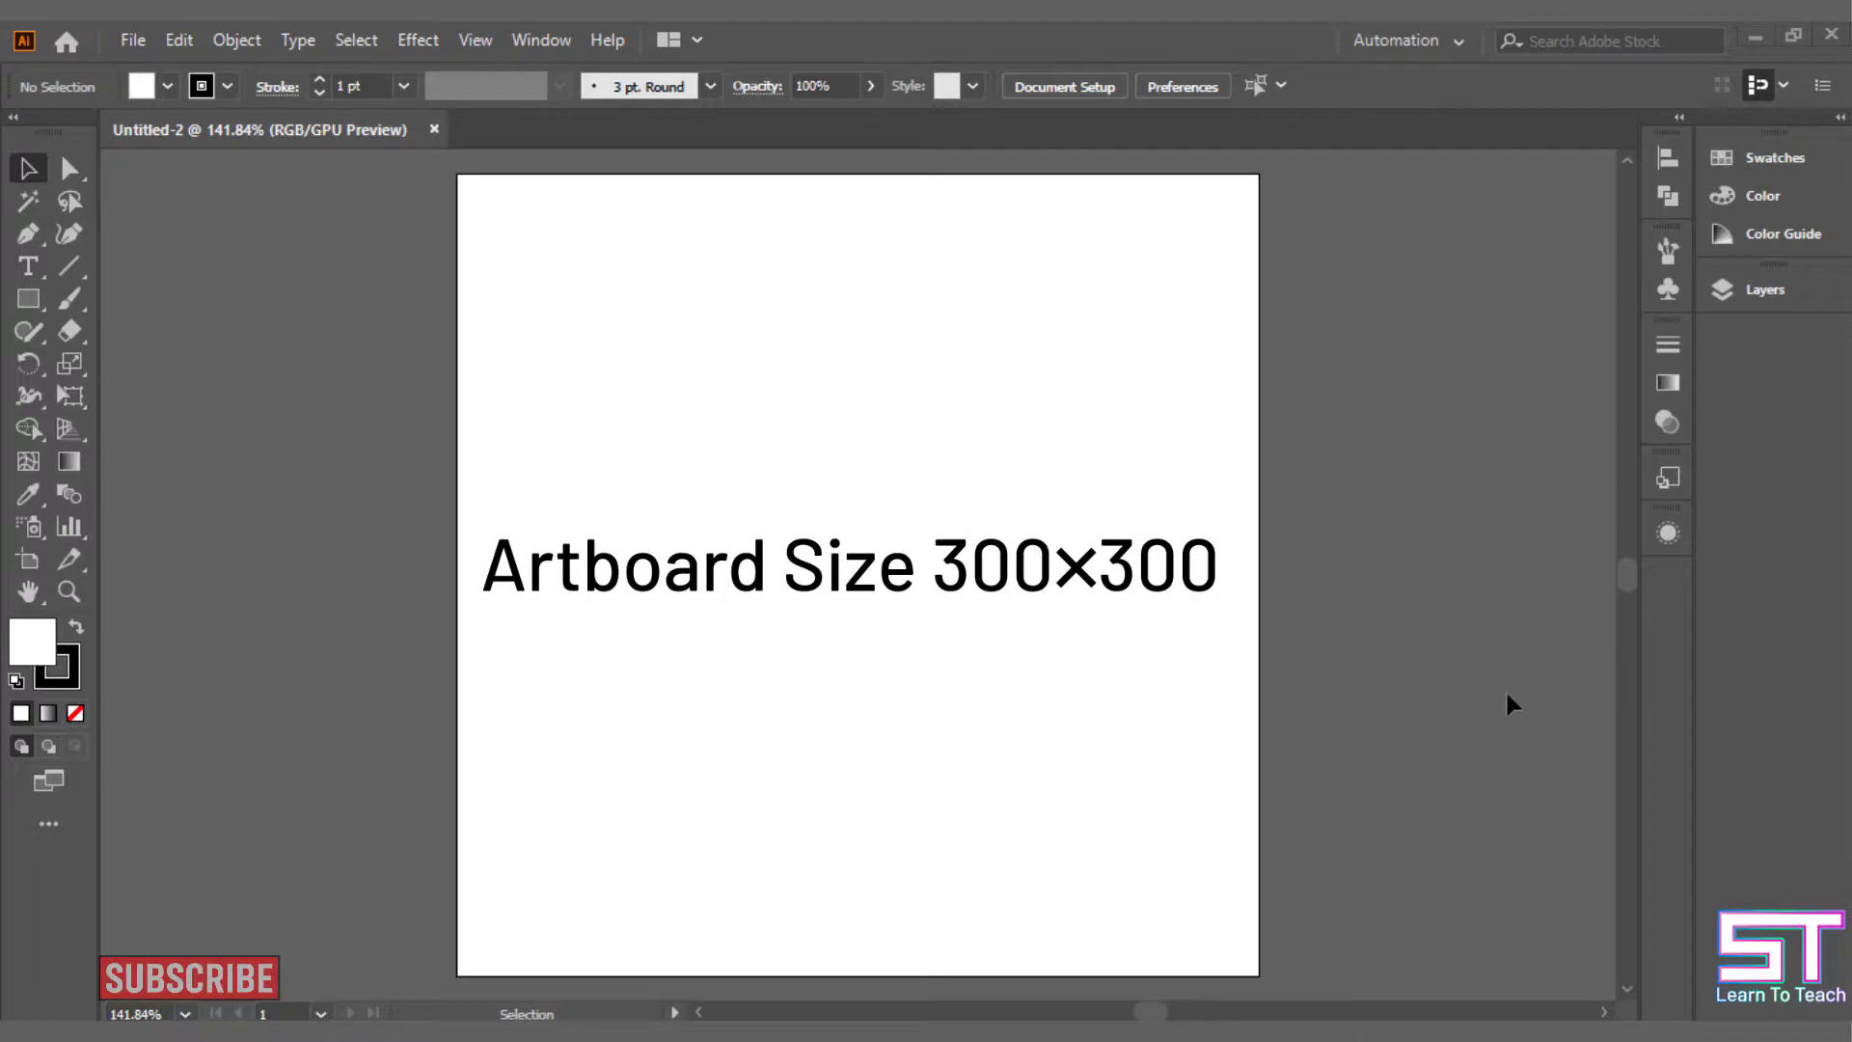
Remove the stroke and create a white 300 × 300 px rectangle.
click(224, 81)
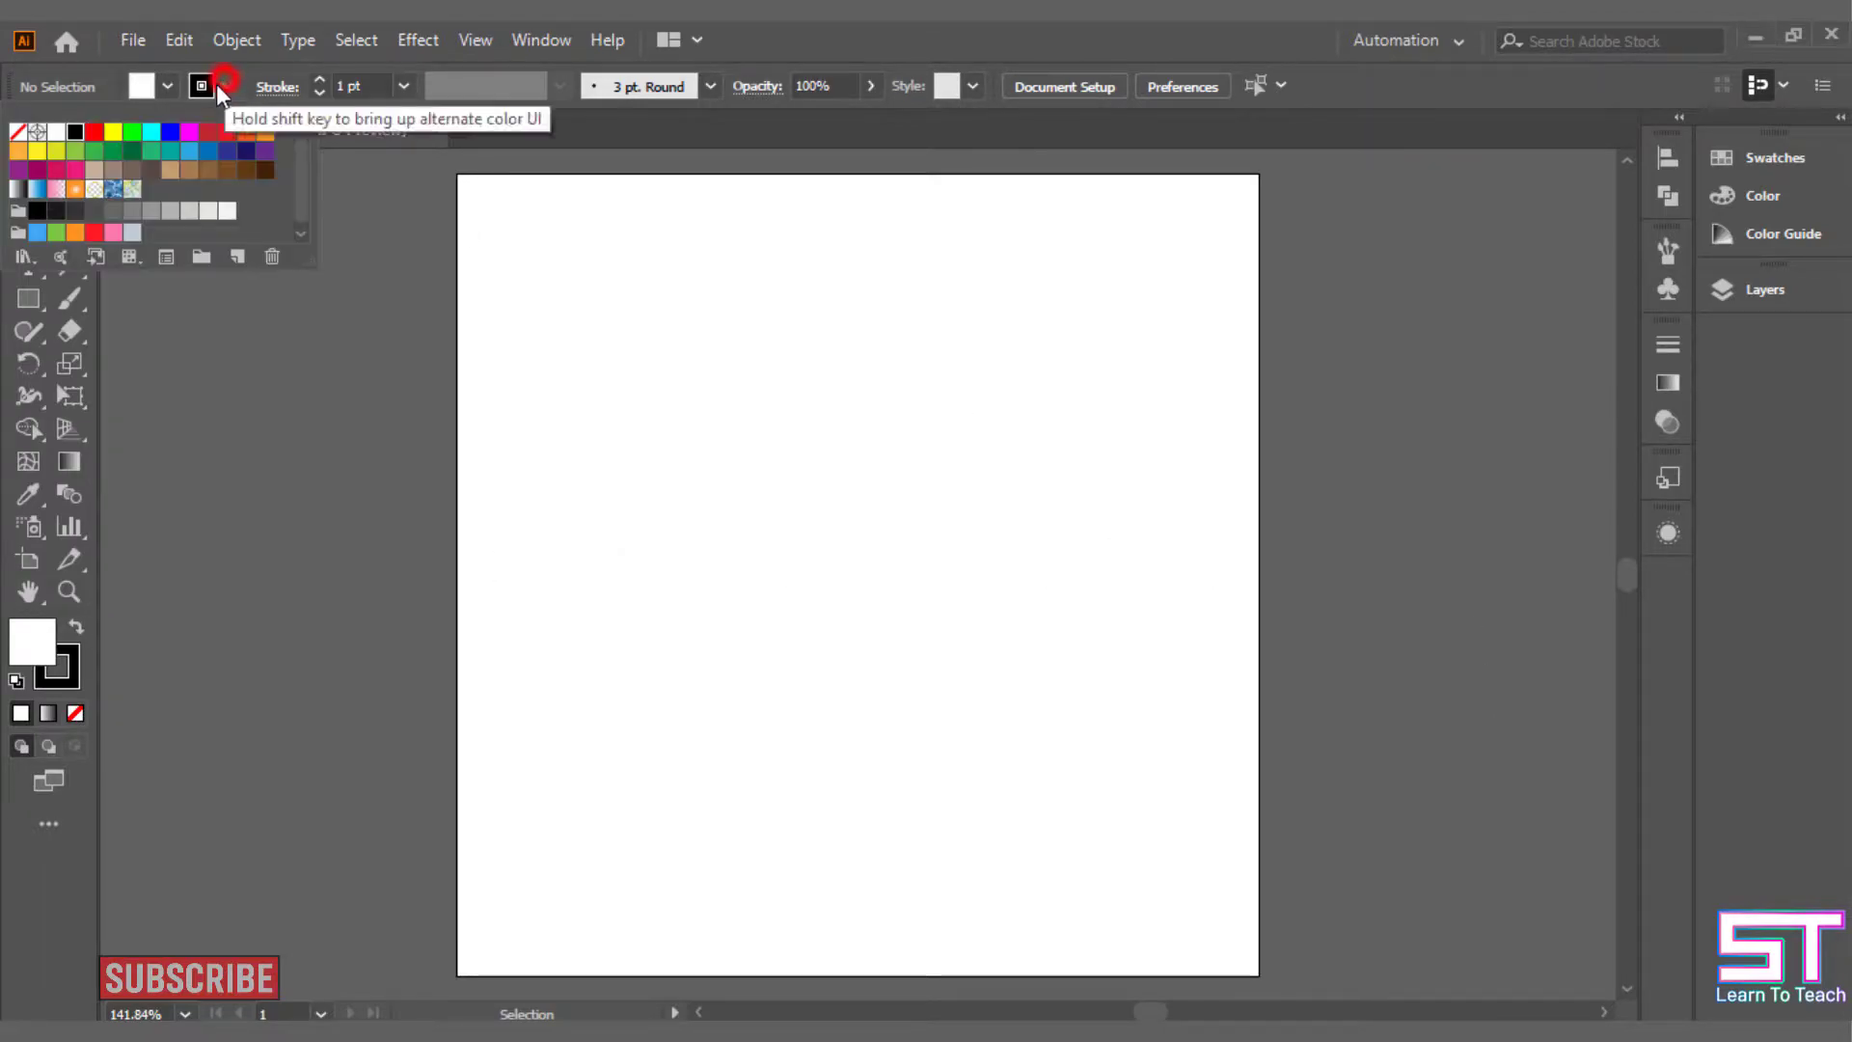
click(17, 131)
click(128, 64)
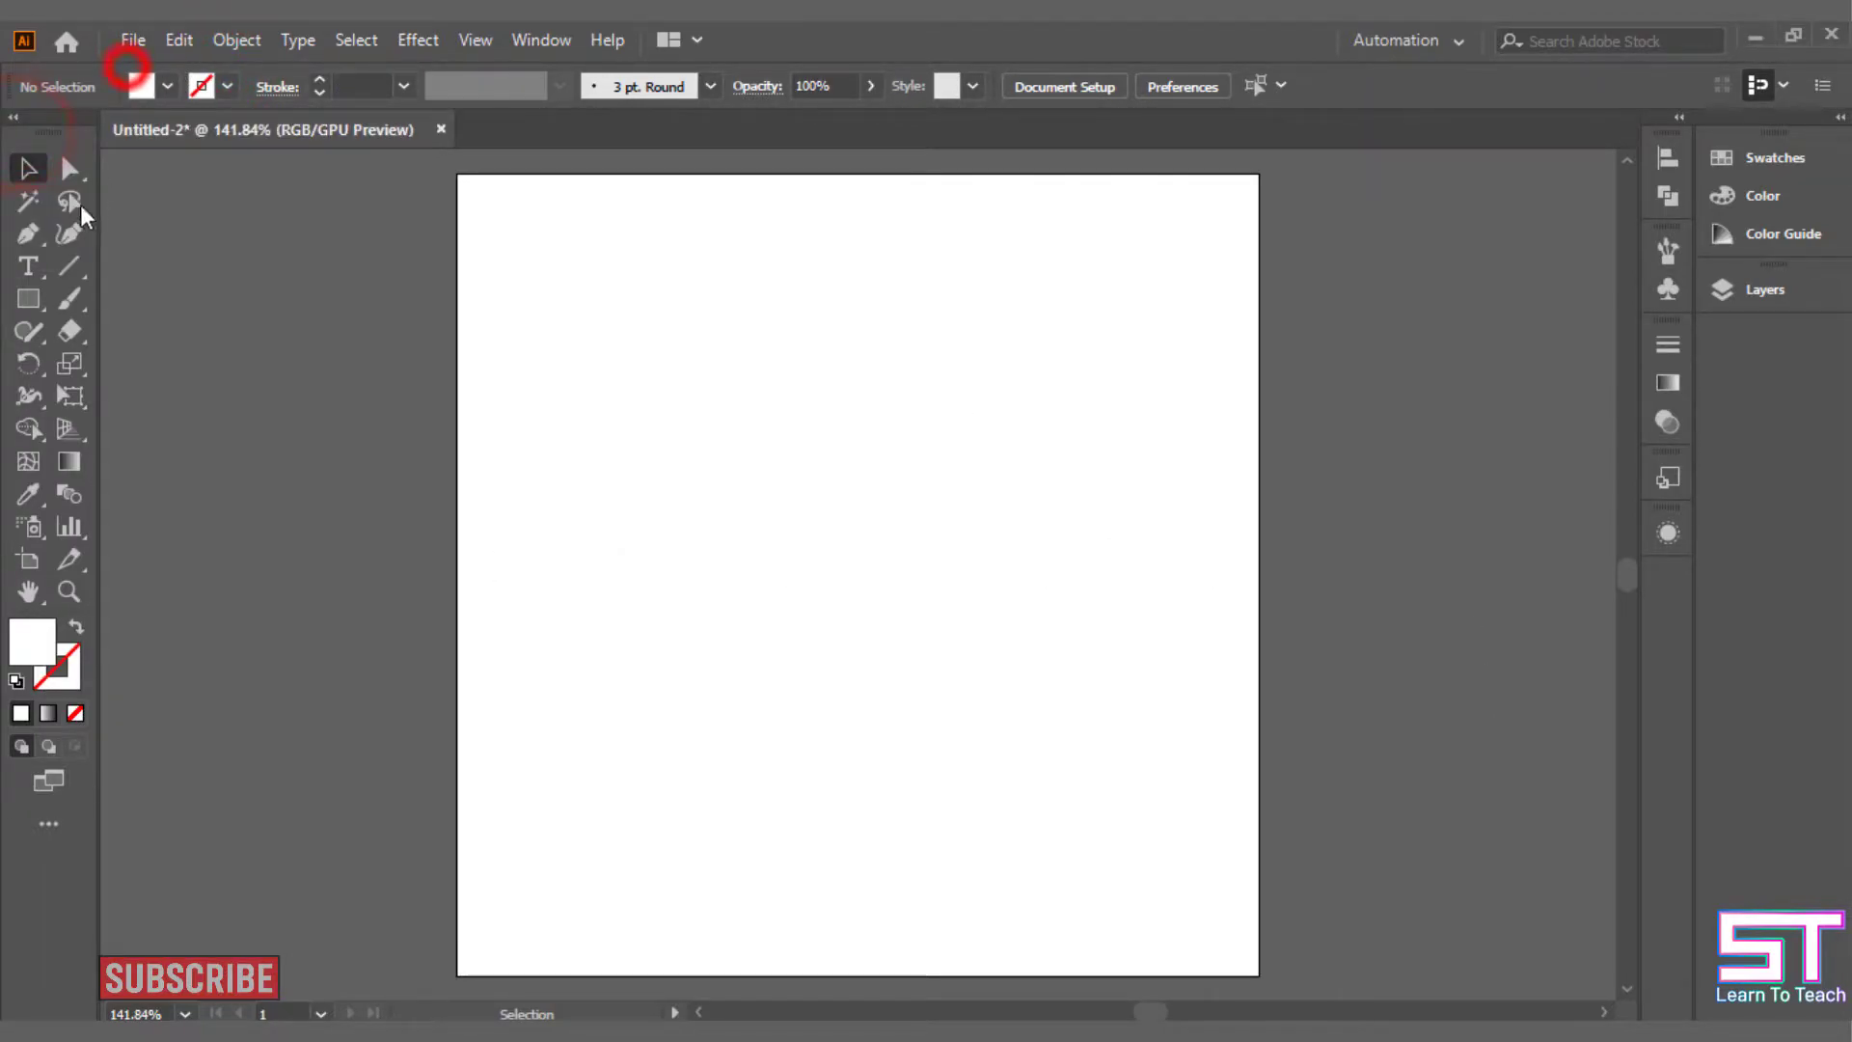
click(27, 299)
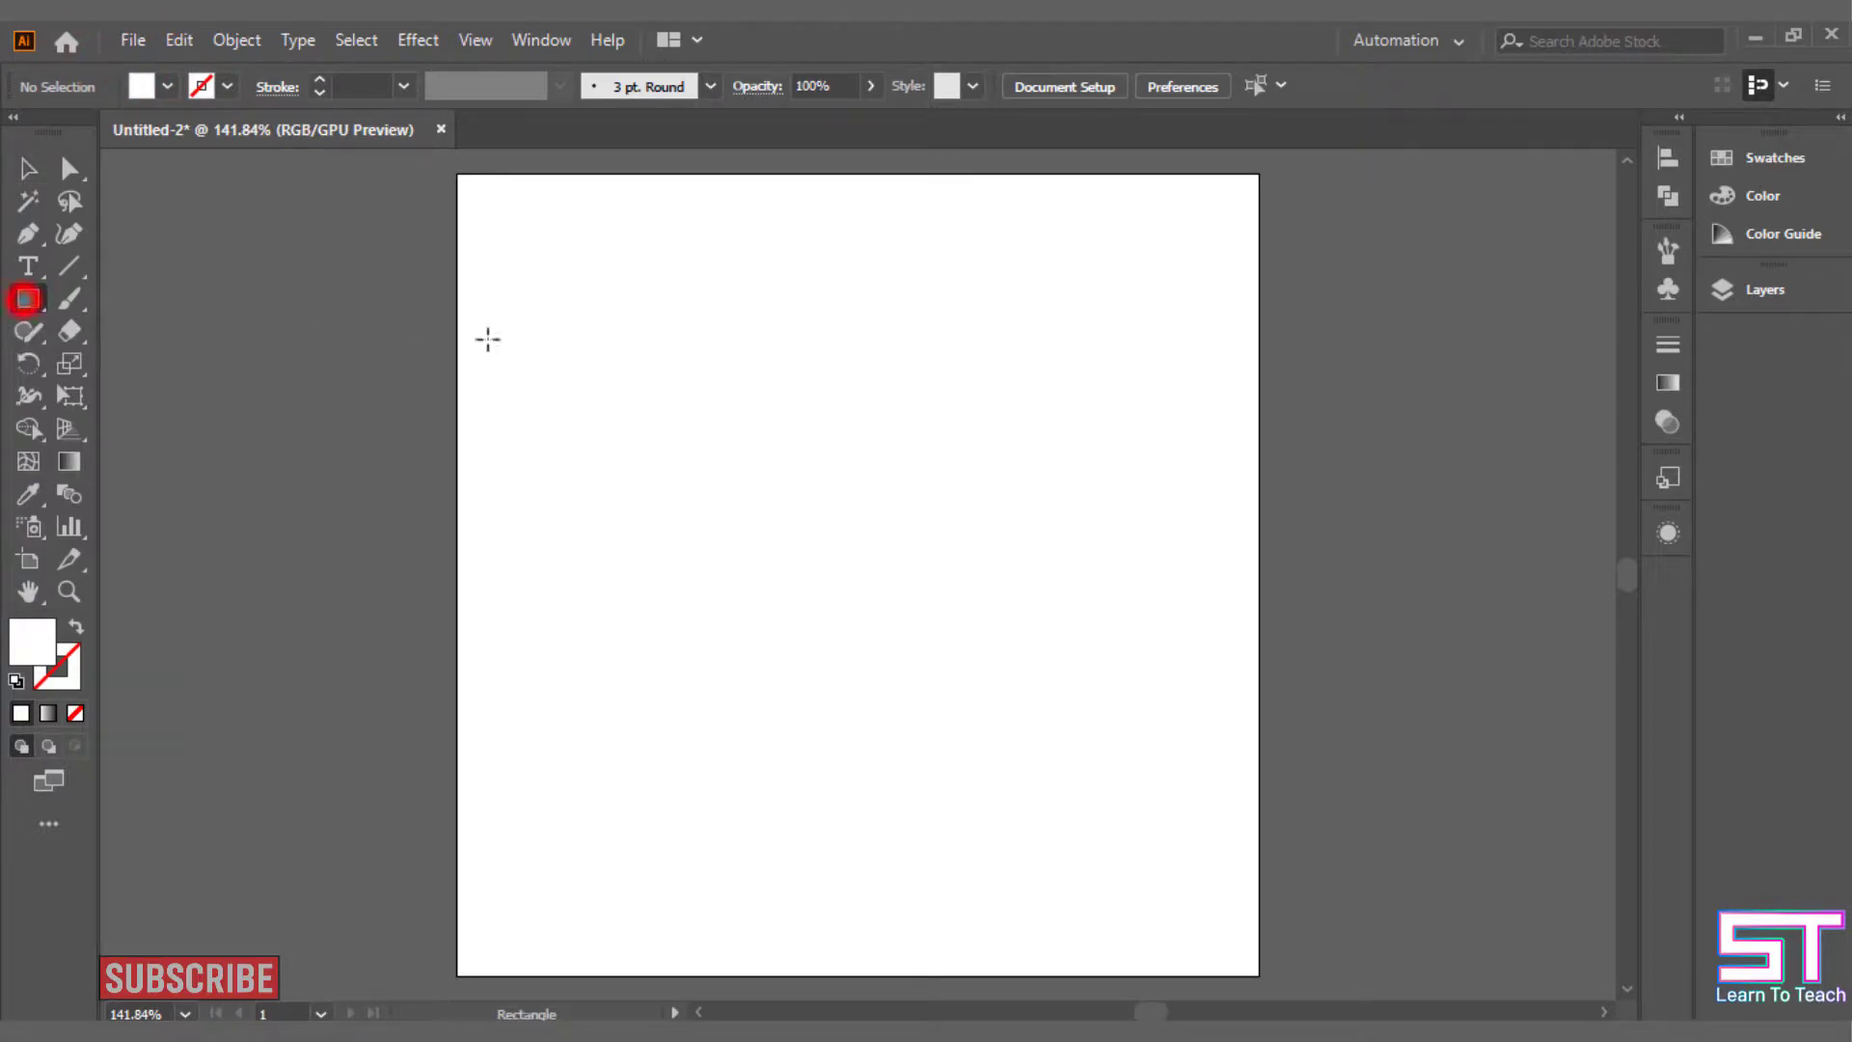
click(737, 505)
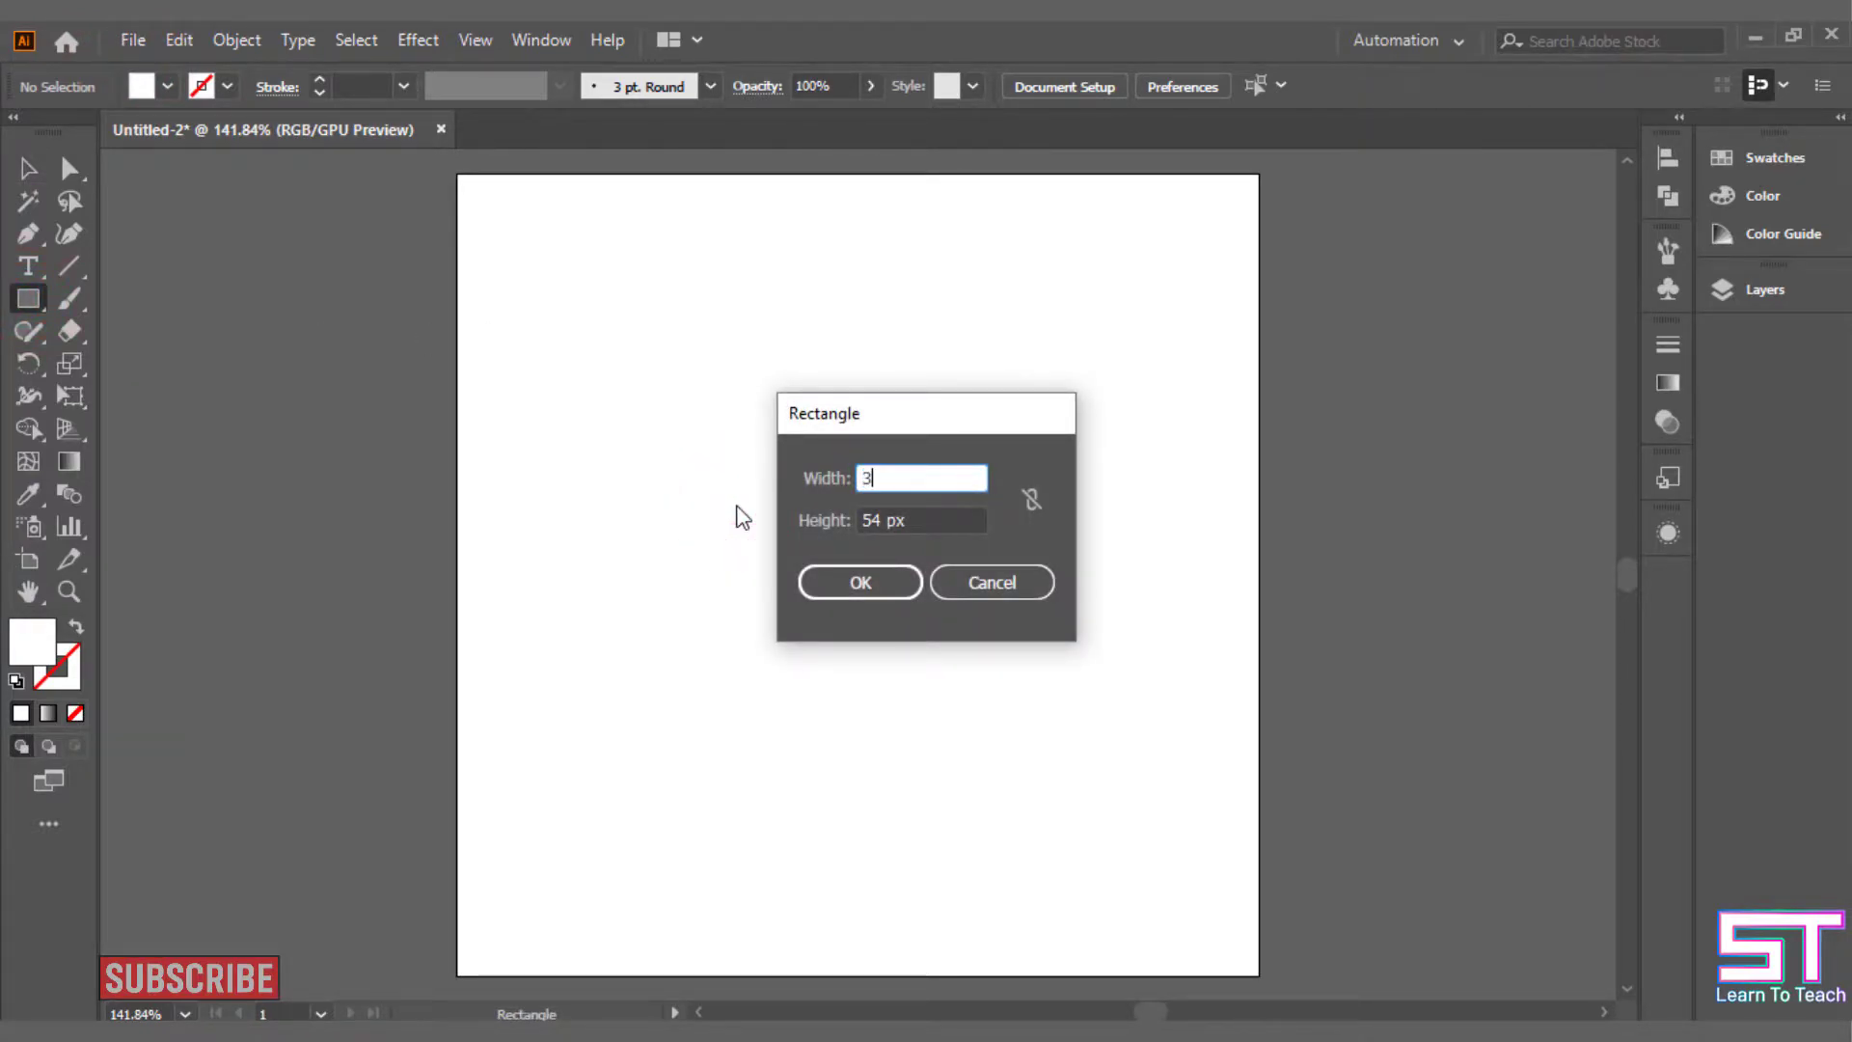
double_click(881, 521)
text(300)
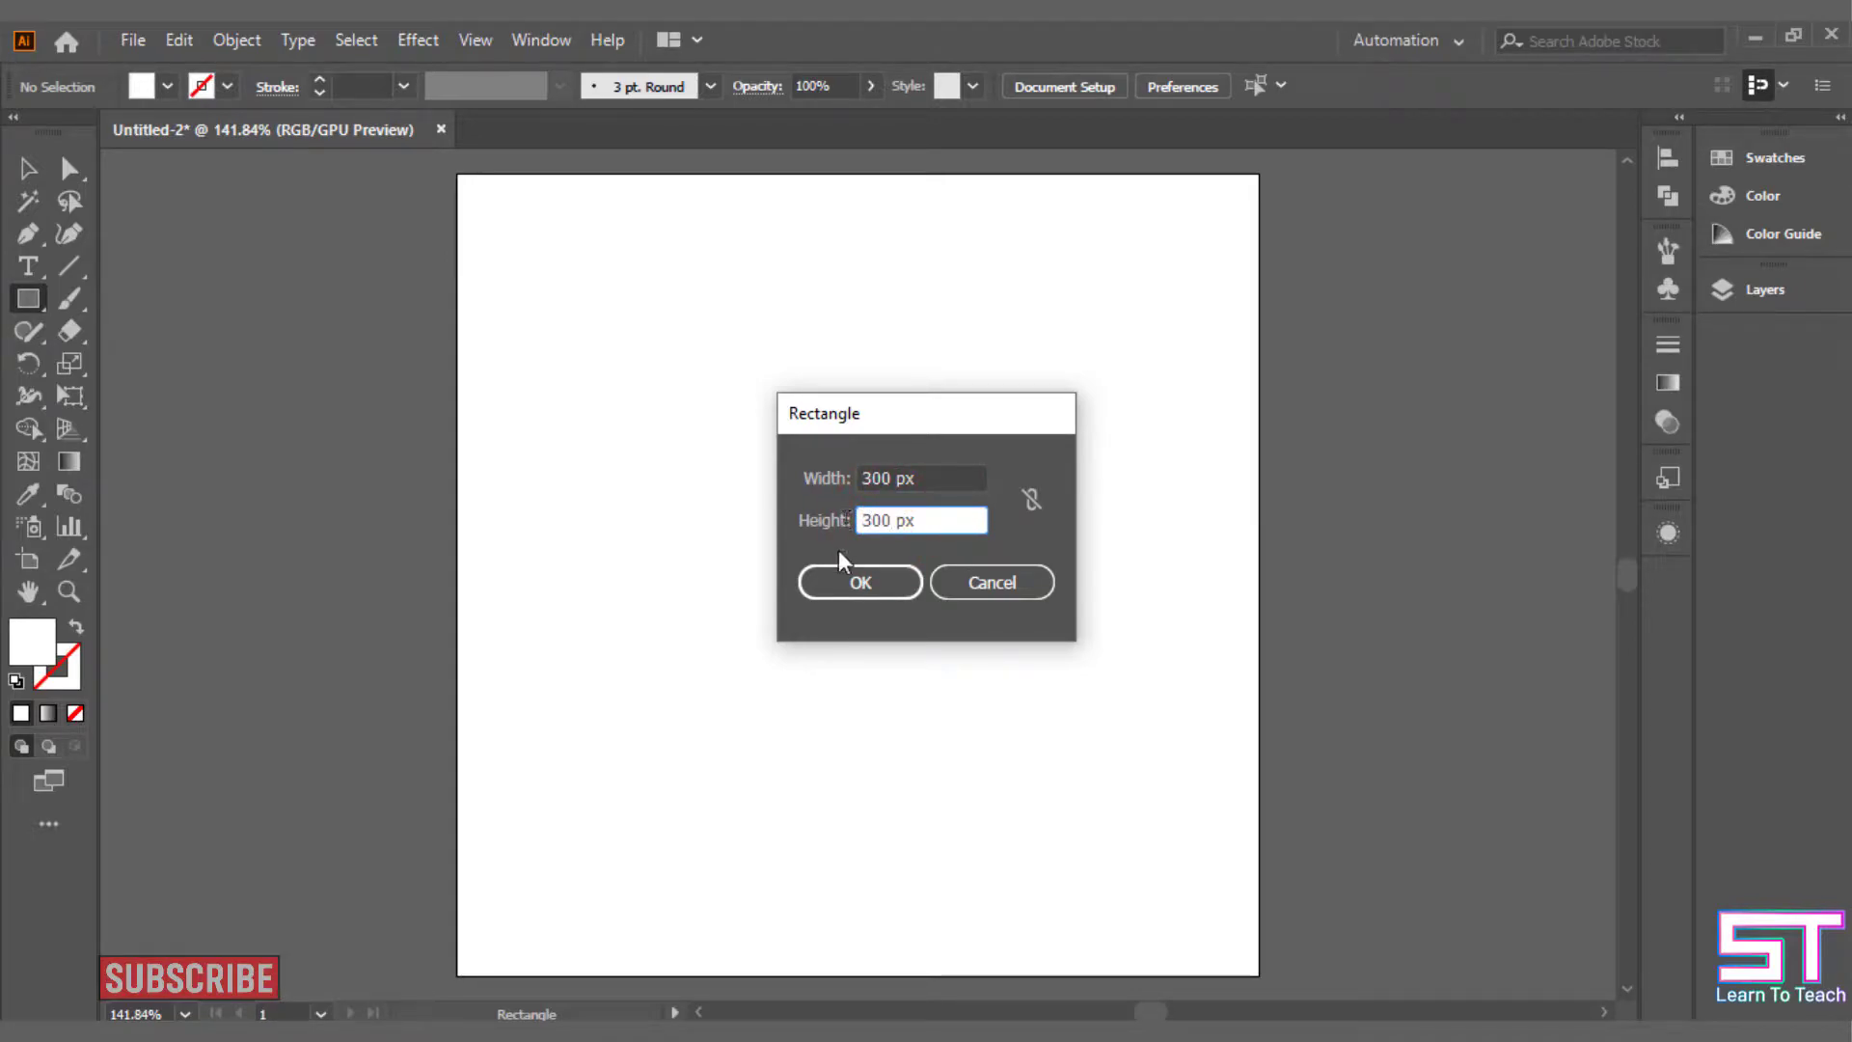
click(851, 584)
Center the square horizontally and vertically on the artboard.
click(27, 169)
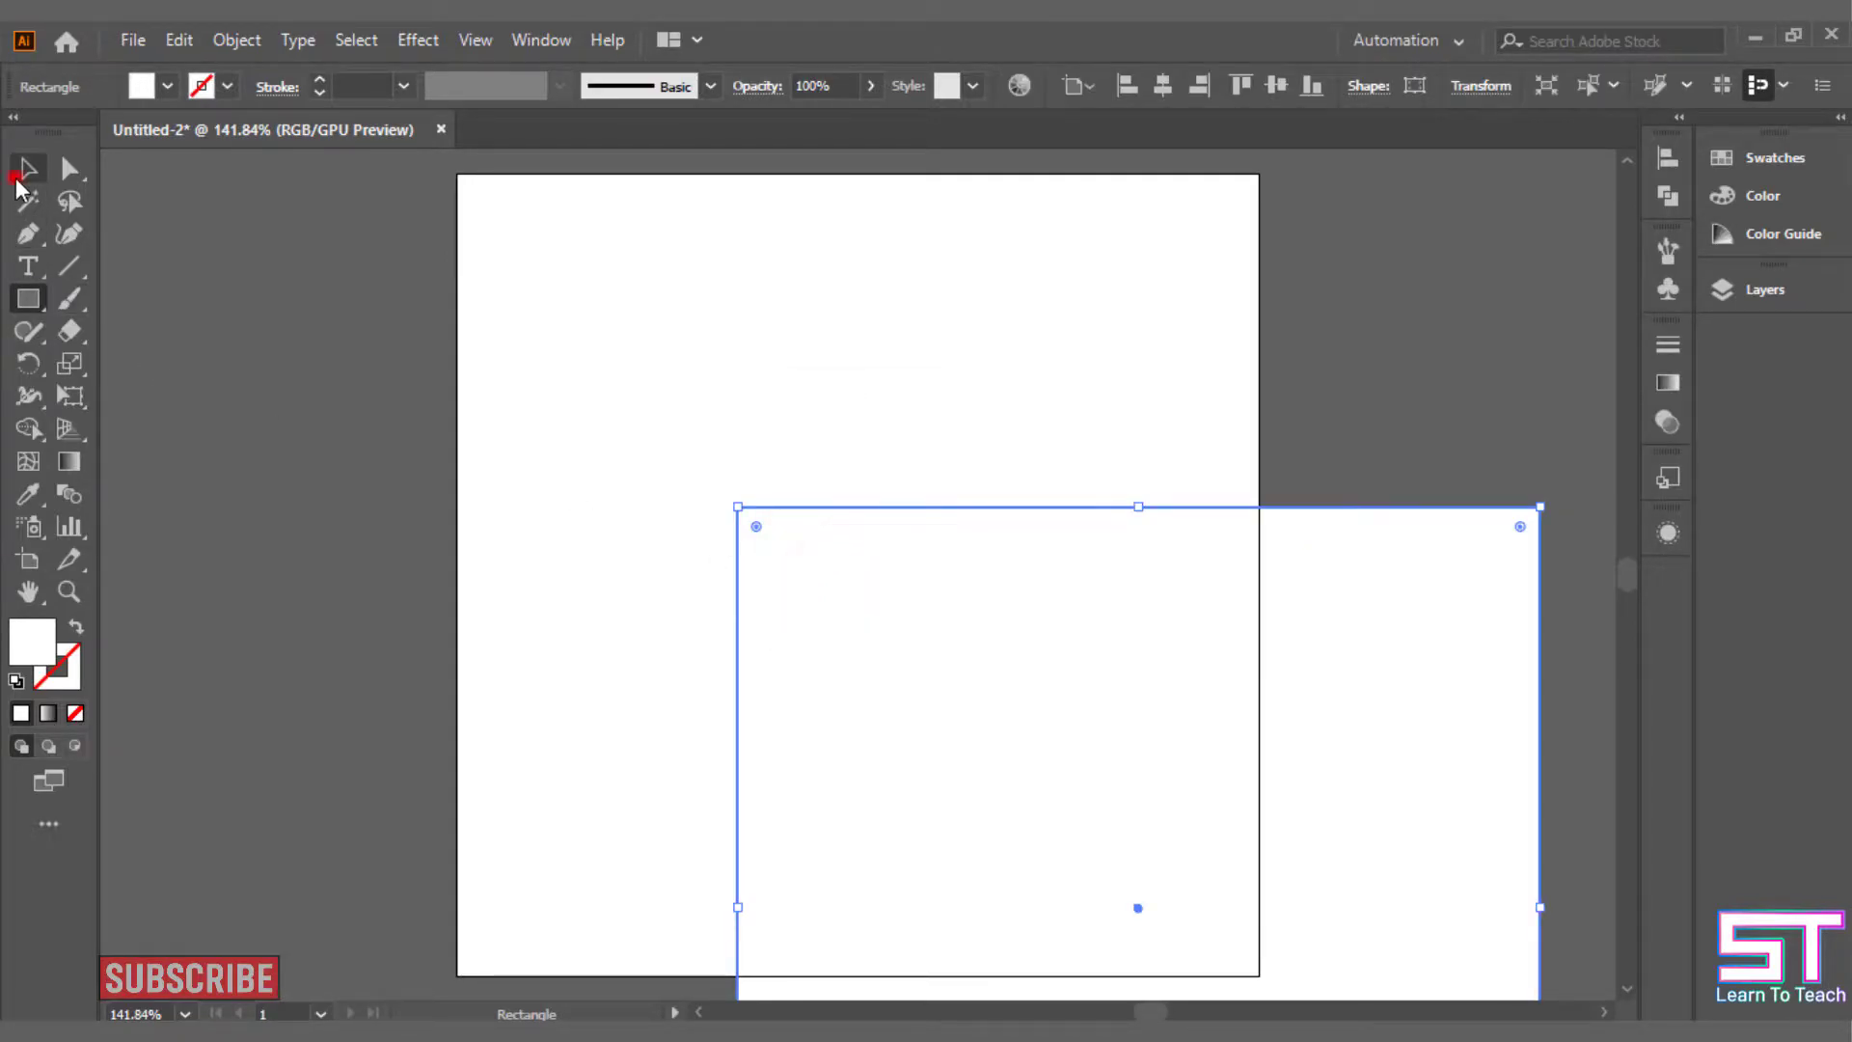
click(1164, 85)
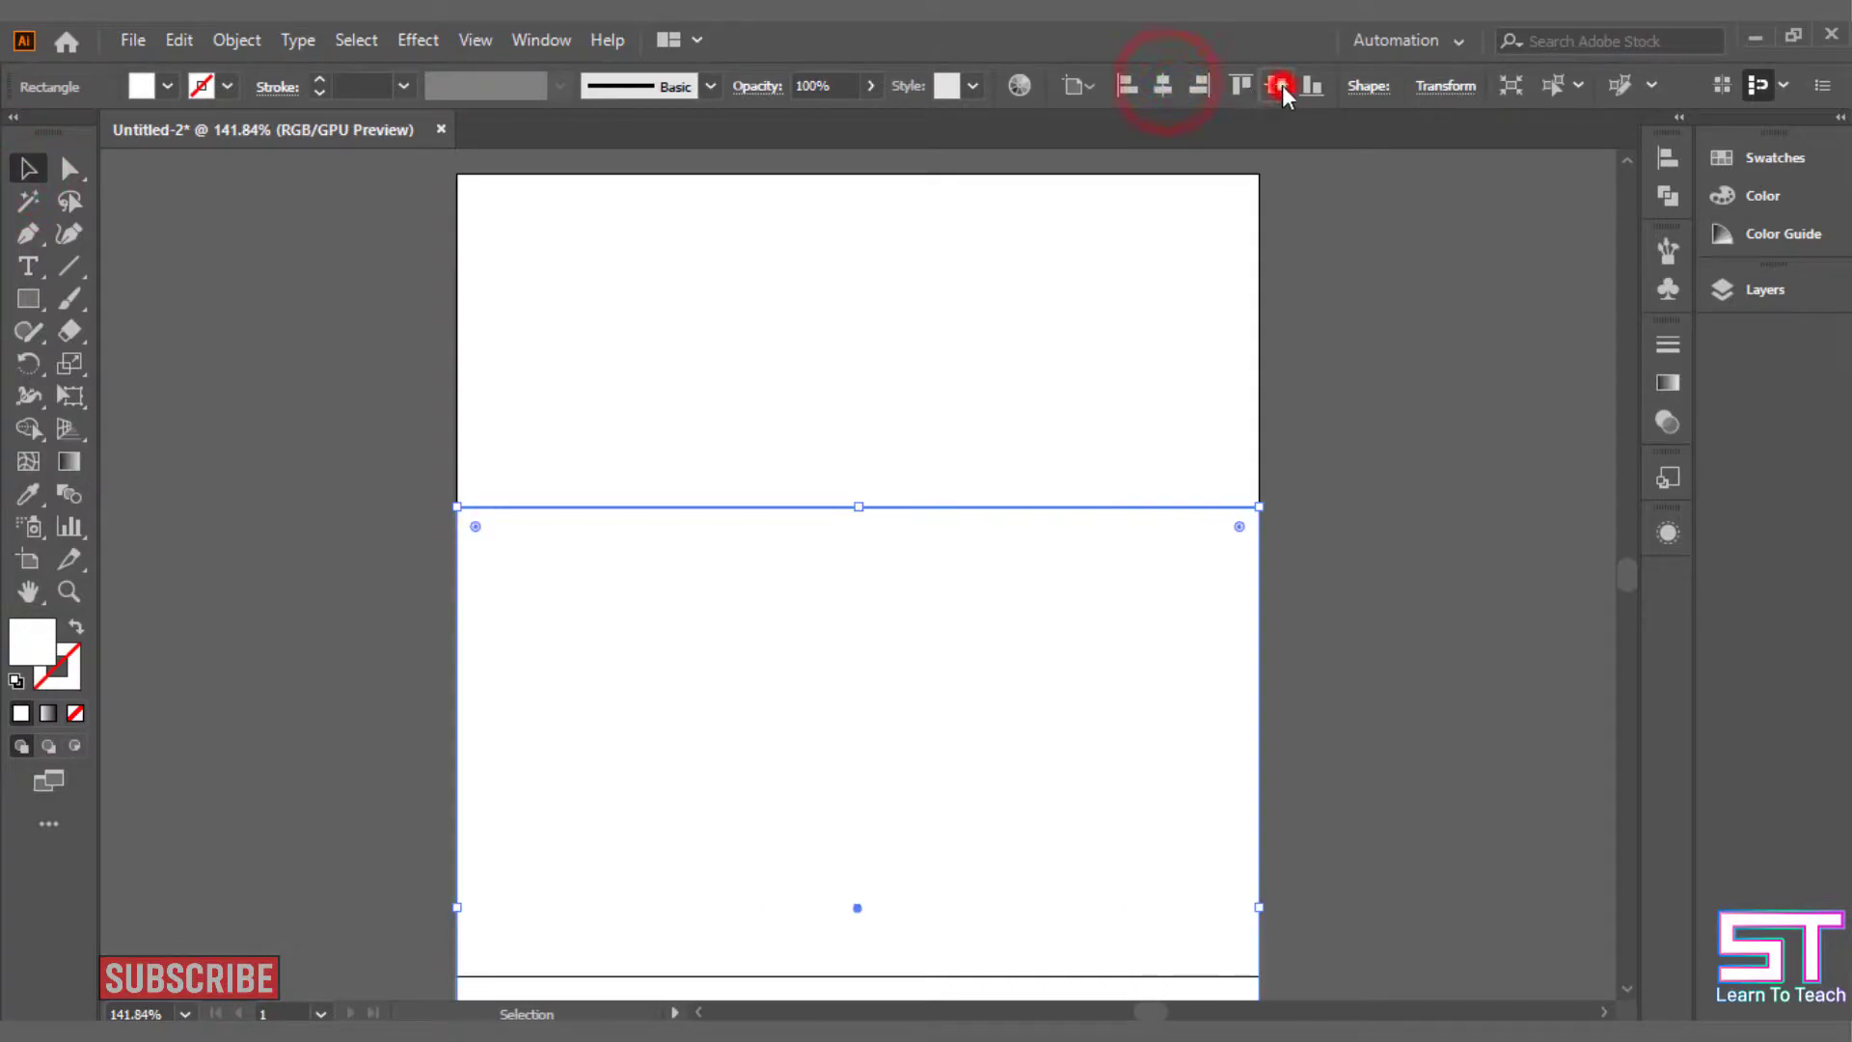
click(1278, 85)
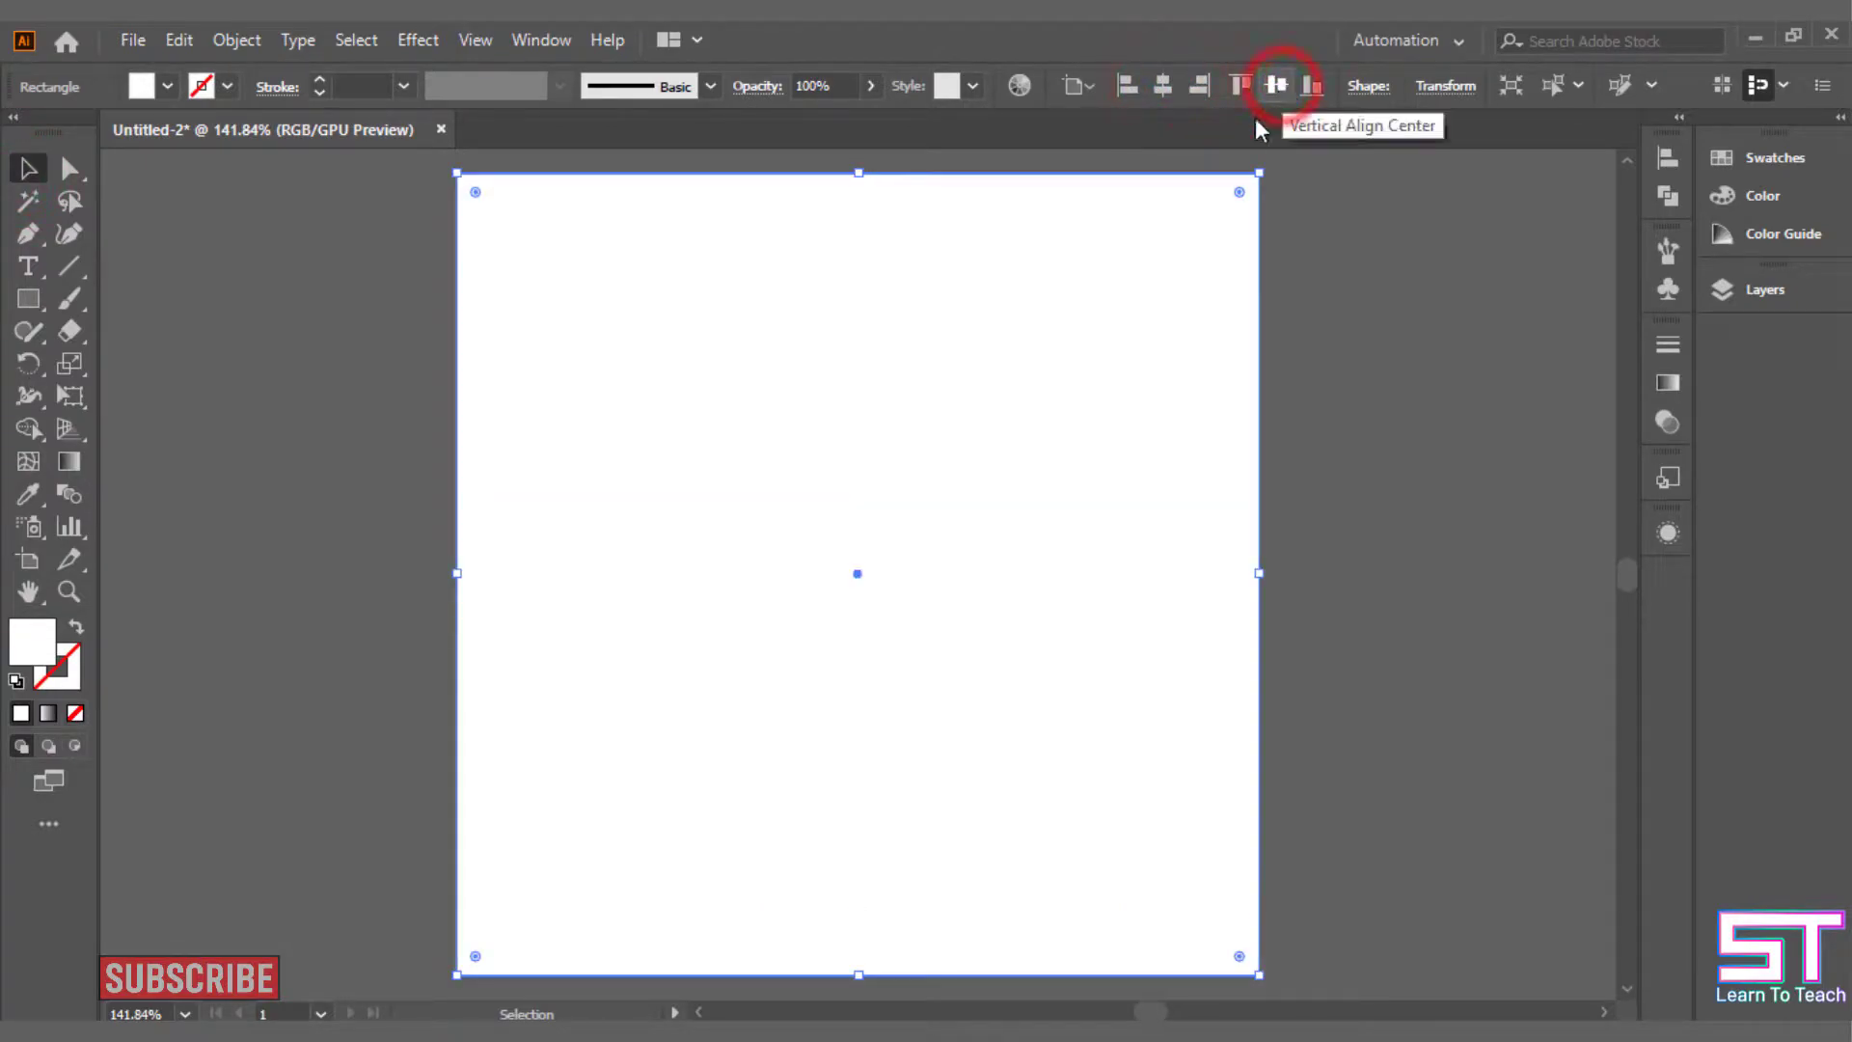
Add a second fill to the square and open the Basic Graphics_Lines pattern library for it.
click(1672, 540)
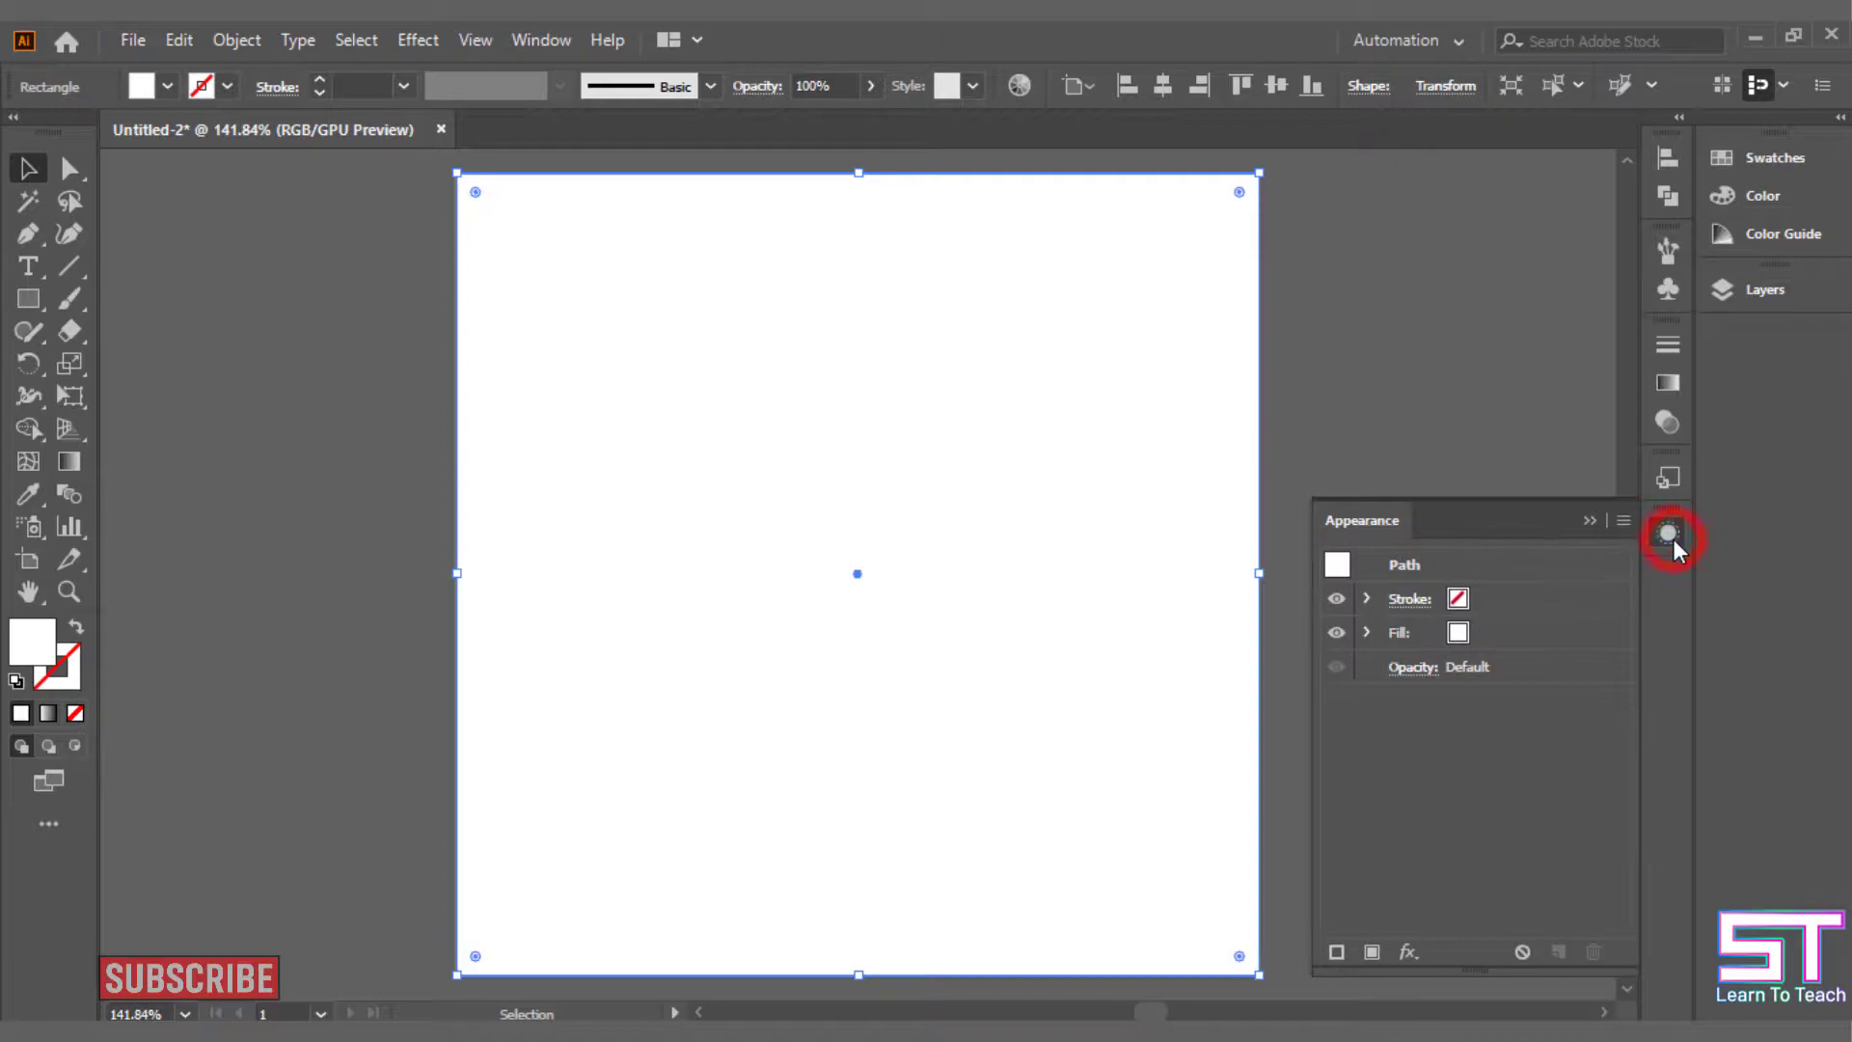
click(1371, 952)
click(1482, 599)
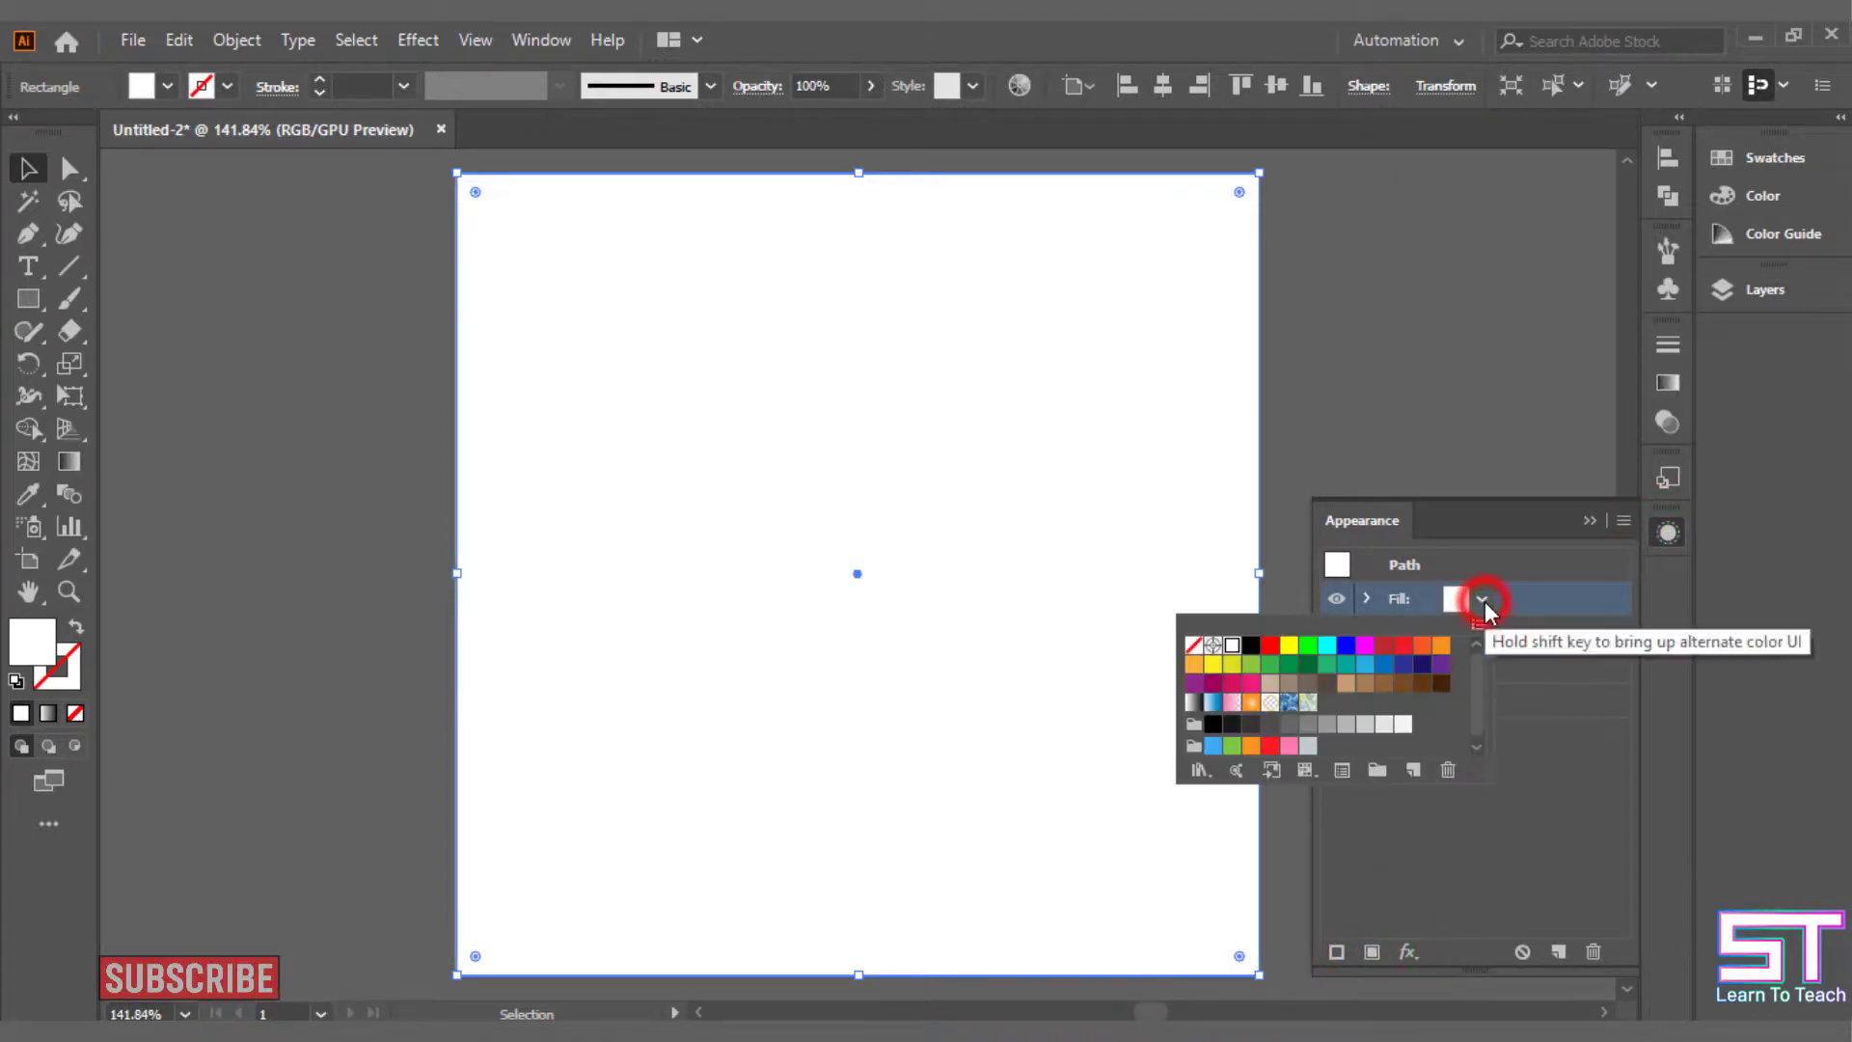
click(1198, 768)
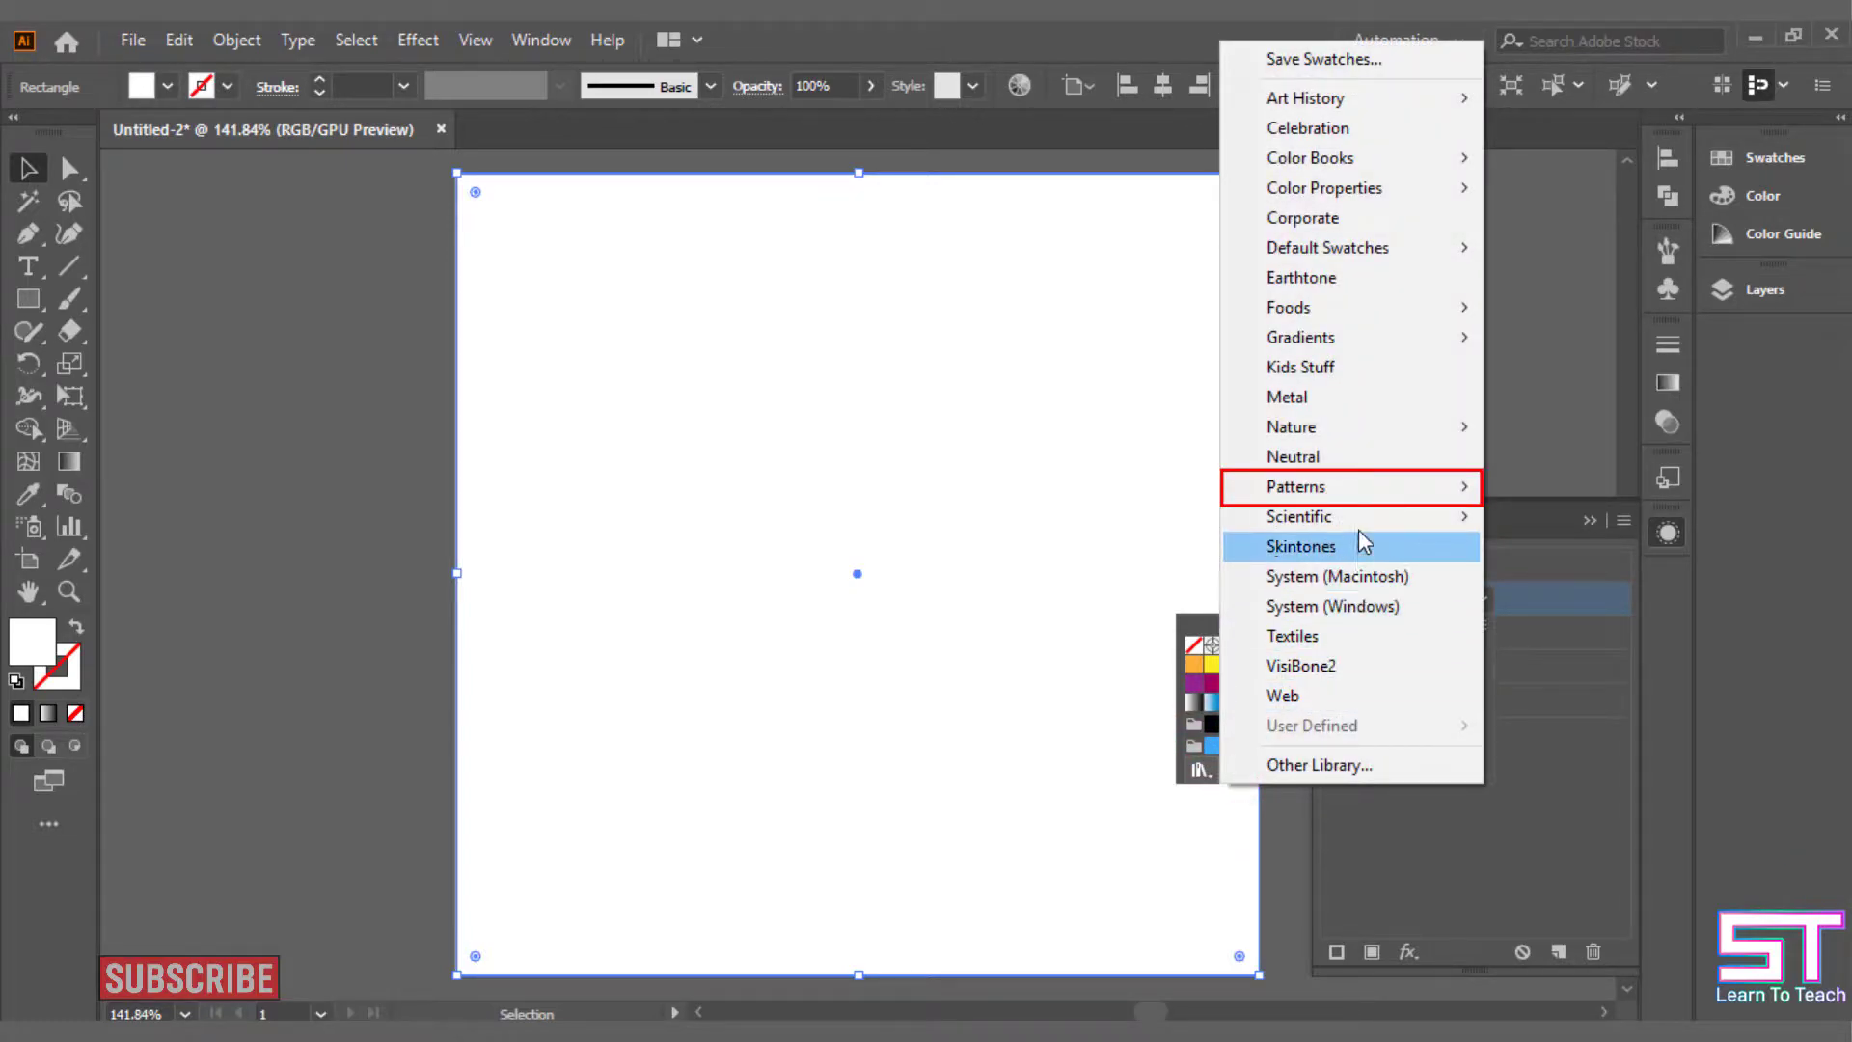
mouse_move(1367, 492)
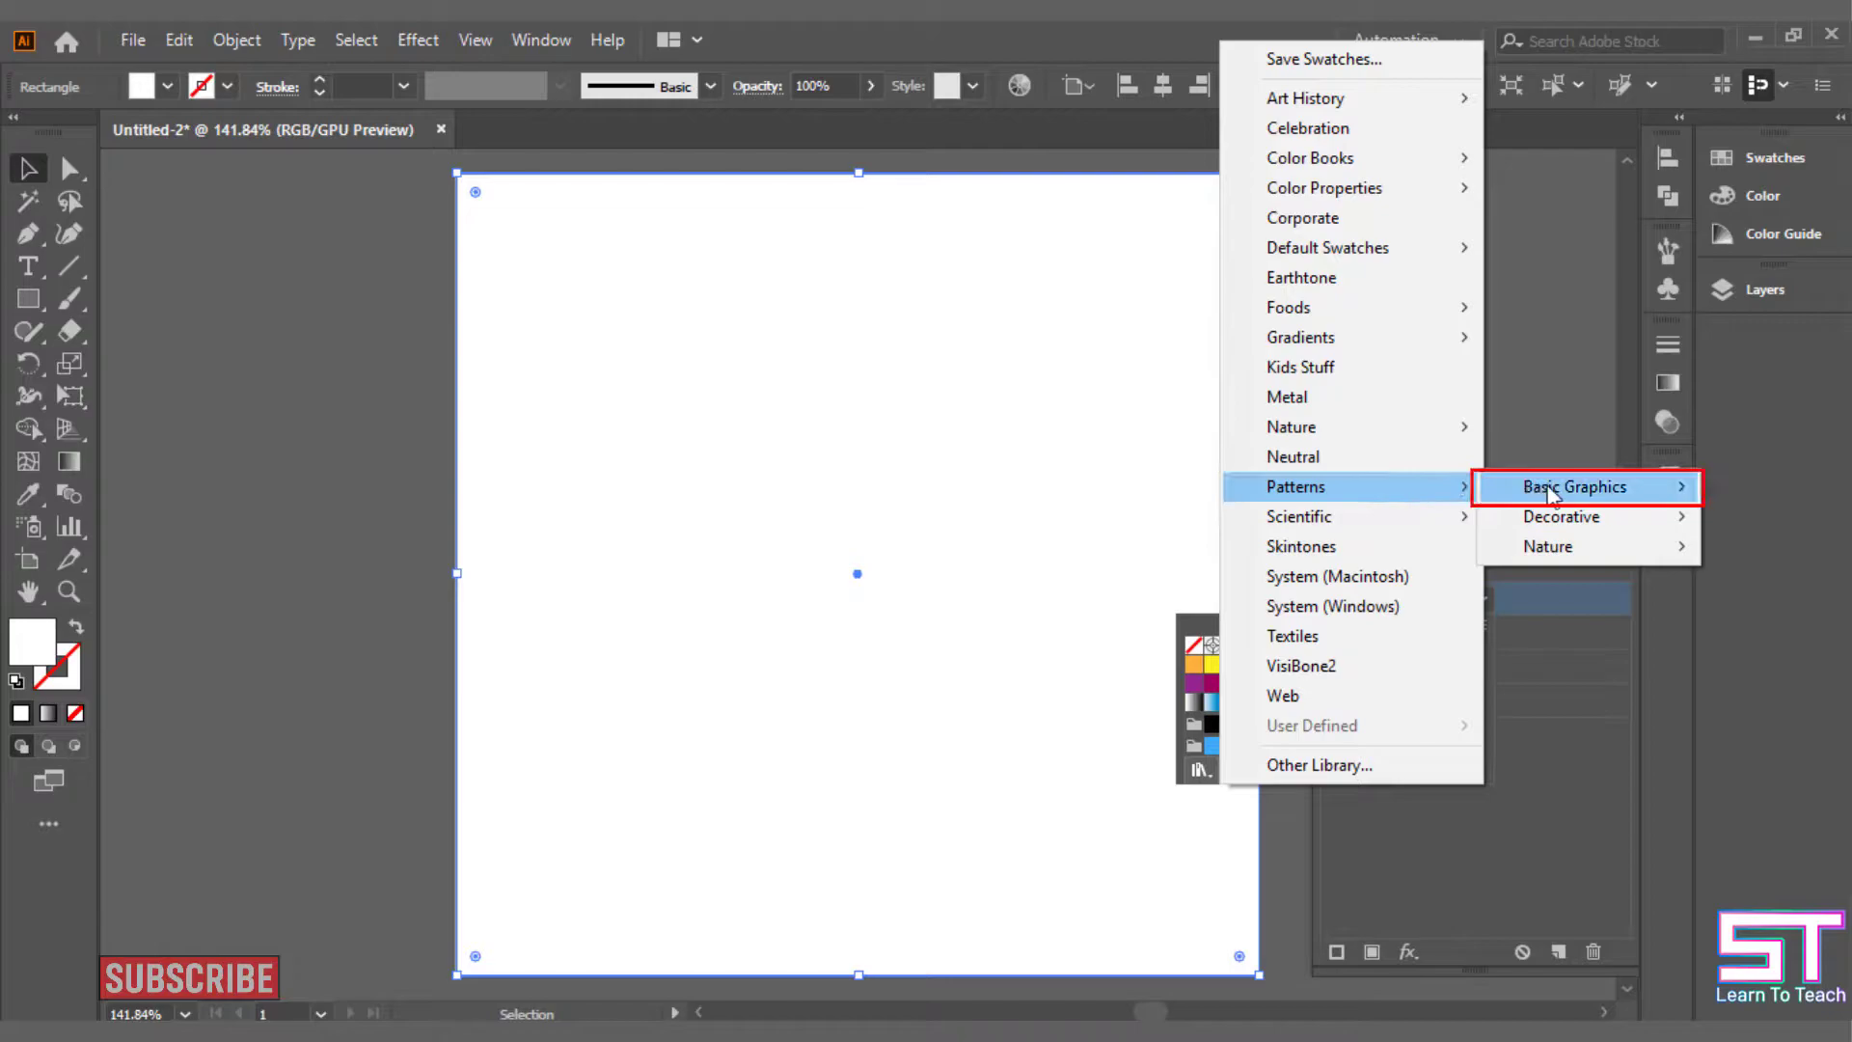
mouse_move(1549, 493)
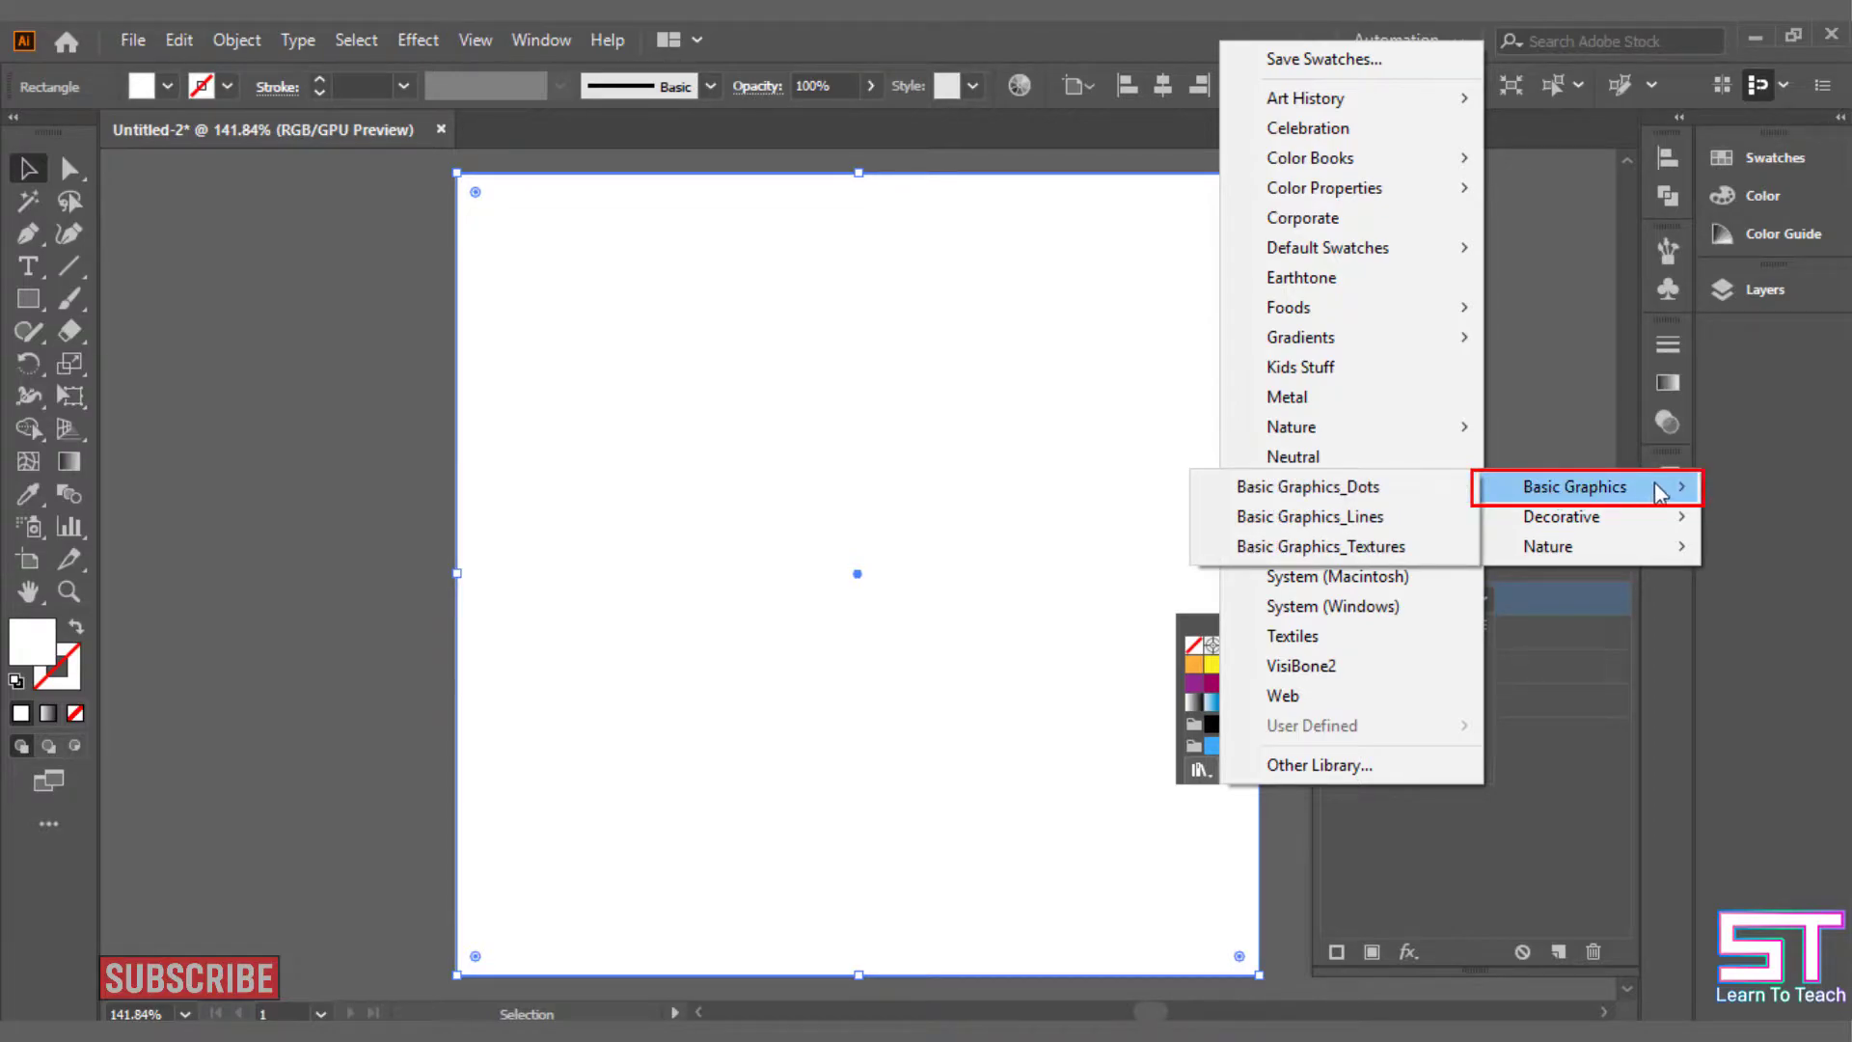
click(1447, 532)
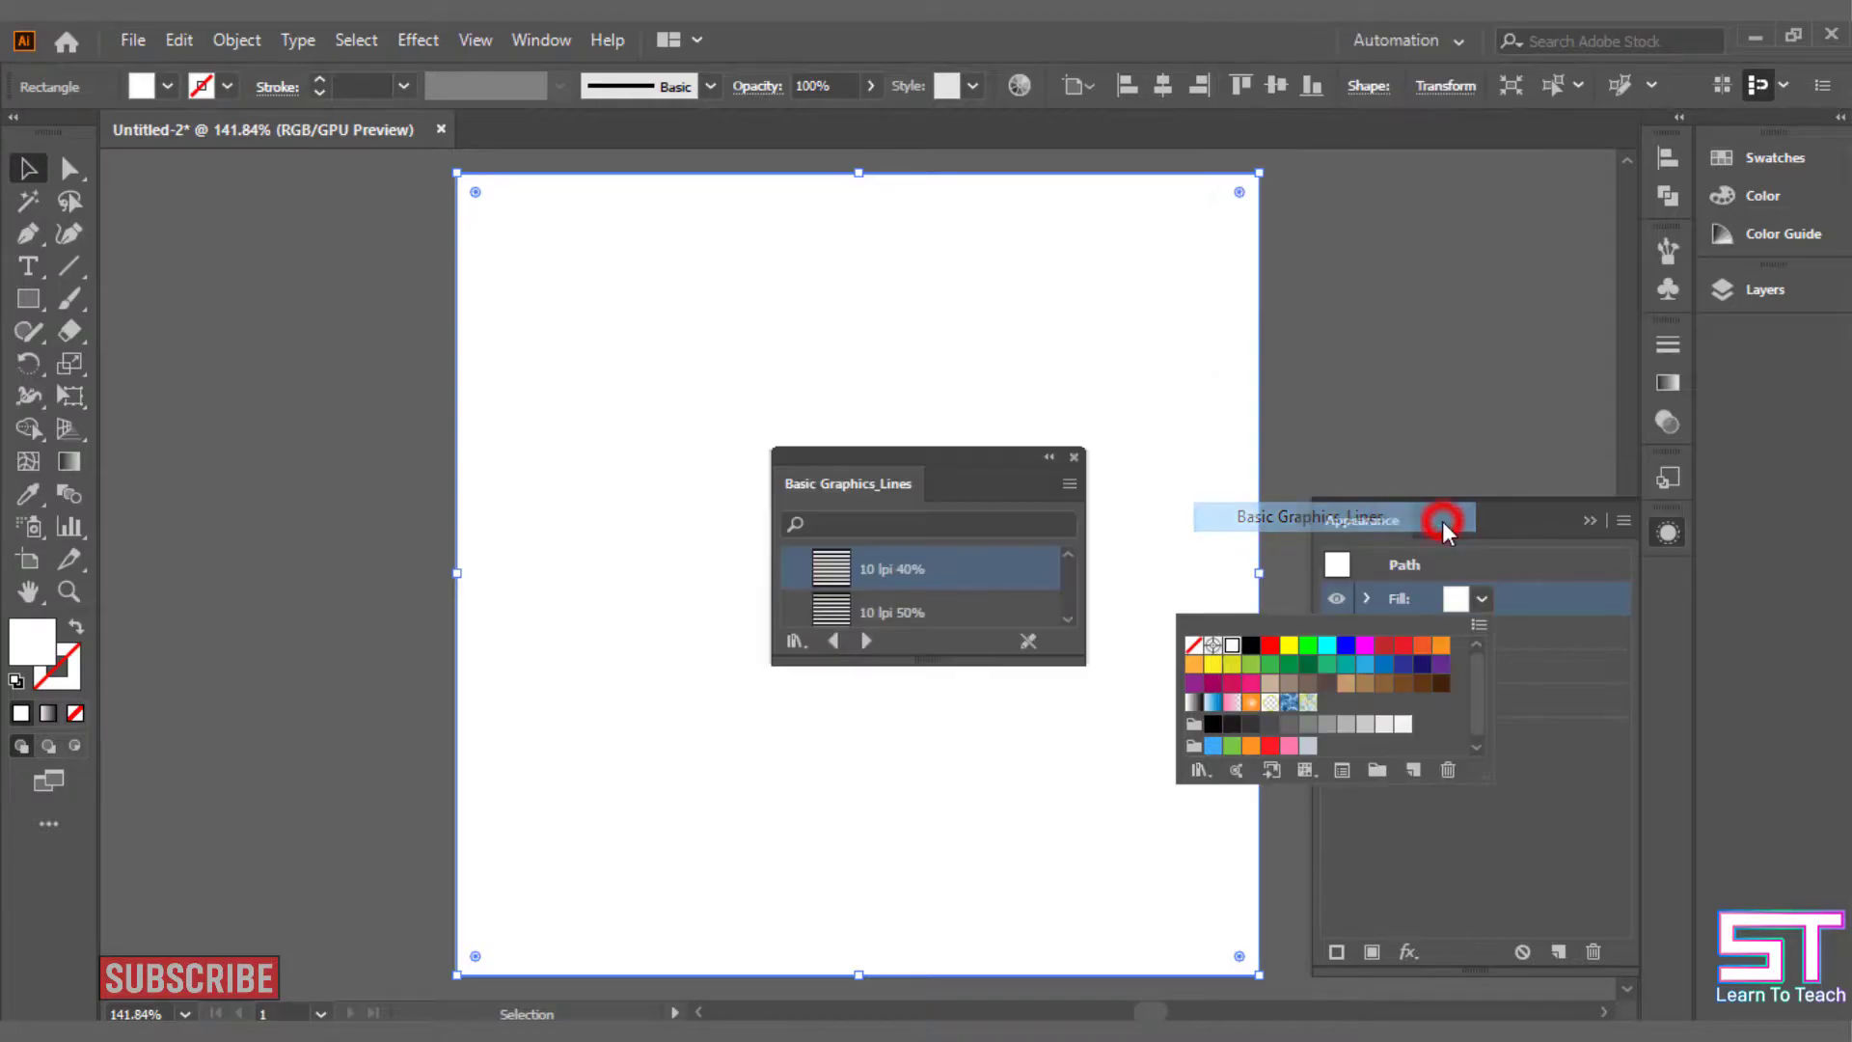
Show the line patterns in Large List View and enlarge the library so more swatches fit.
click(1069, 484)
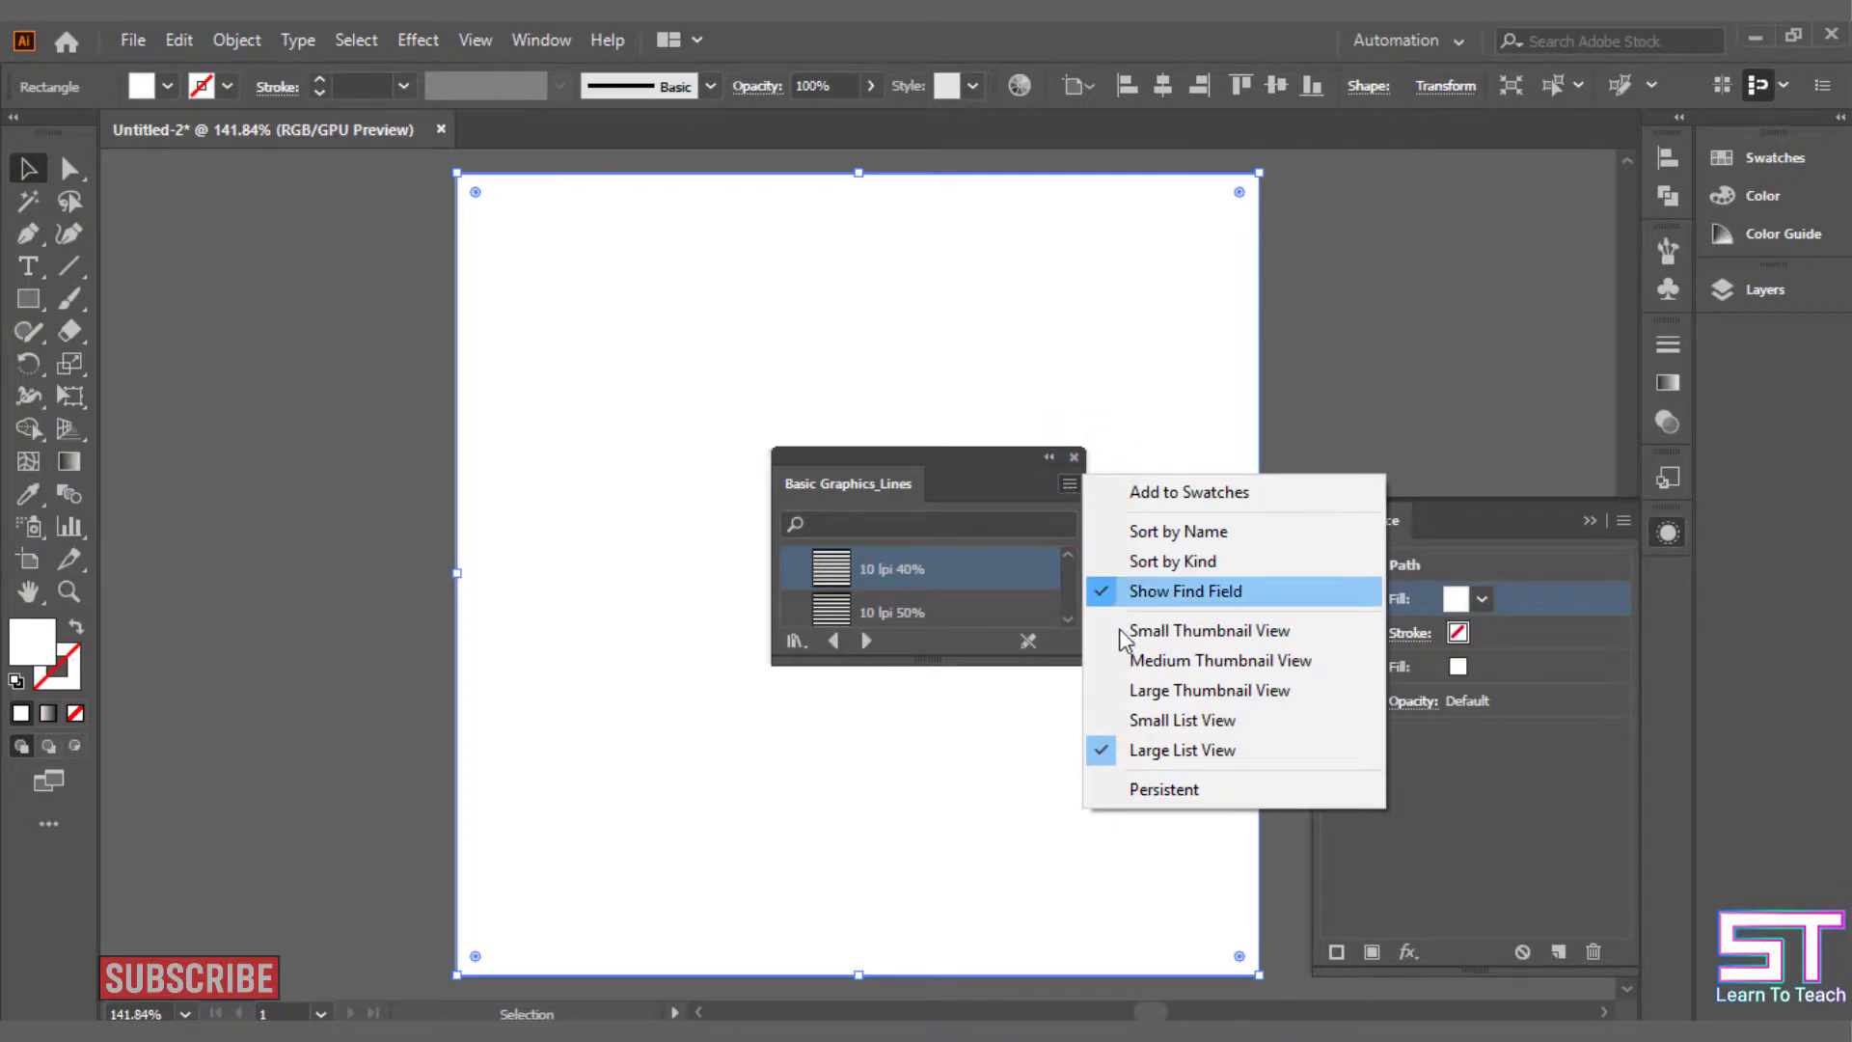
click(1283, 757)
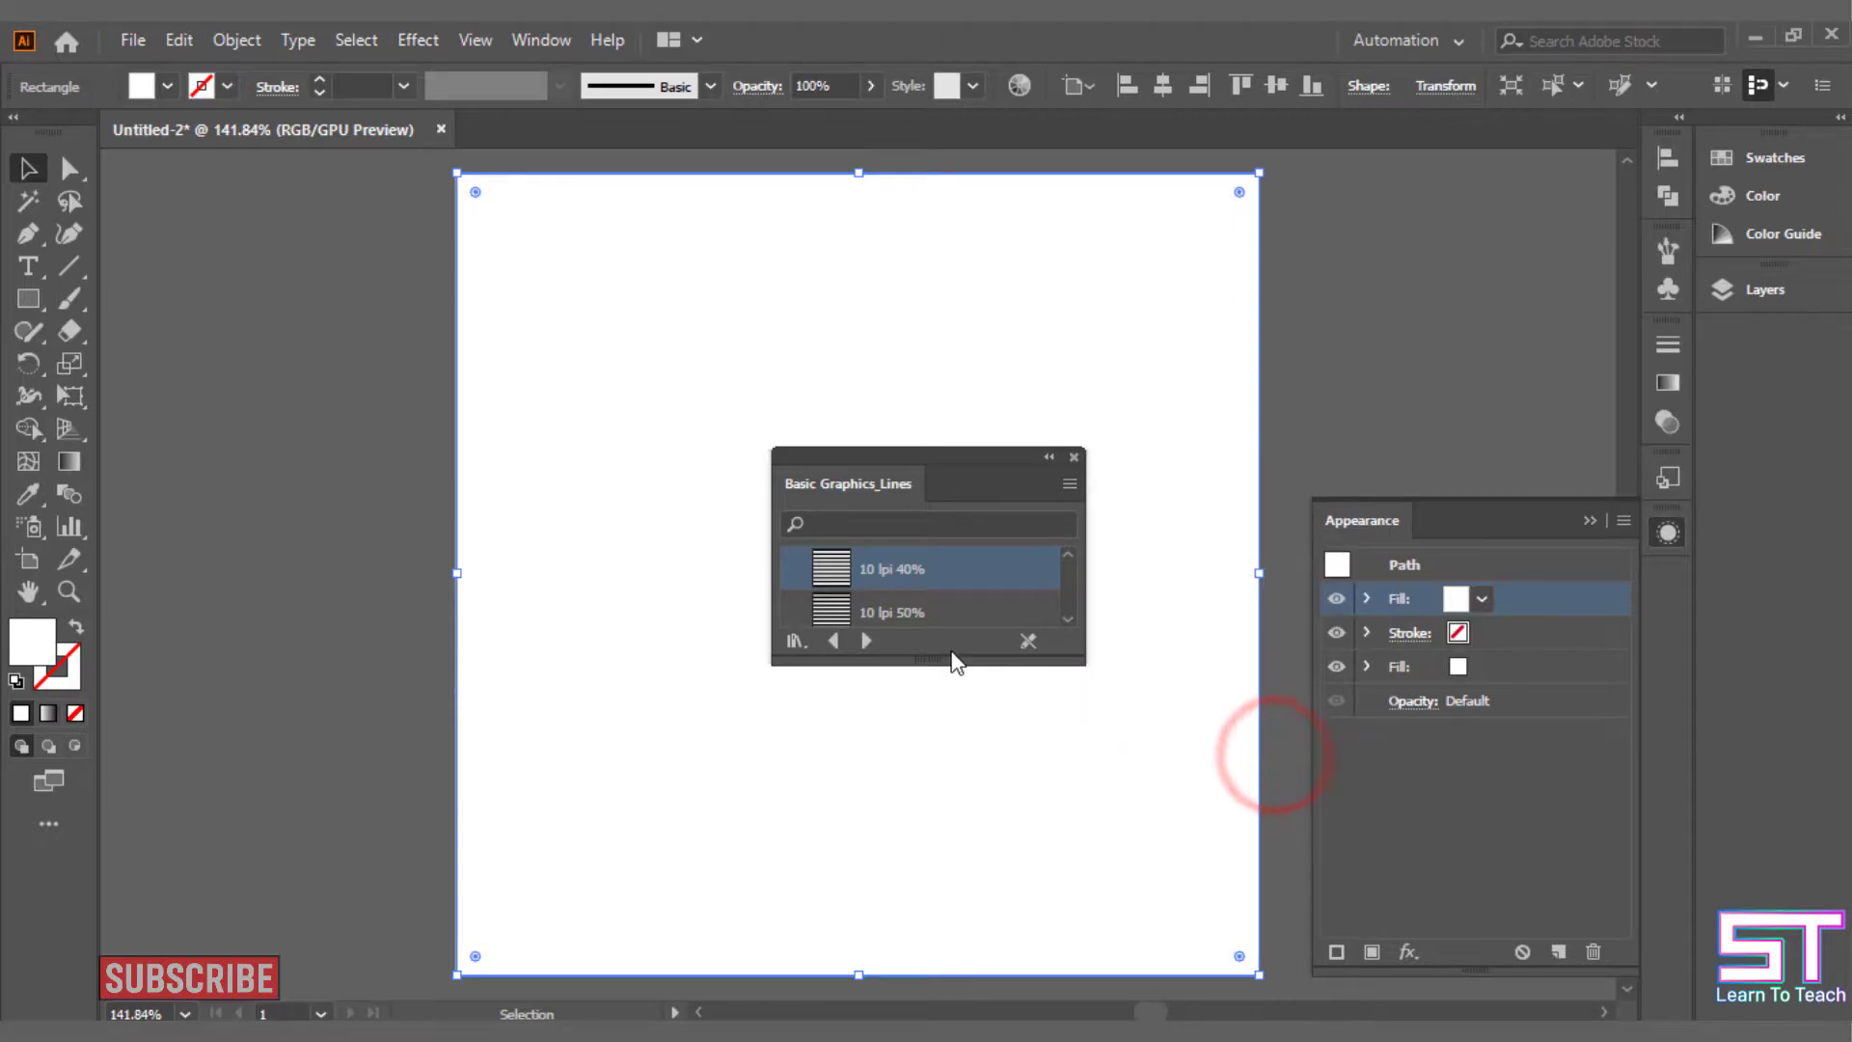
drag(936, 660, 945, 915)
Apply the 10 lpi 40% line pattern to the square's new fill and close the pattern library.
scroll(956, 606, up, 3)
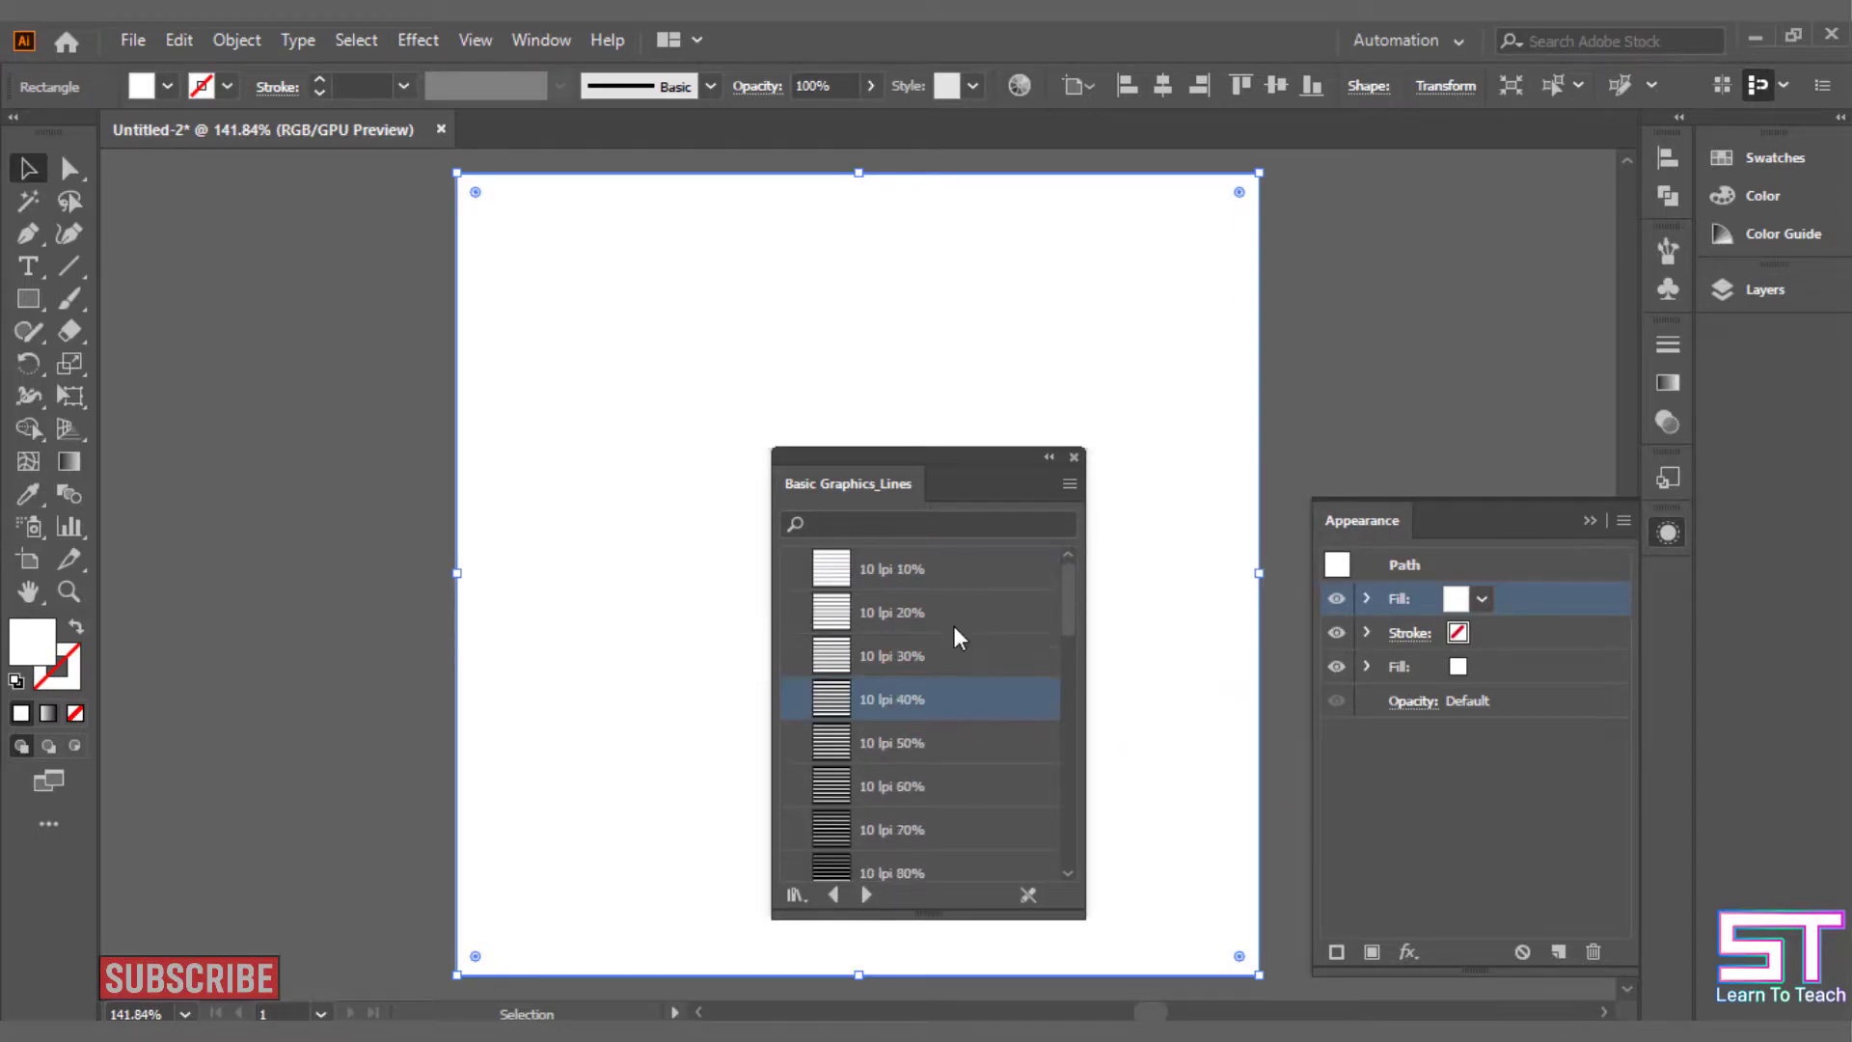
scroll(953, 602, down, 5)
scroll(953, 602, up, 5)
click(921, 658)
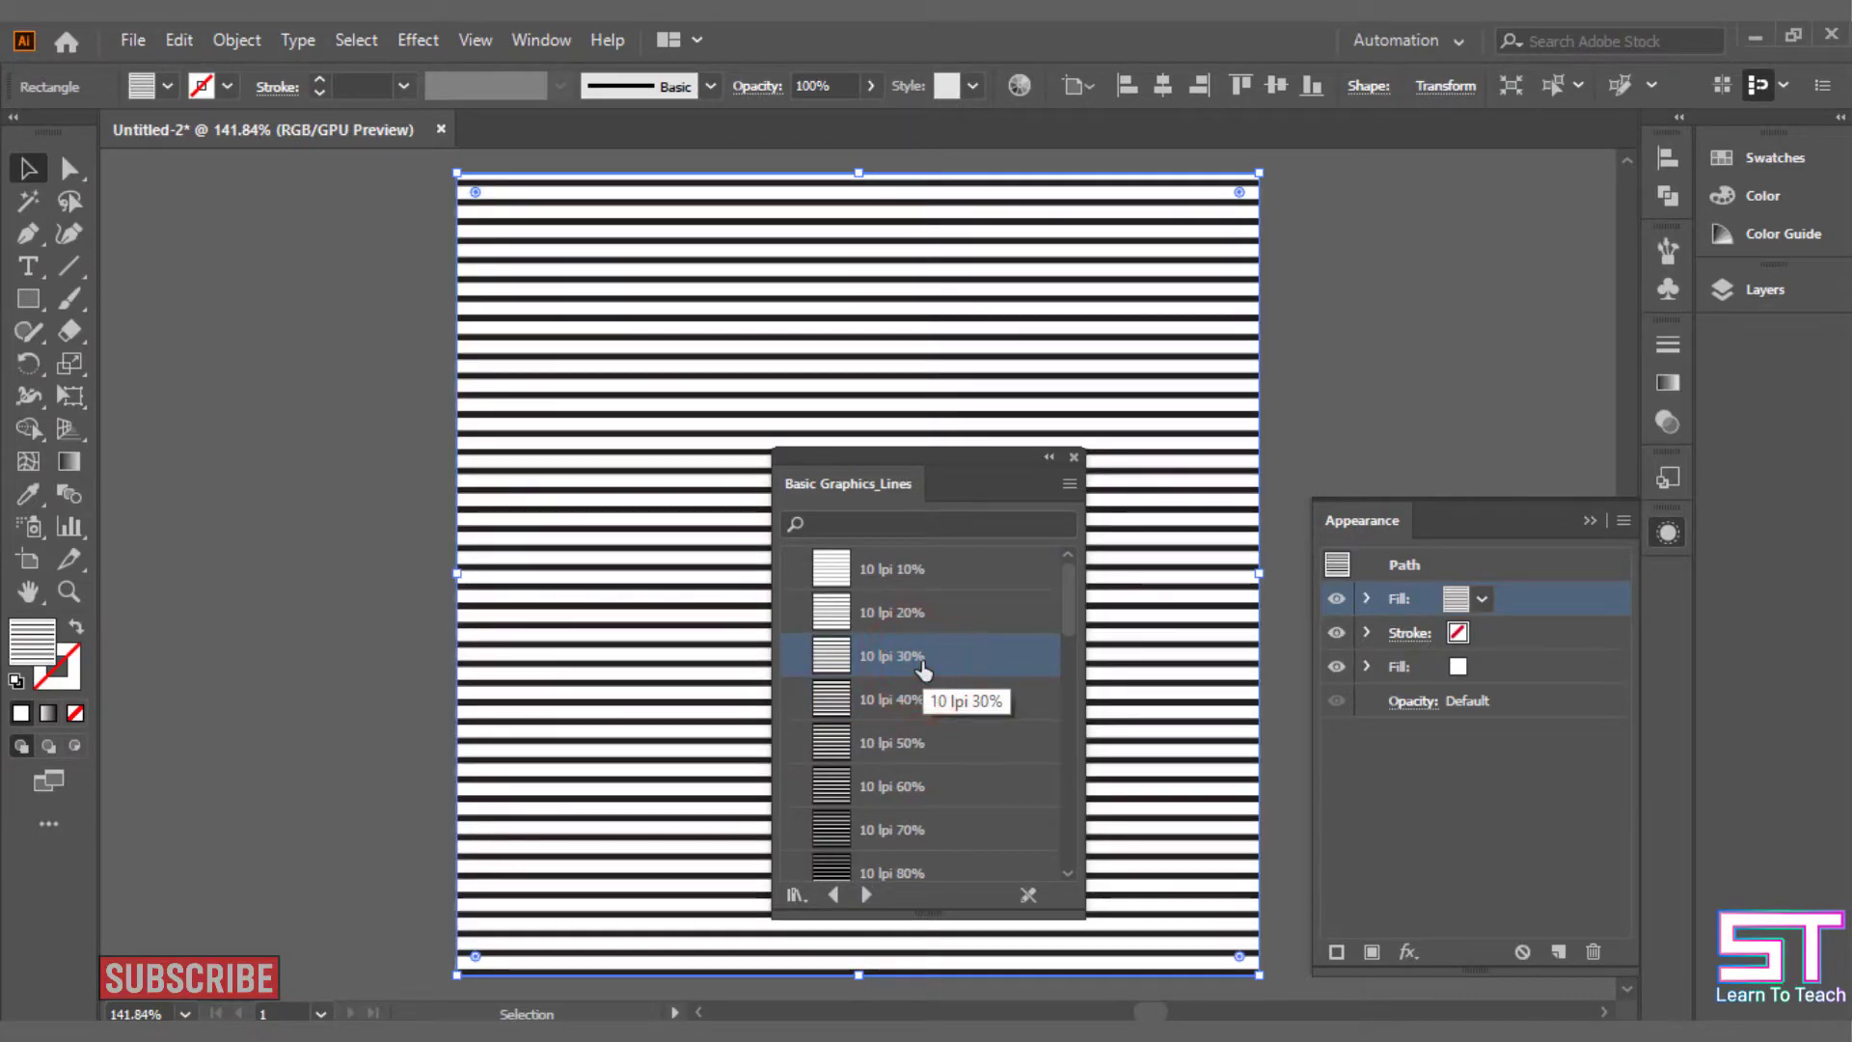
click(938, 711)
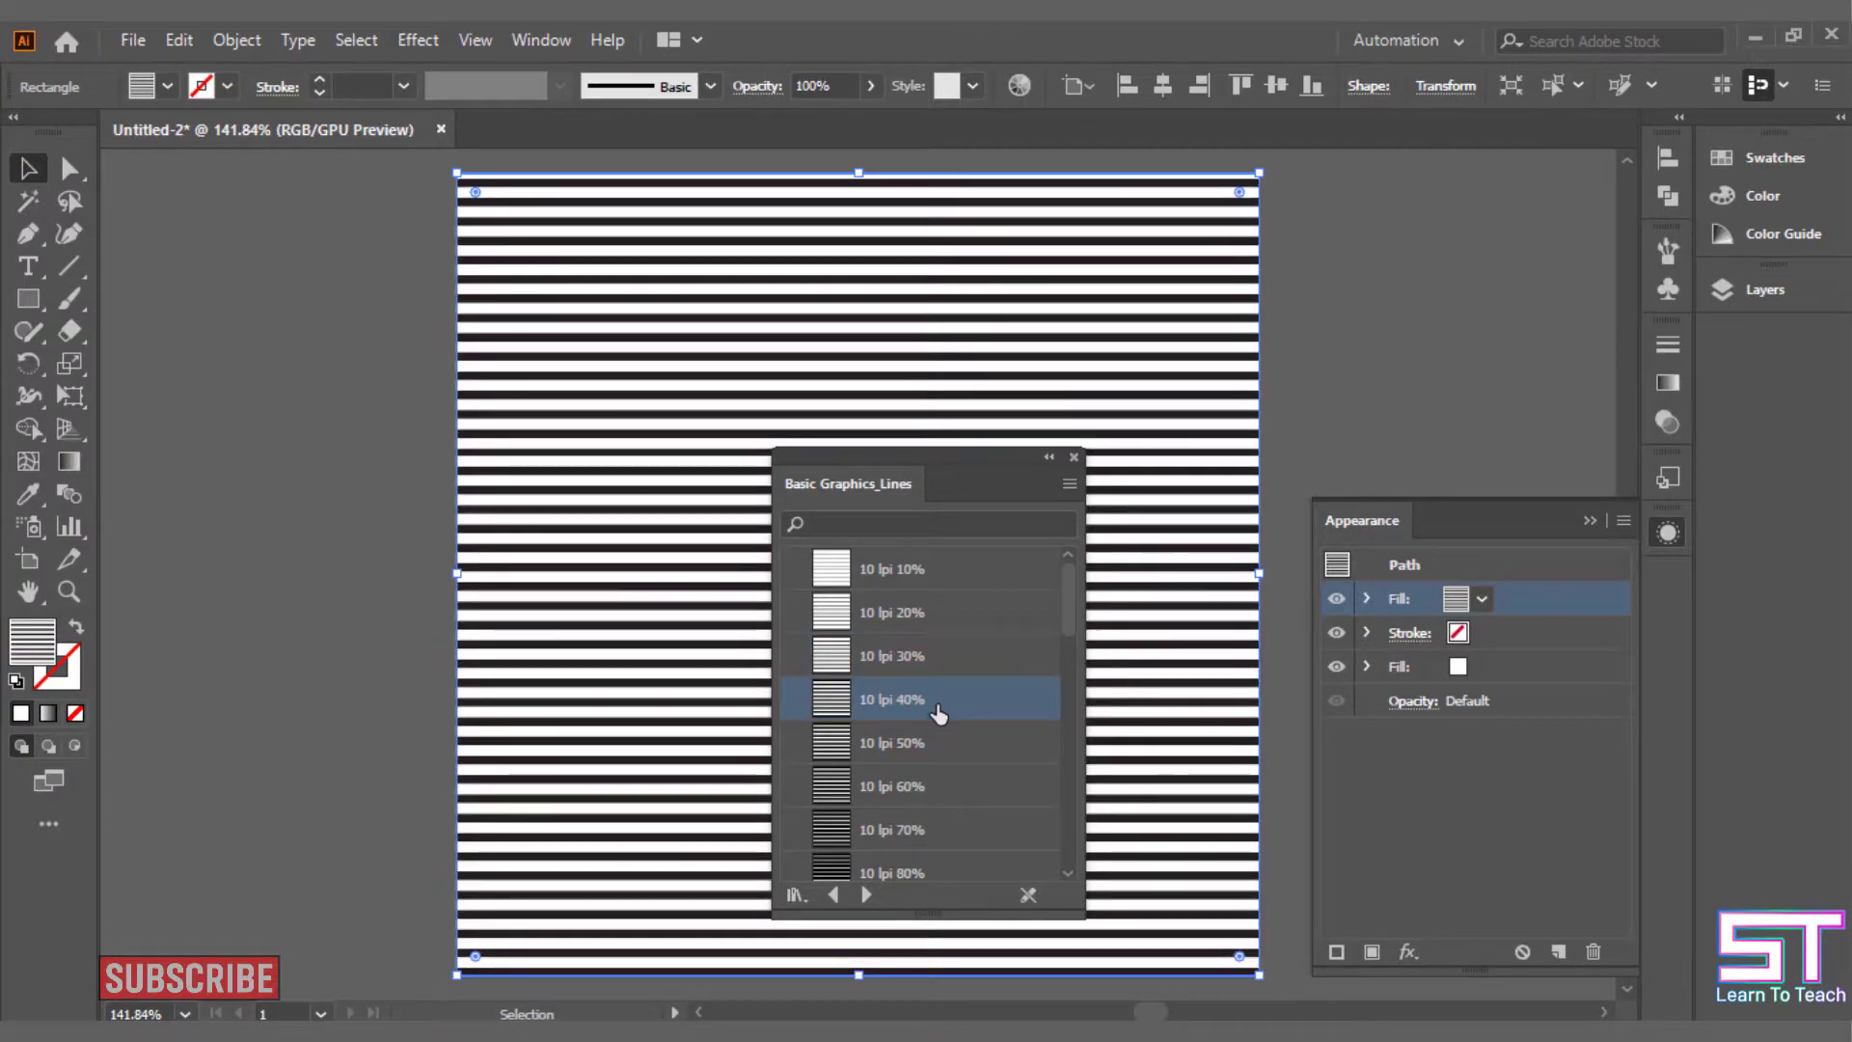
click(1075, 456)
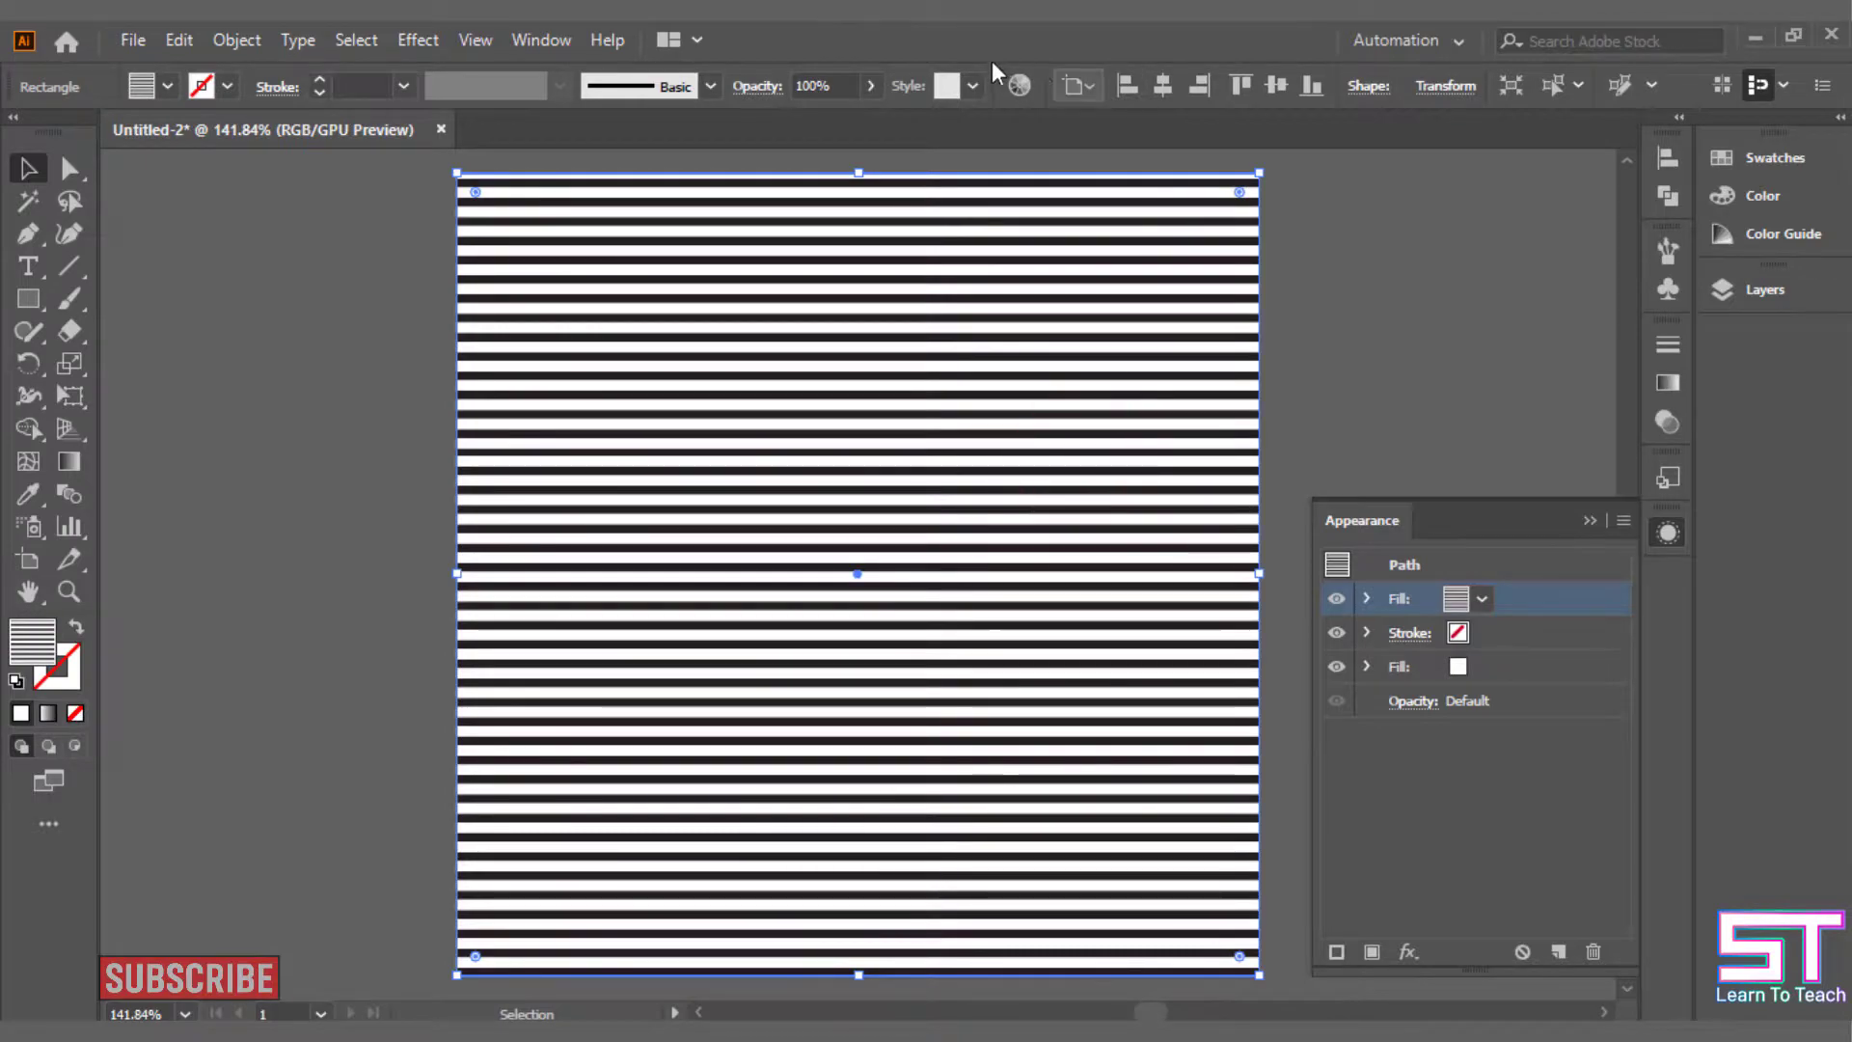
click(1667, 531)
Open the Transform settings for the square and restrict transformations to Transform Pattern Only.
click(538, 39)
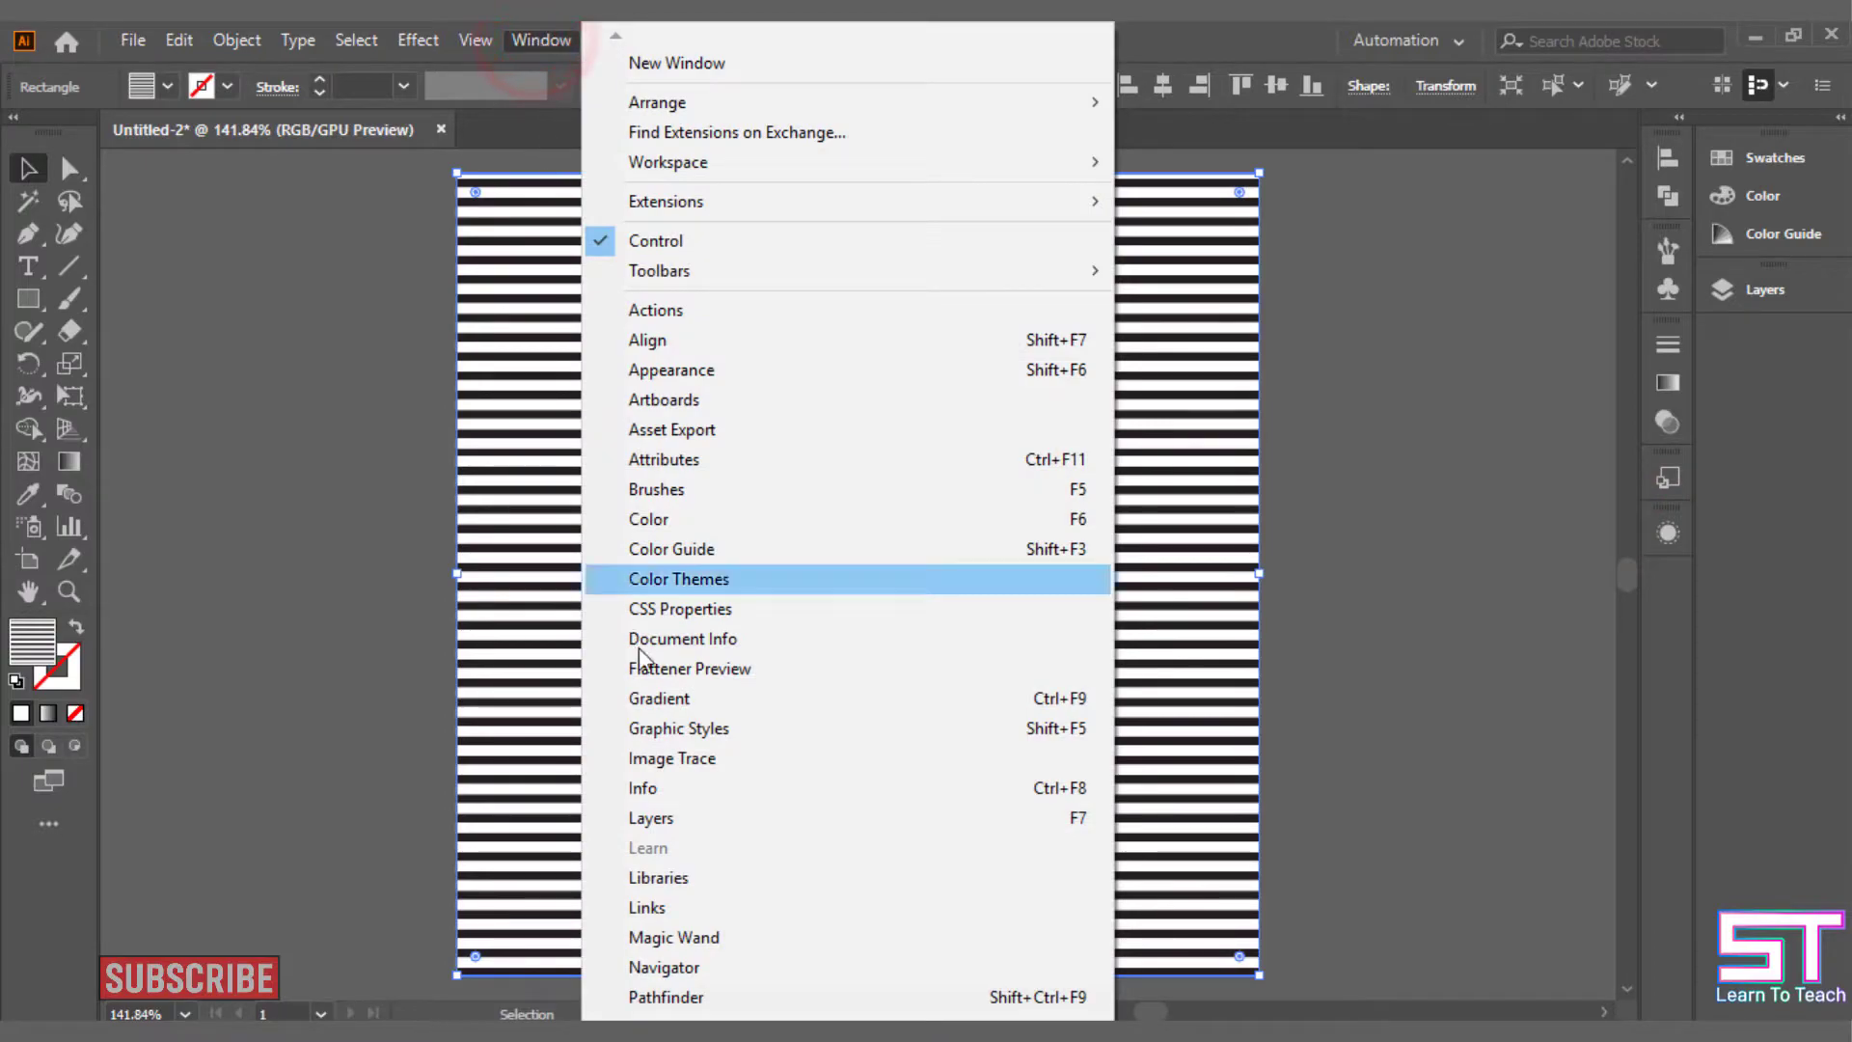
click(639, 1016)
click(640, 1016)
click(640, 1015)
click(640, 1015)
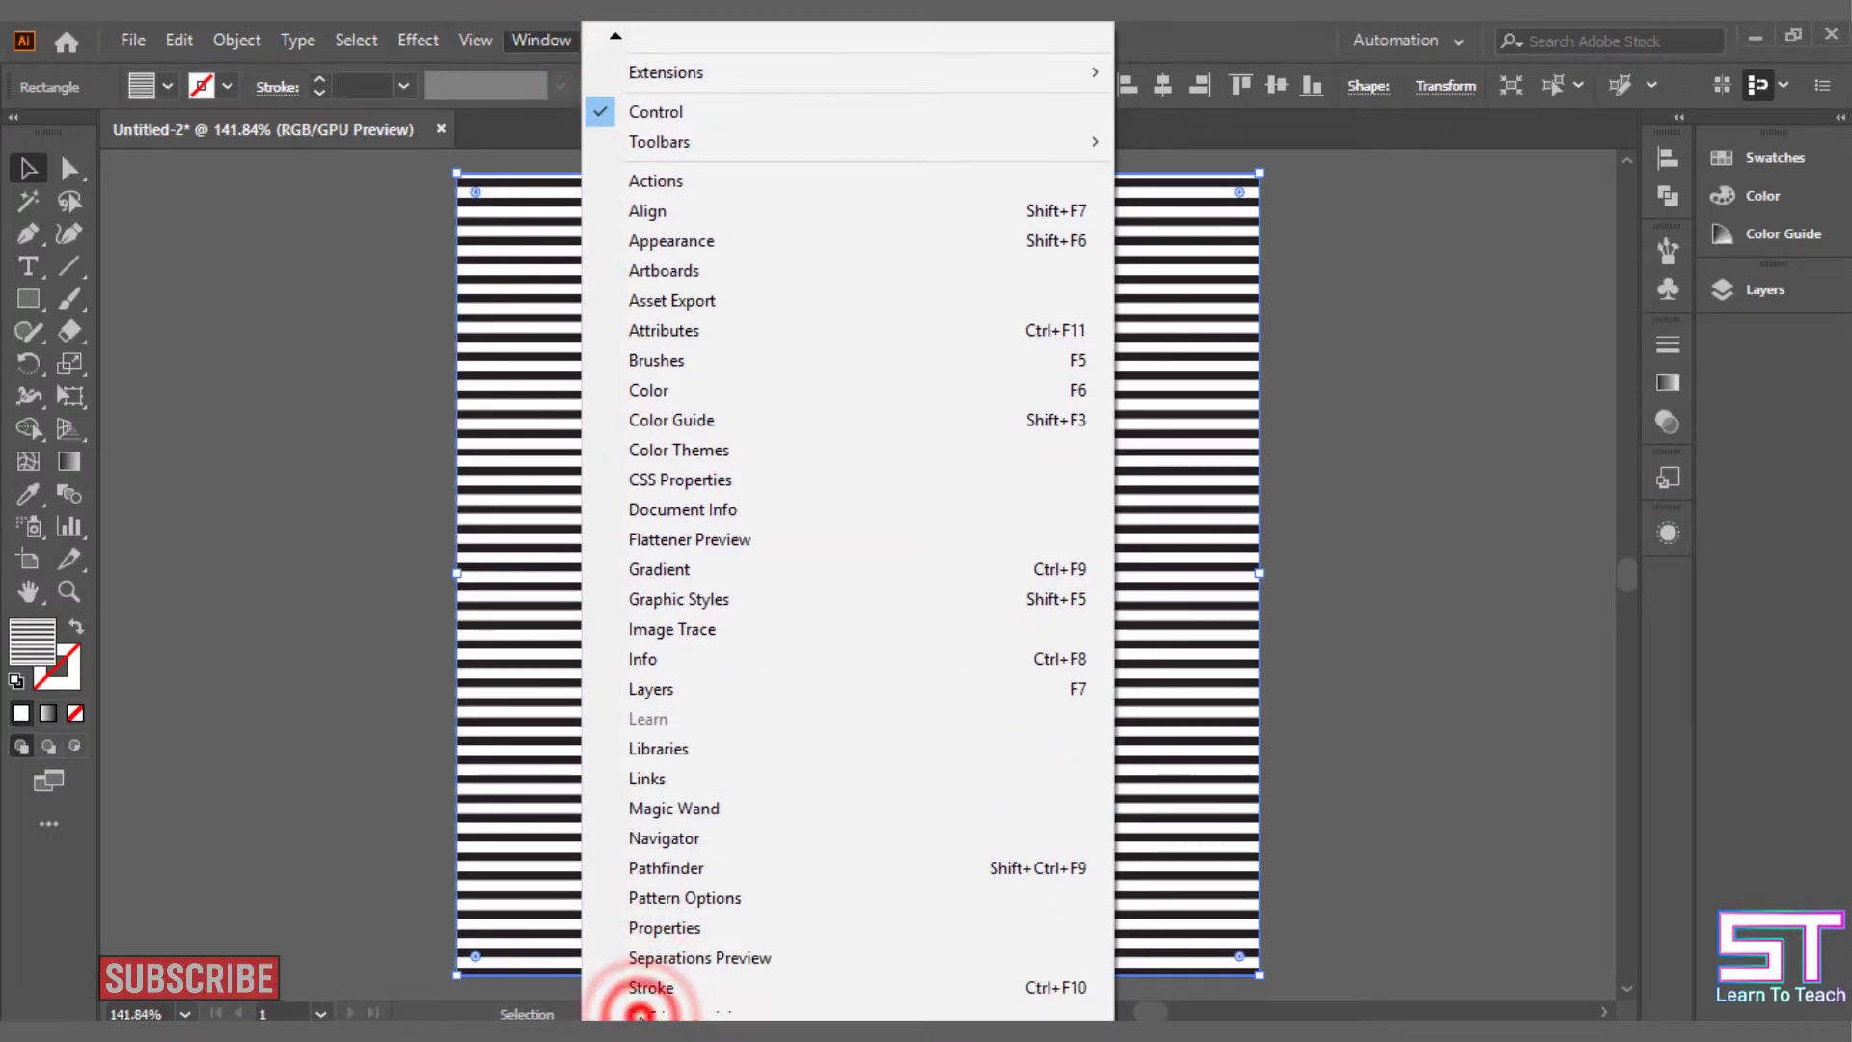
click(640, 1016)
click(640, 1016)
click(639, 1016)
click(640, 1016)
click(639, 1016)
click(640, 1015)
click(639, 1016)
click(639, 1016)
click(639, 1016)
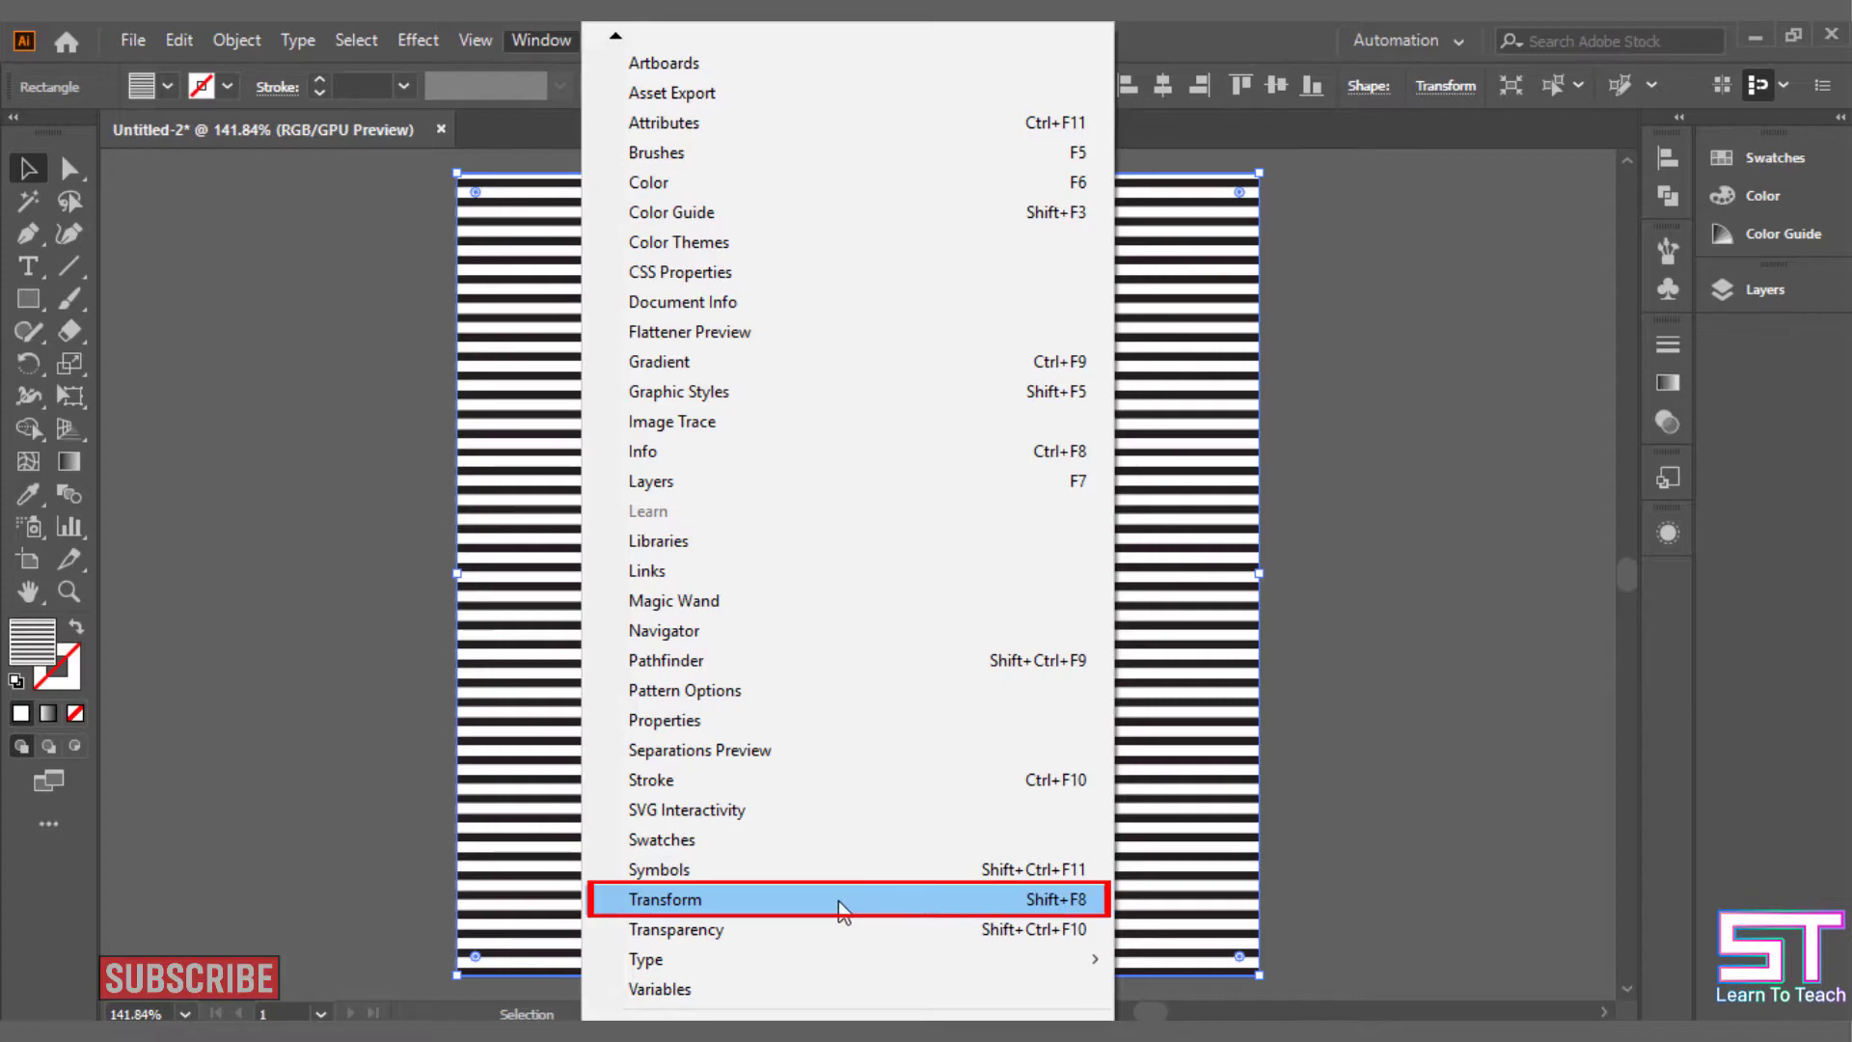
click(871, 901)
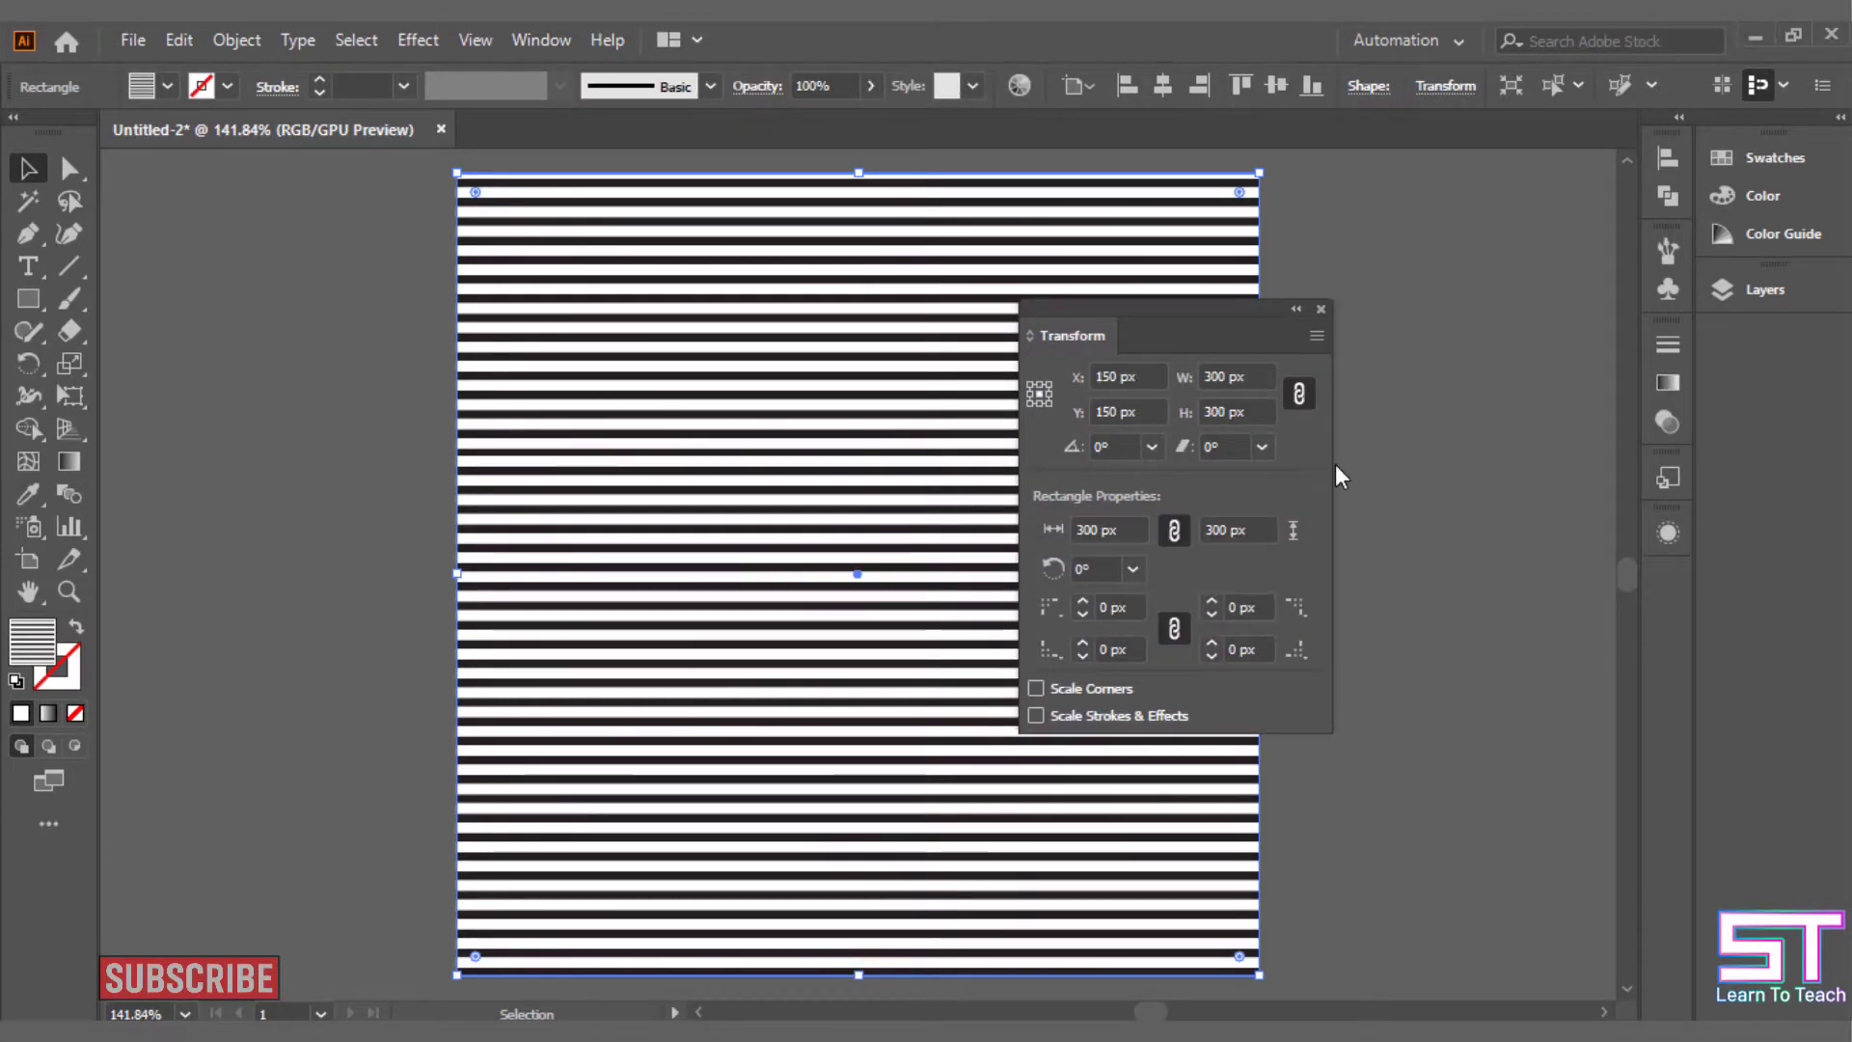
click(1316, 335)
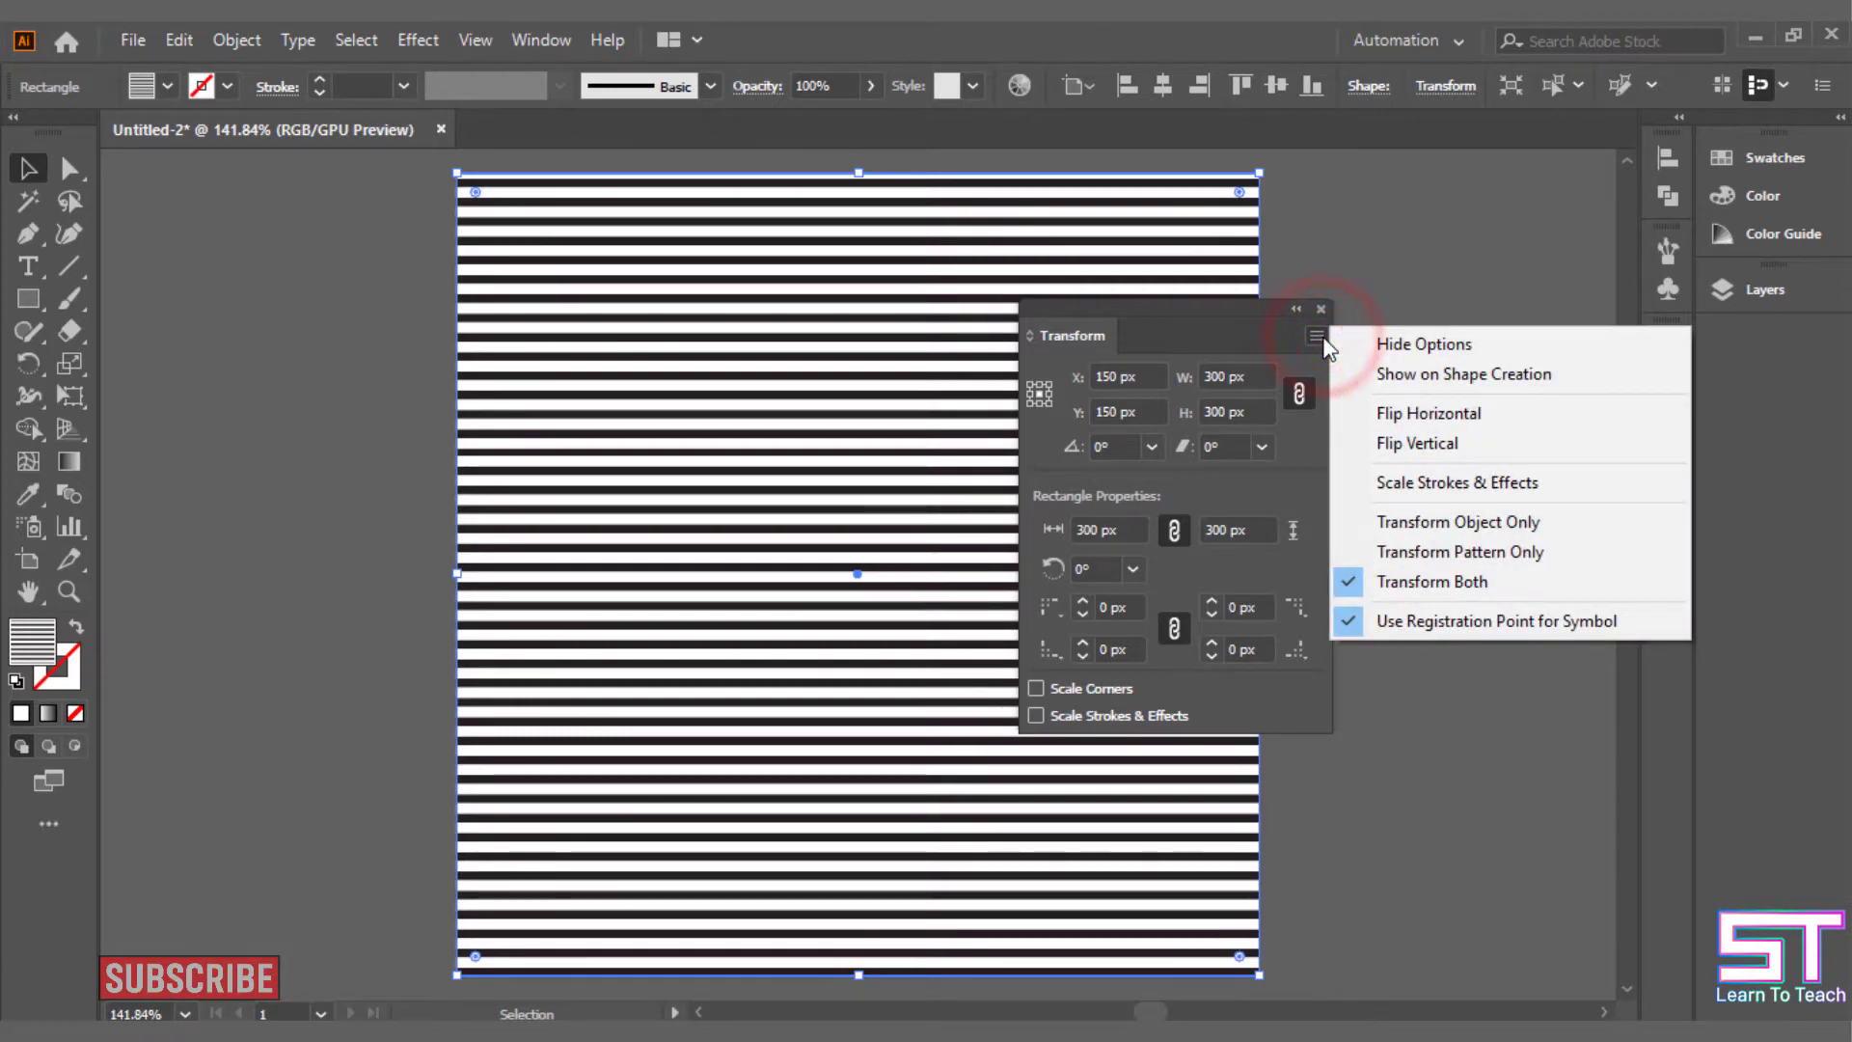
click(1630, 553)
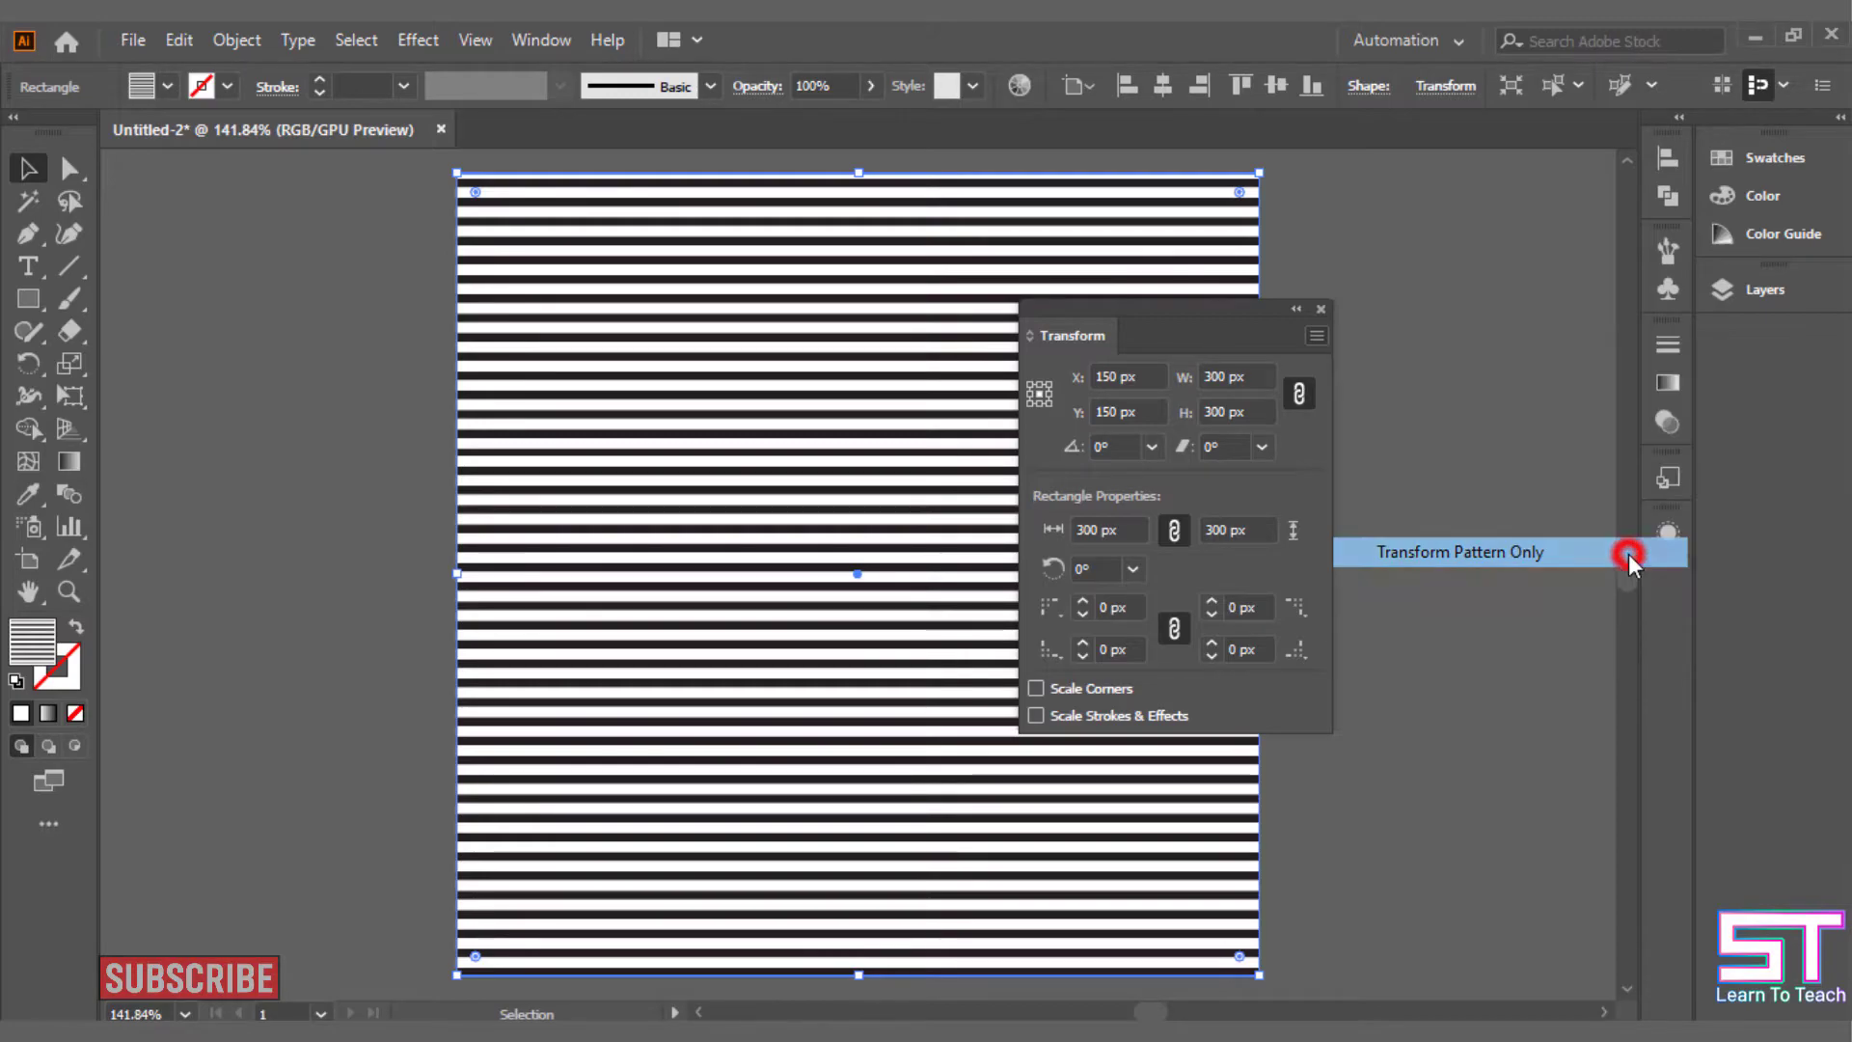
Enlarge the line pattern through its height value in increments until the stripes are a bit more than twice as far apart.
double_click(1254, 410)
text(360)
key(Return)
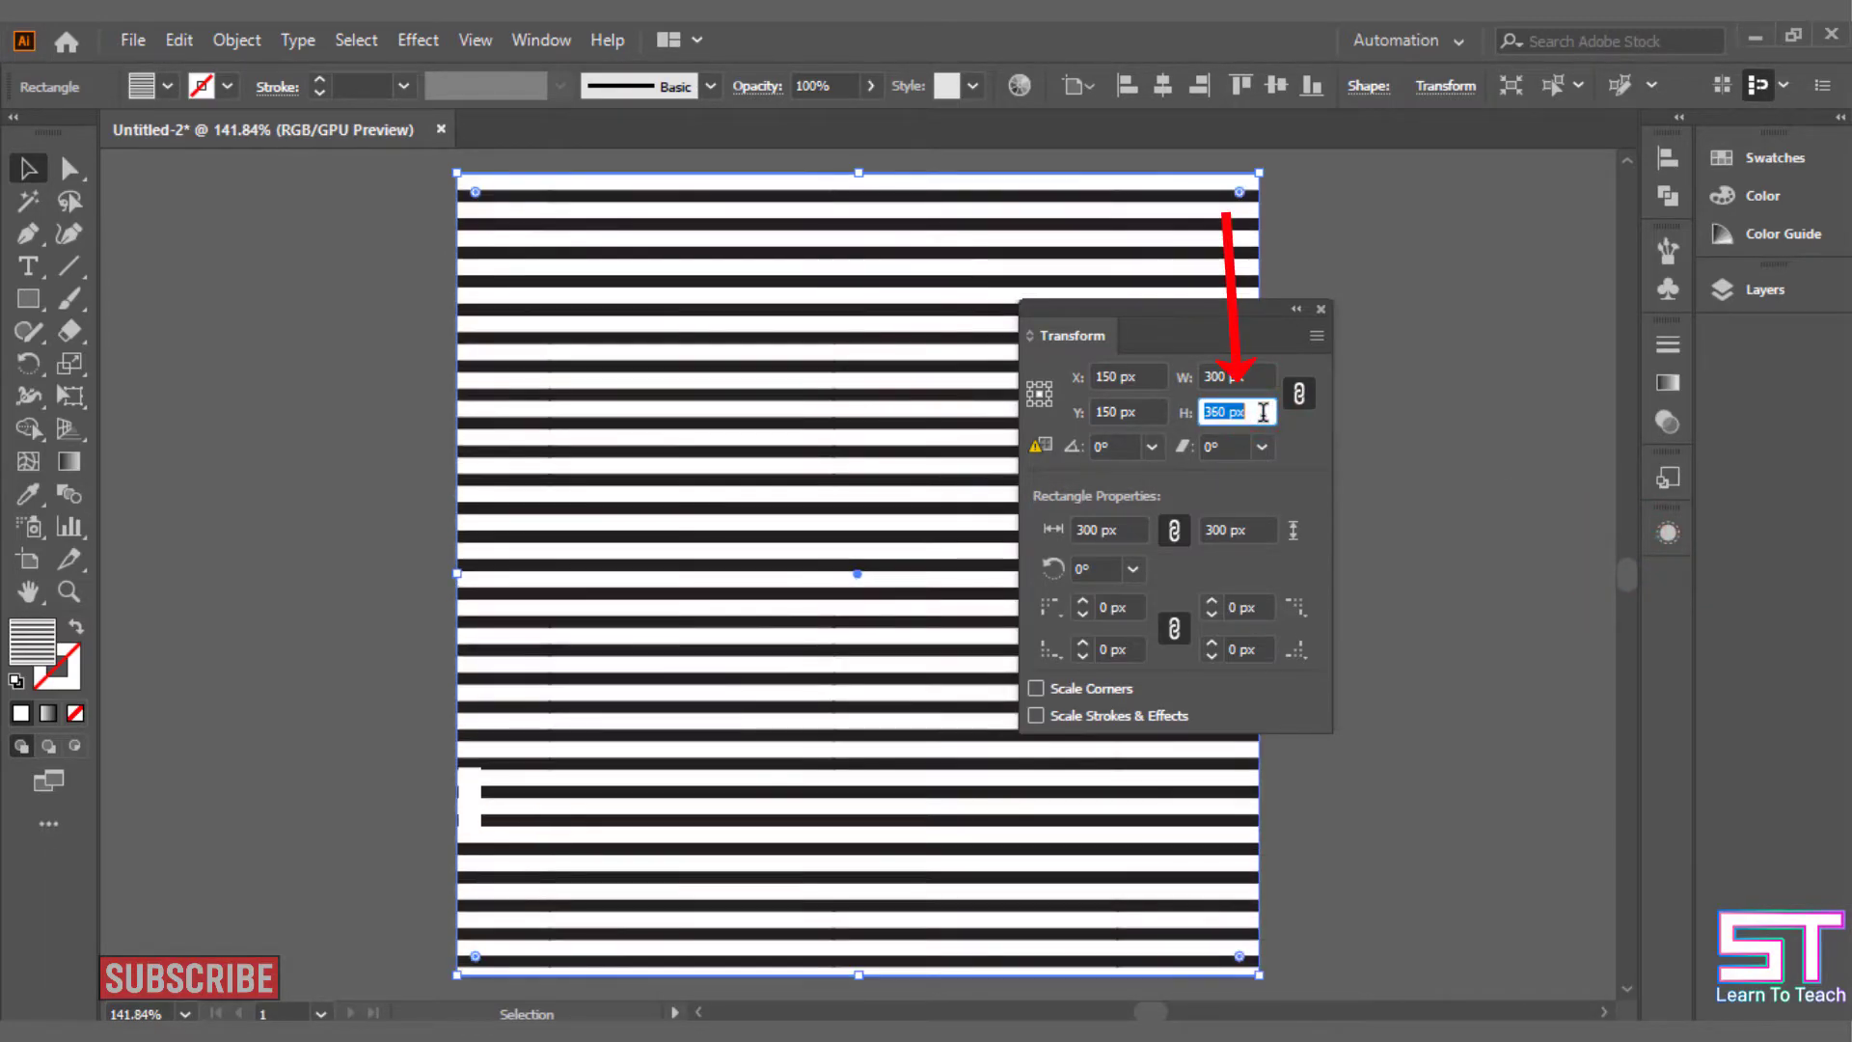
scroll(1263, 412, down, 1)
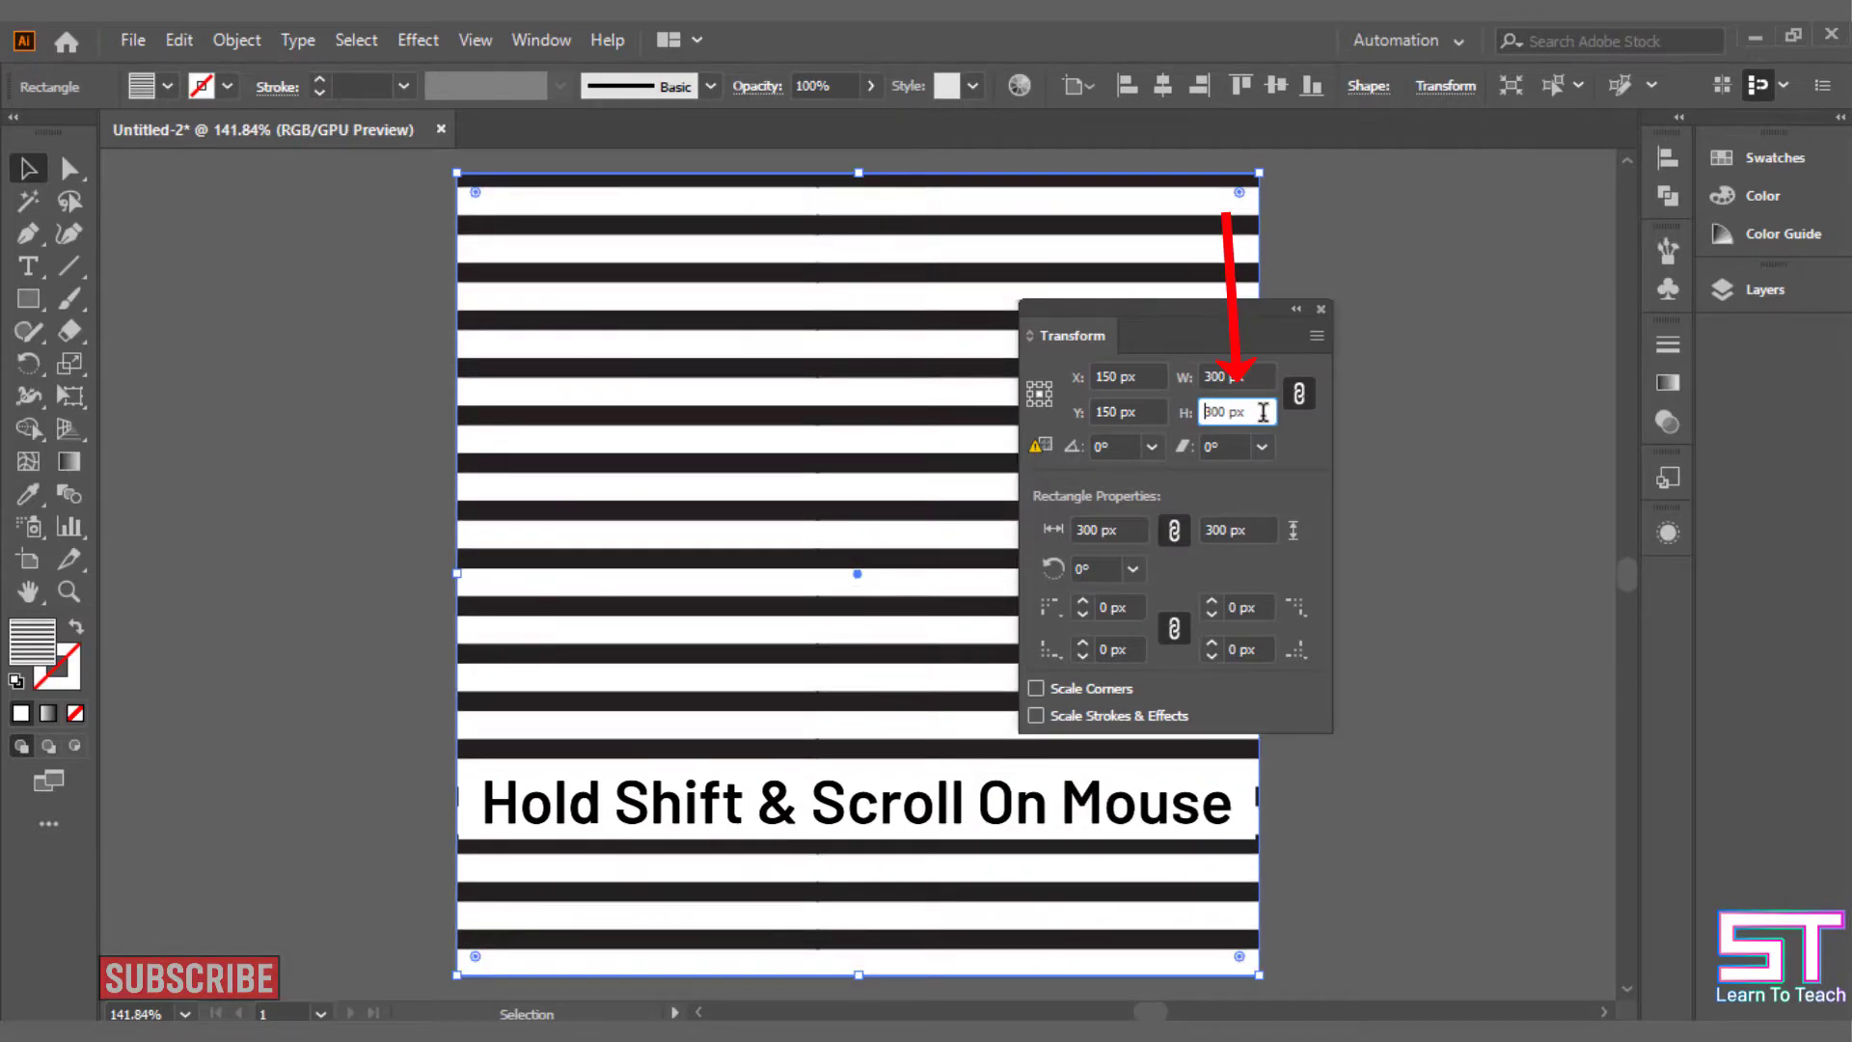
scroll(1262, 412, down, 1)
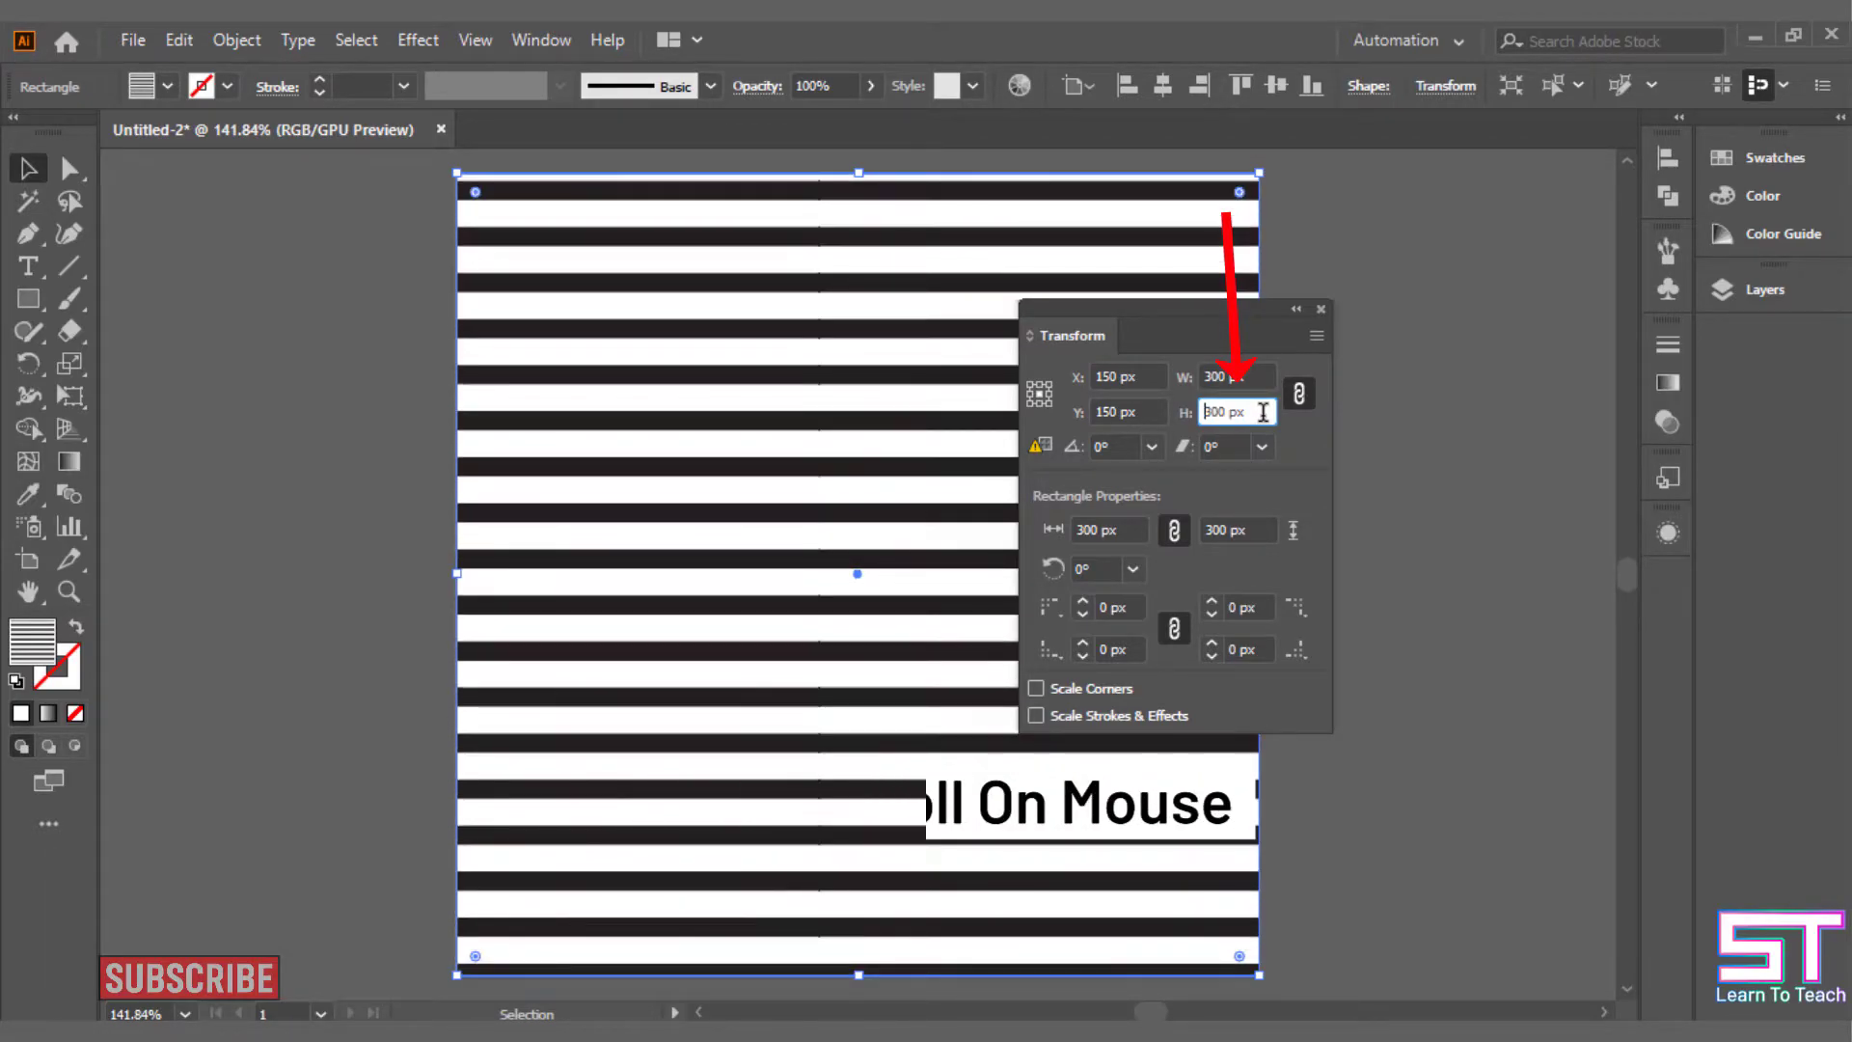
scroll(1262, 411, up, 1)
scroll(1263, 412, down, 1)
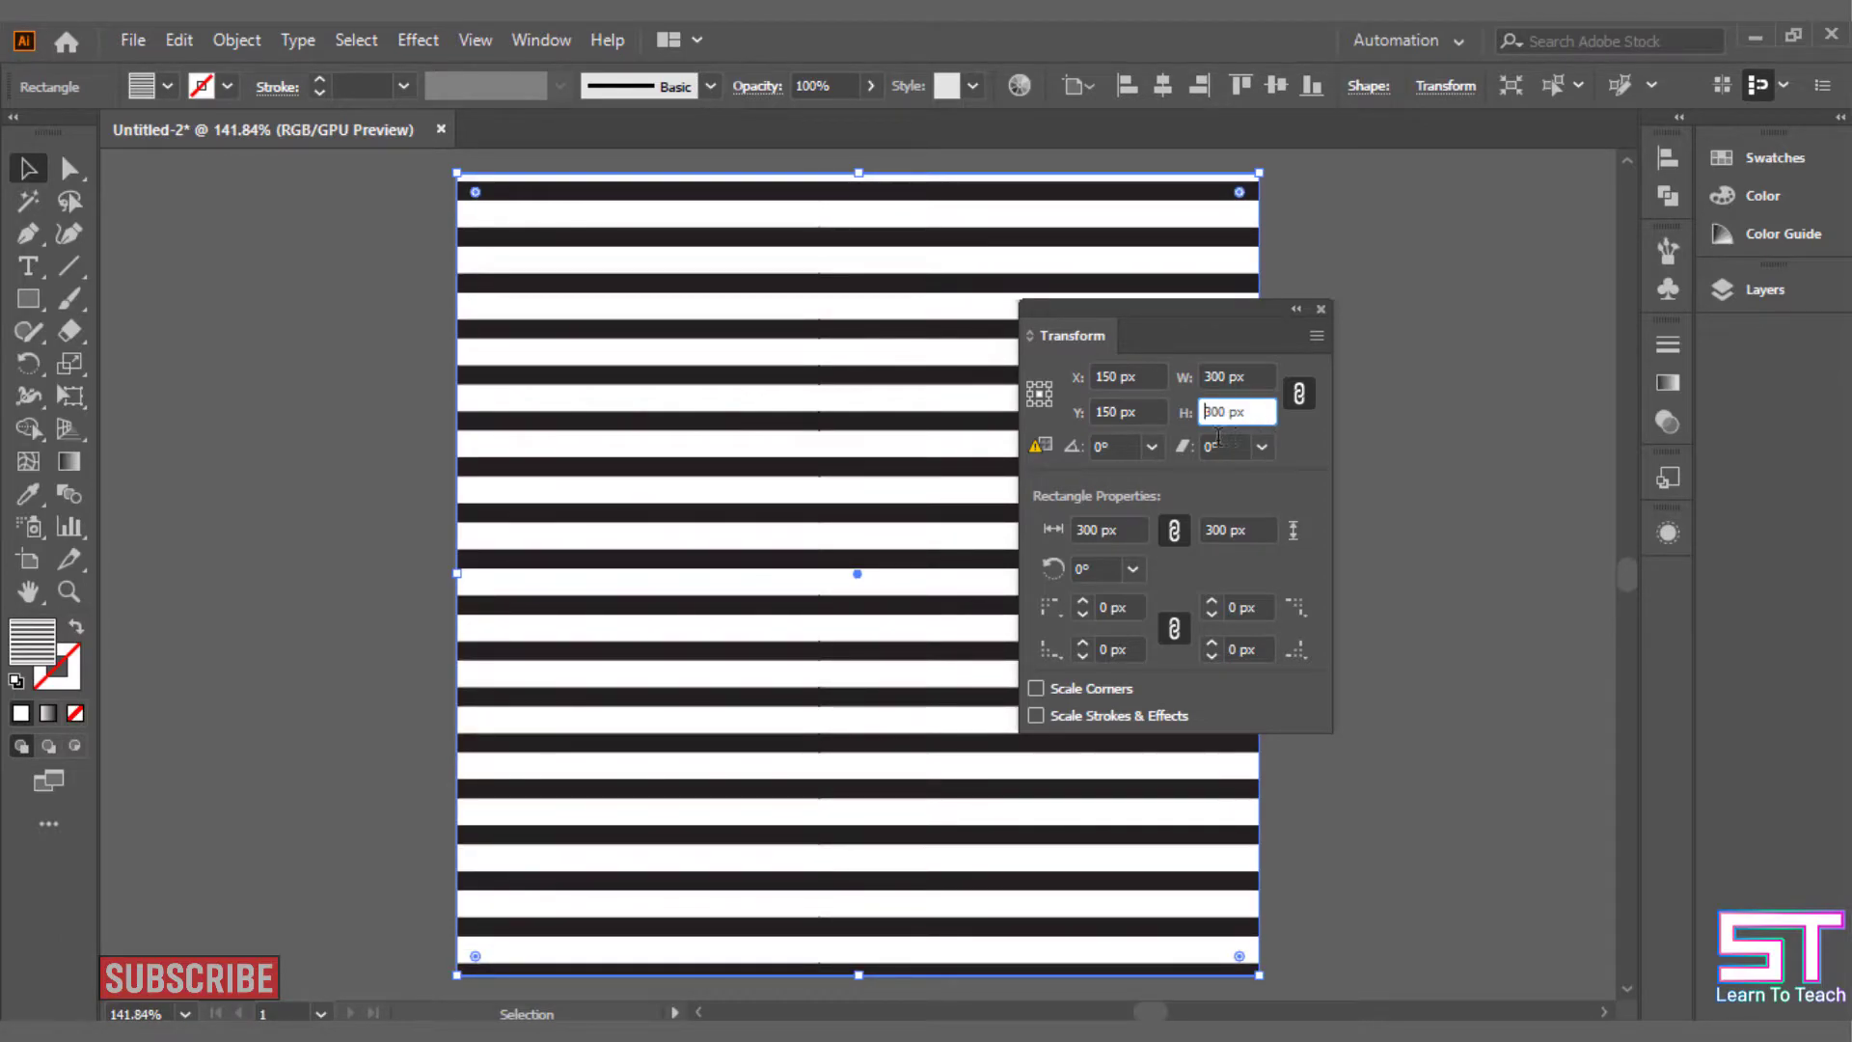
Rotate the stripe pattern by -45° and close the Transform settings.
click(1121, 444)
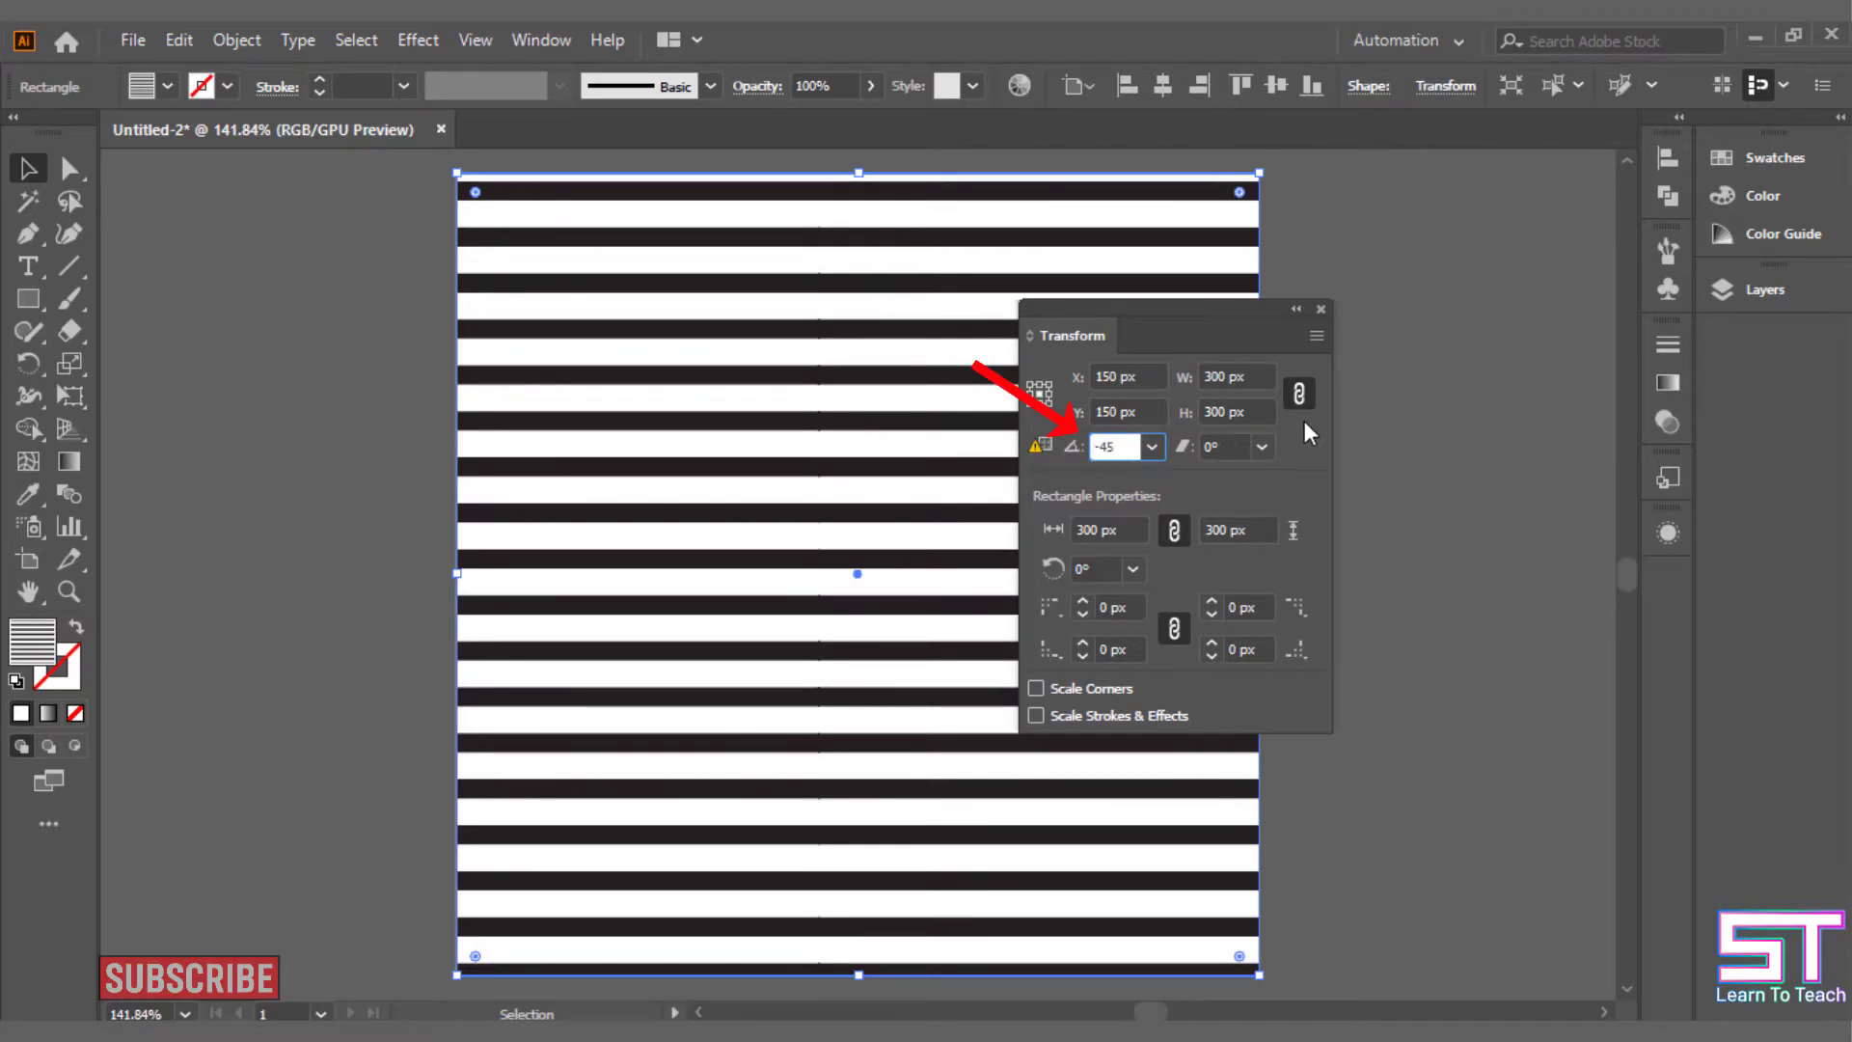
click(1370, 362)
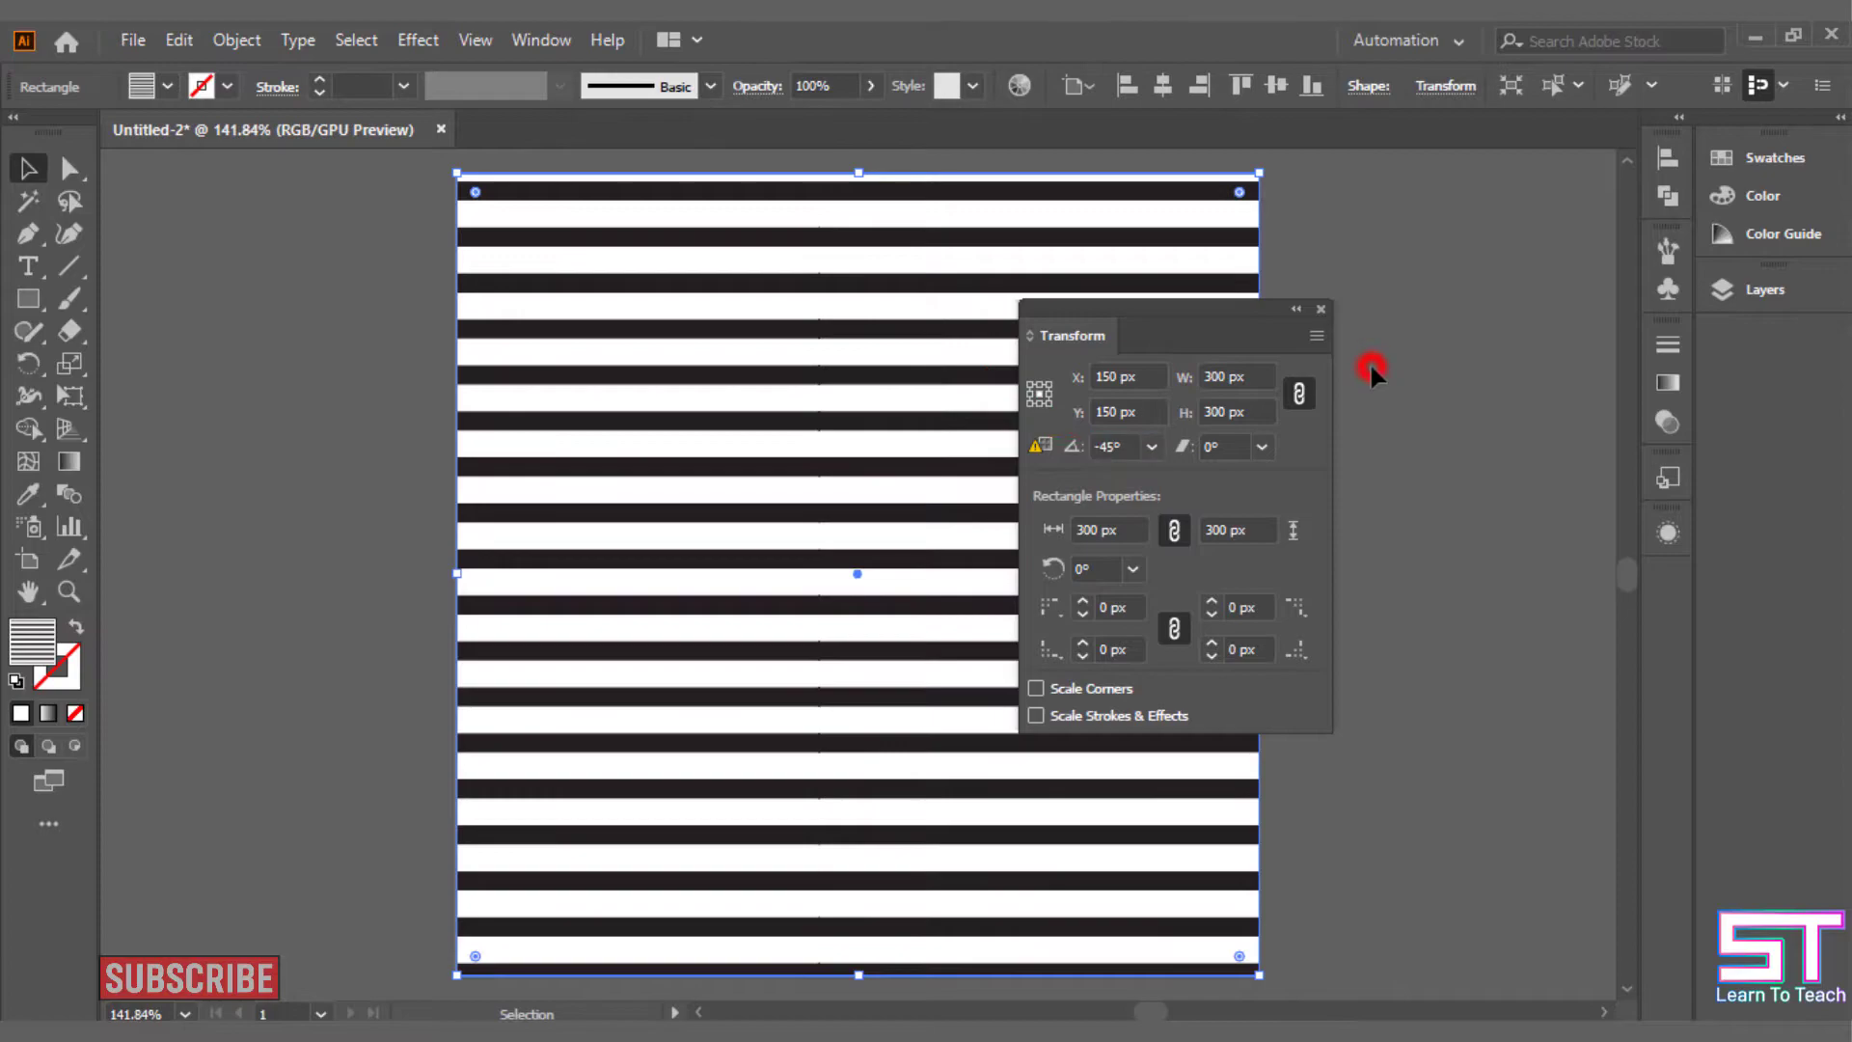
click(1322, 310)
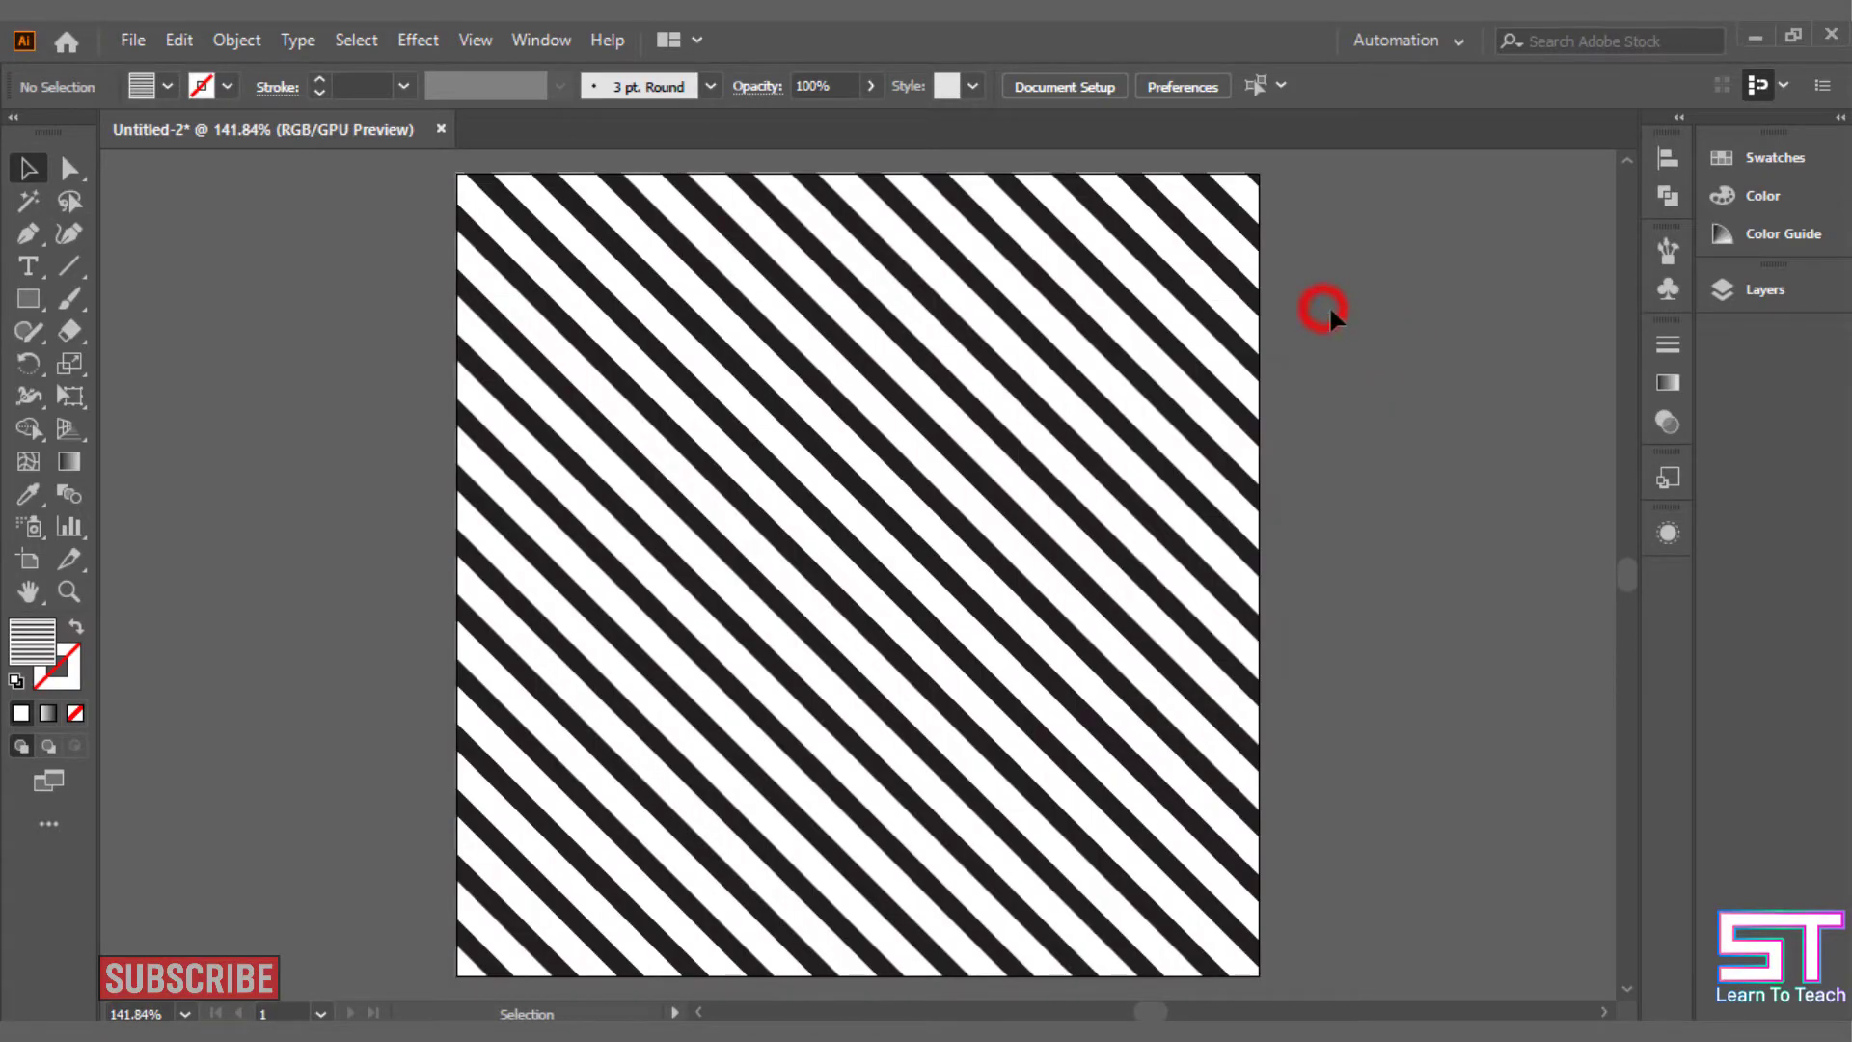
Select the striped square and expand its appearance into editable shapes.
click(1170, 340)
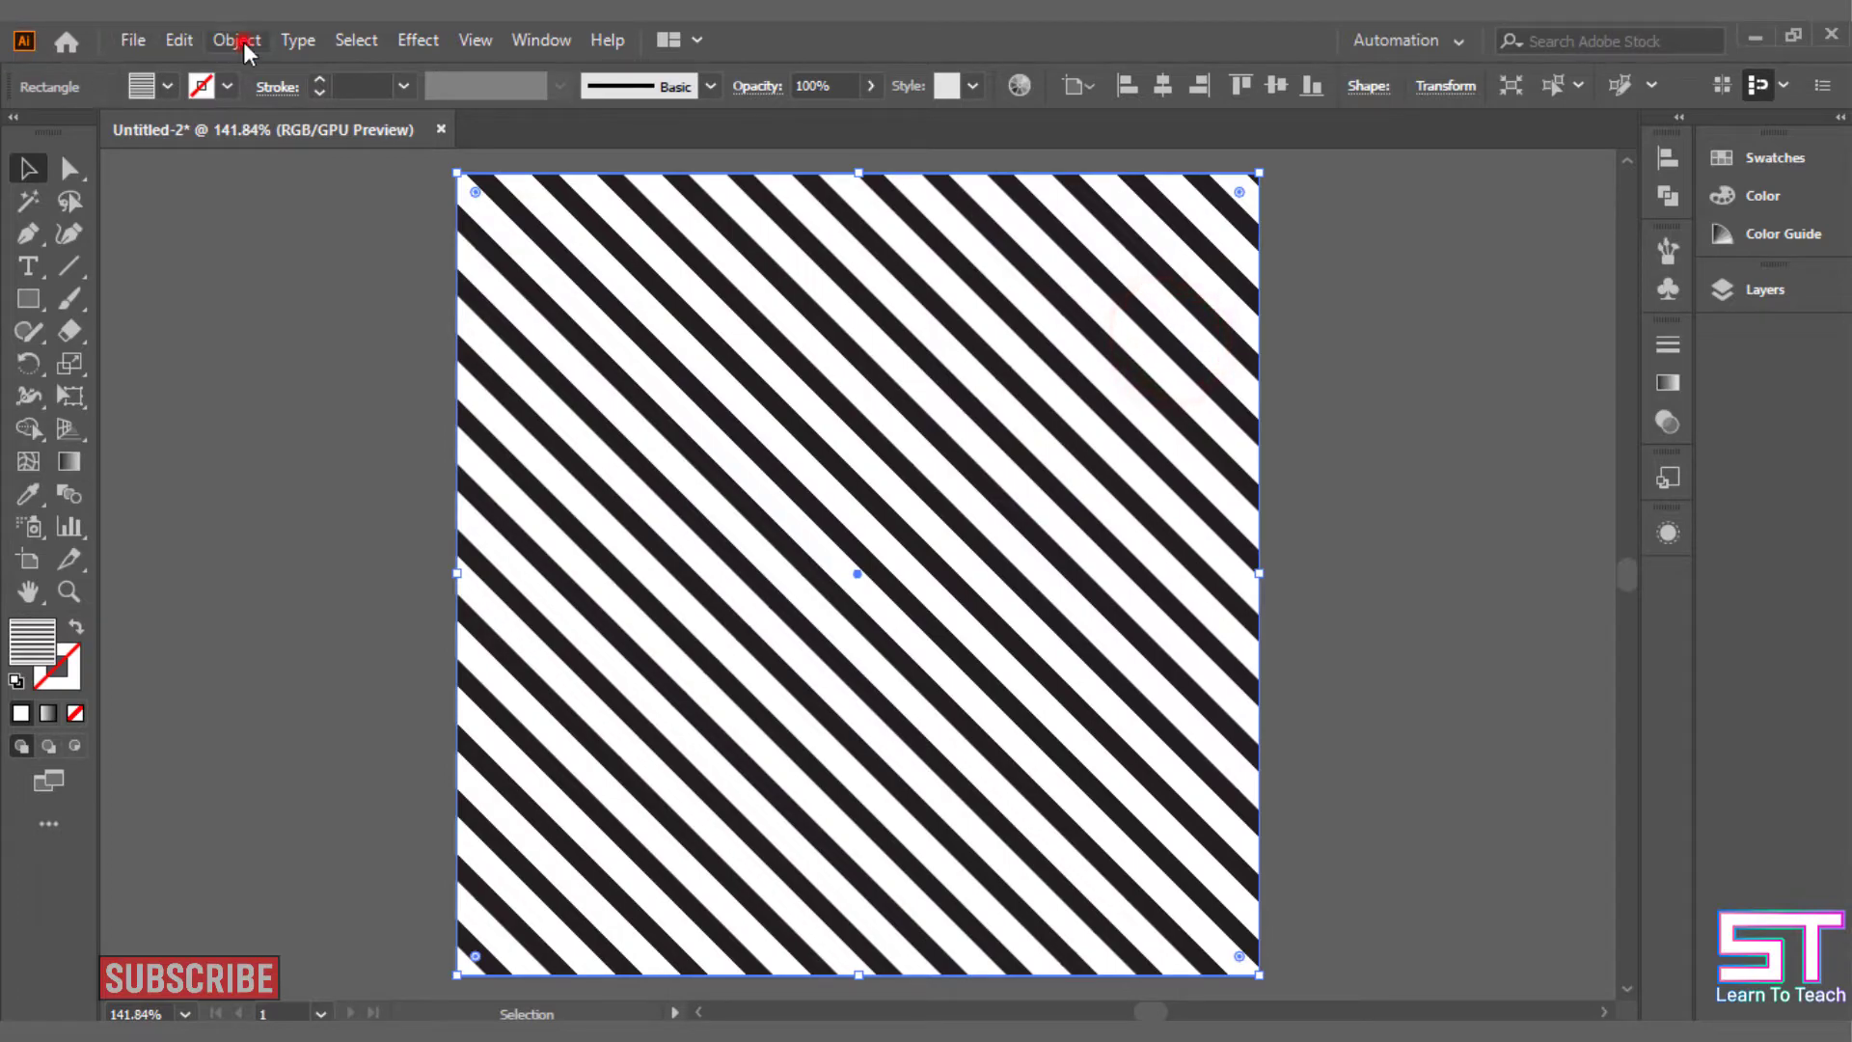
click(239, 42)
click(430, 385)
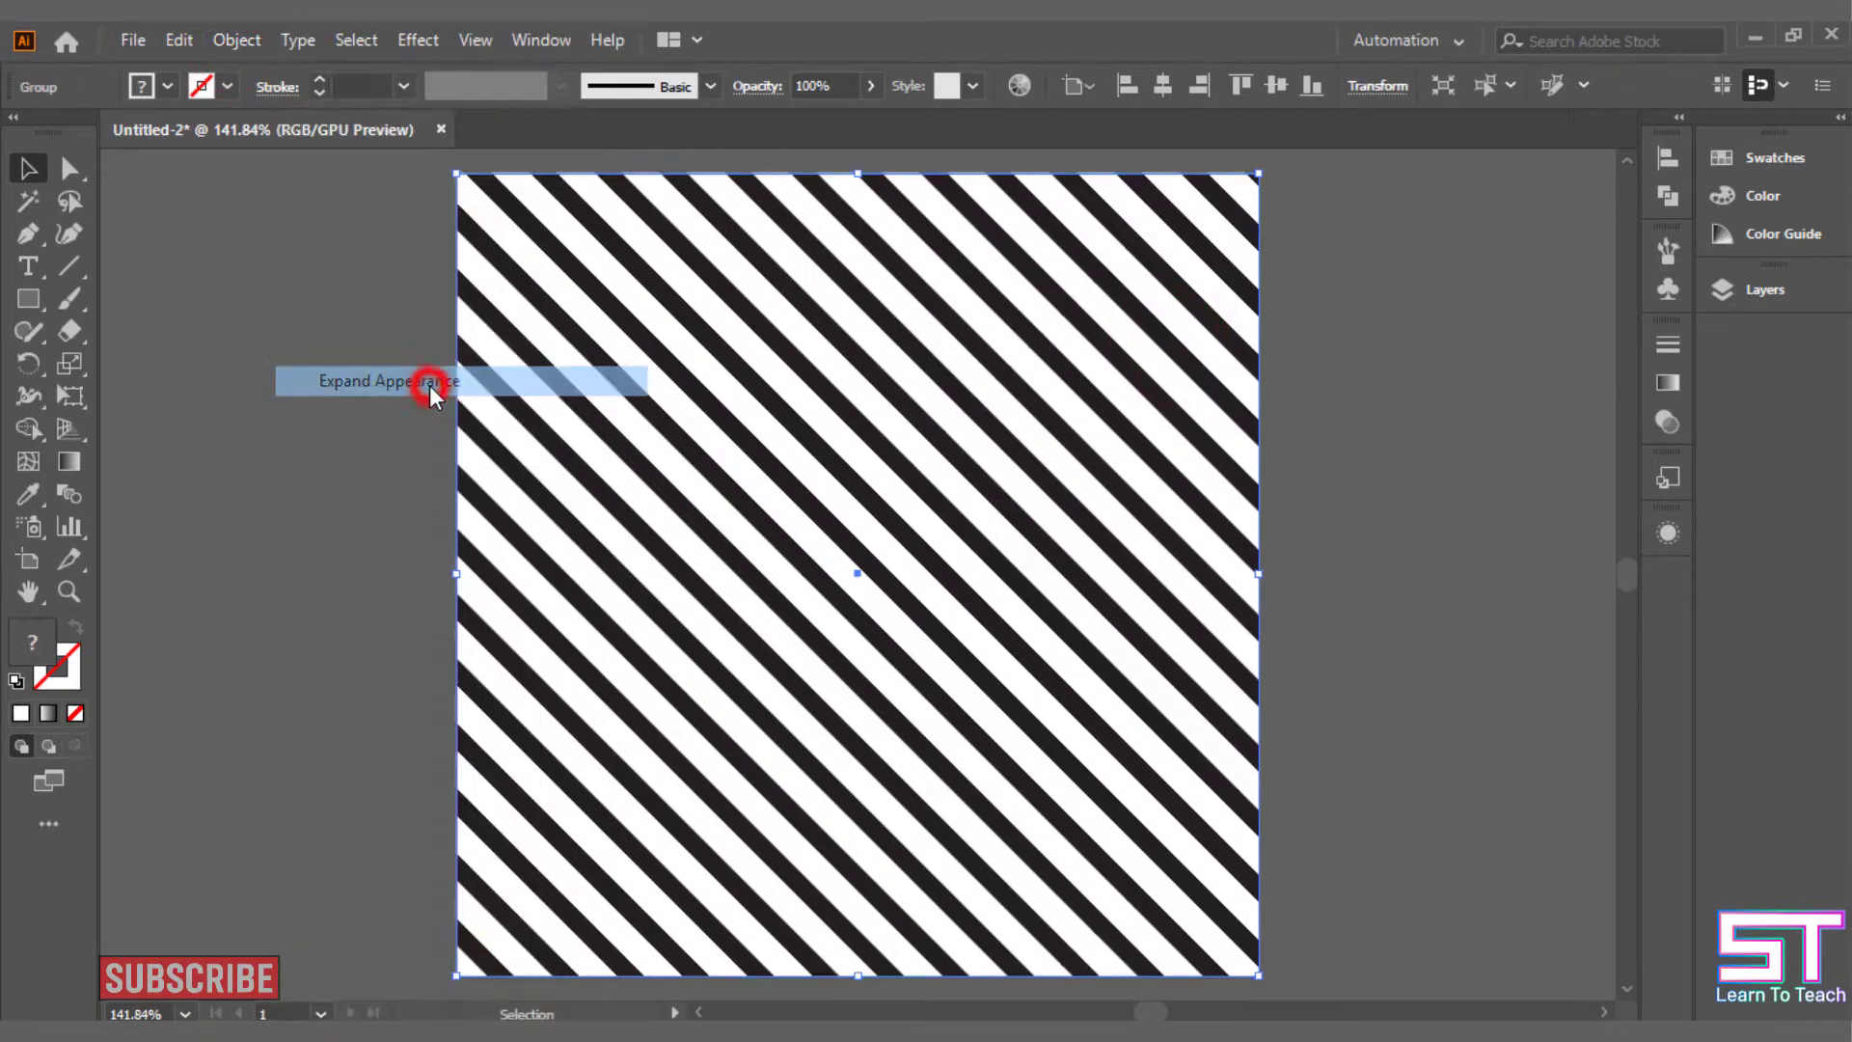
Expand the striped group's fill and stroke repeatedly so the pattern is broken down into shapes.
click(239, 39)
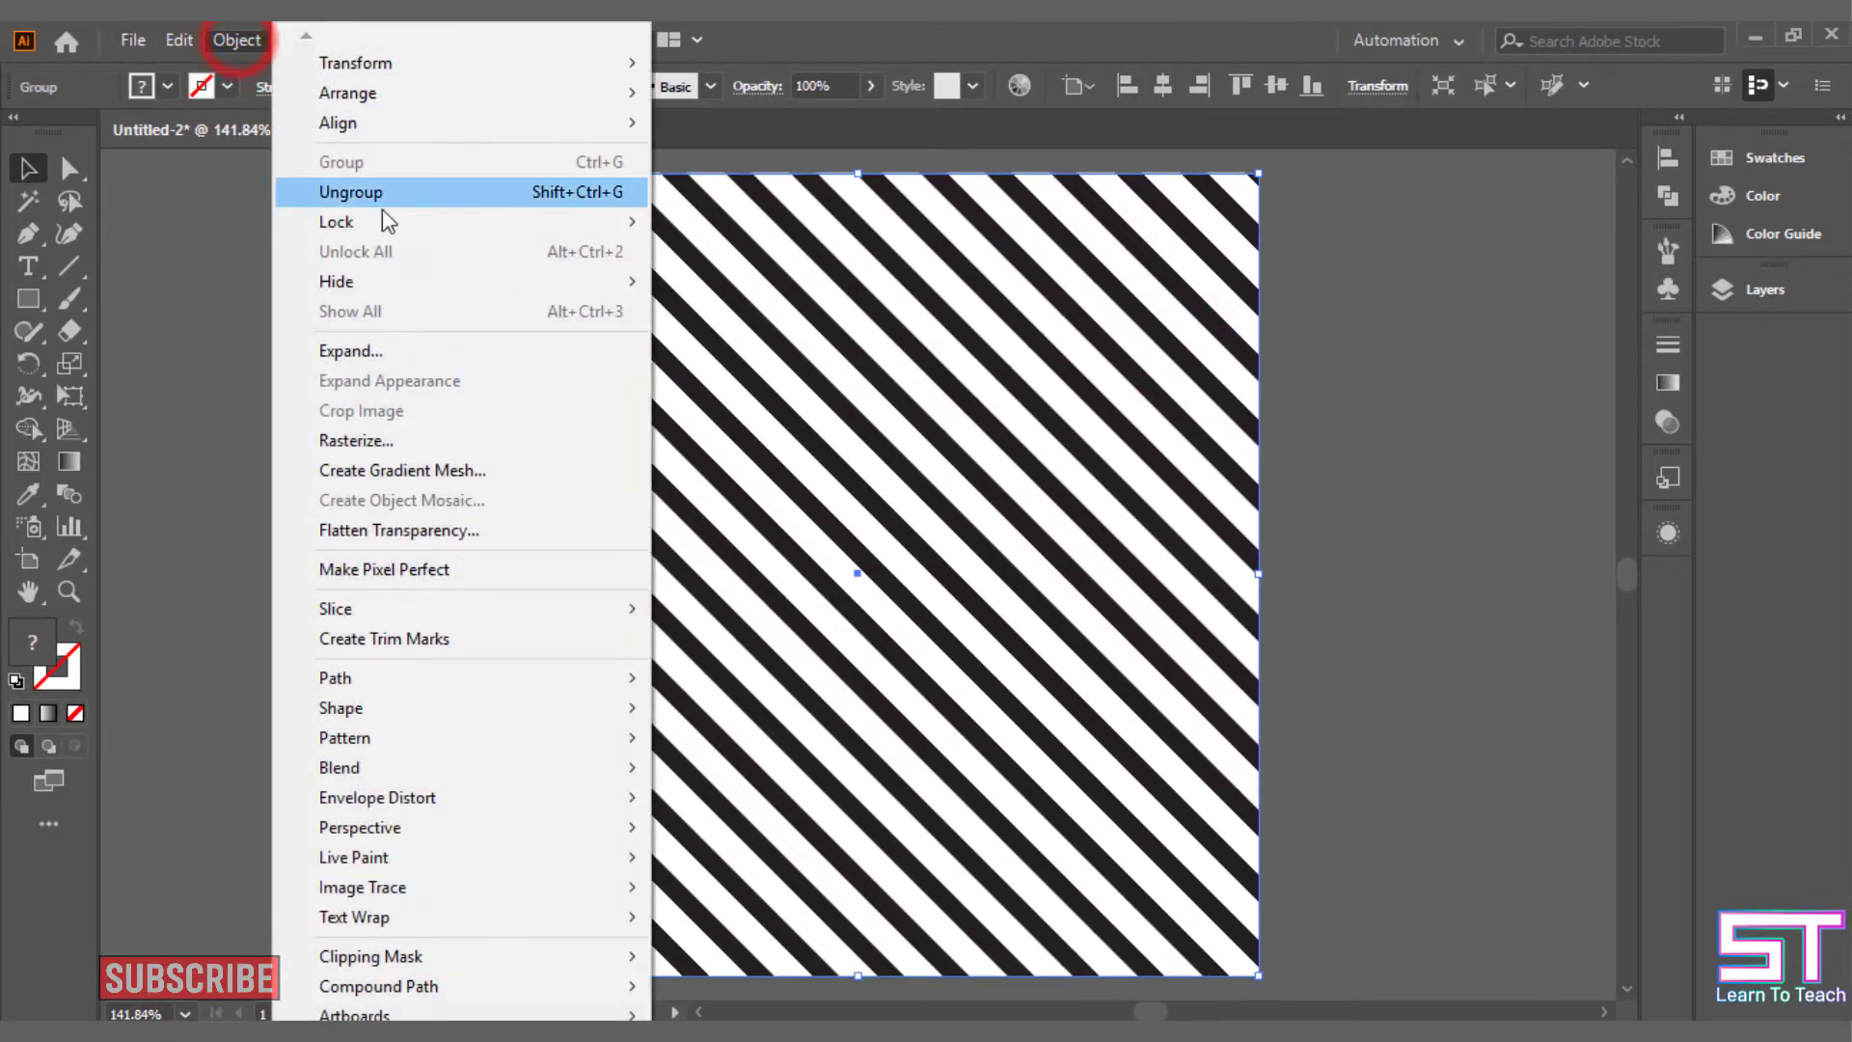
click(423, 351)
click(853, 683)
click(224, 39)
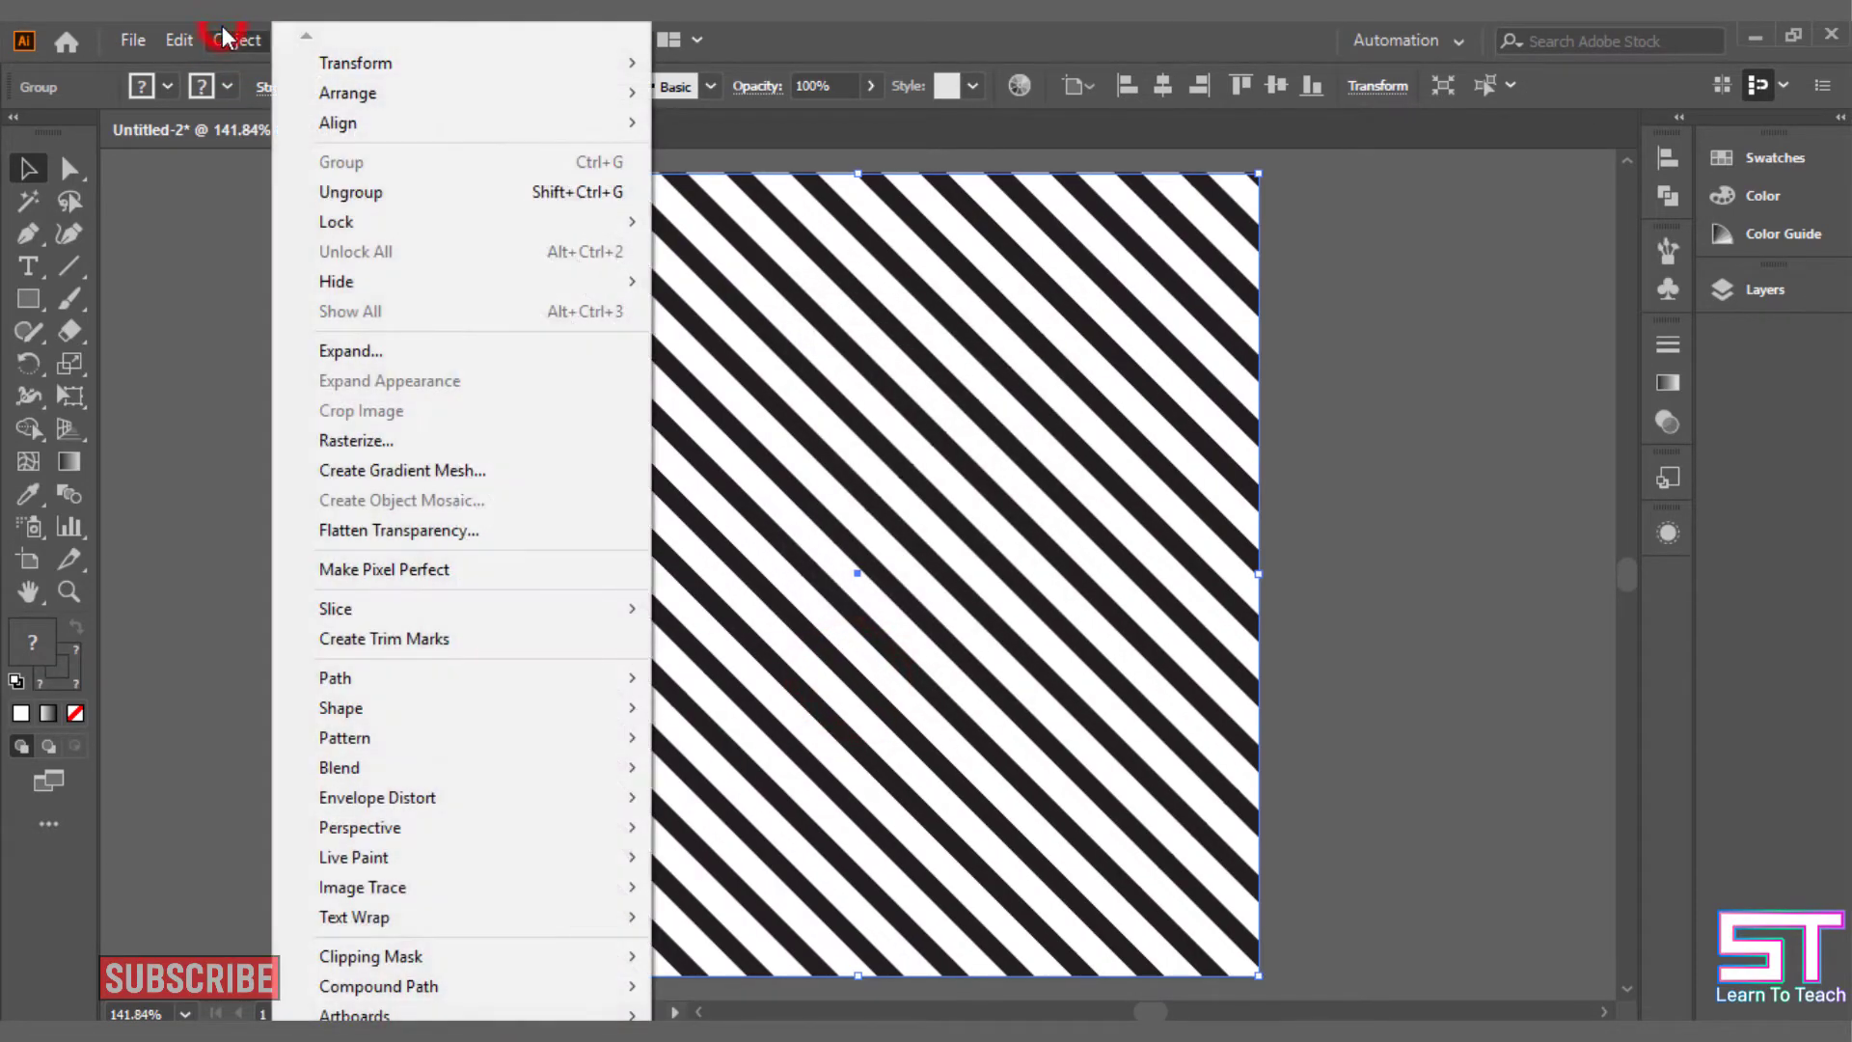
click(413, 353)
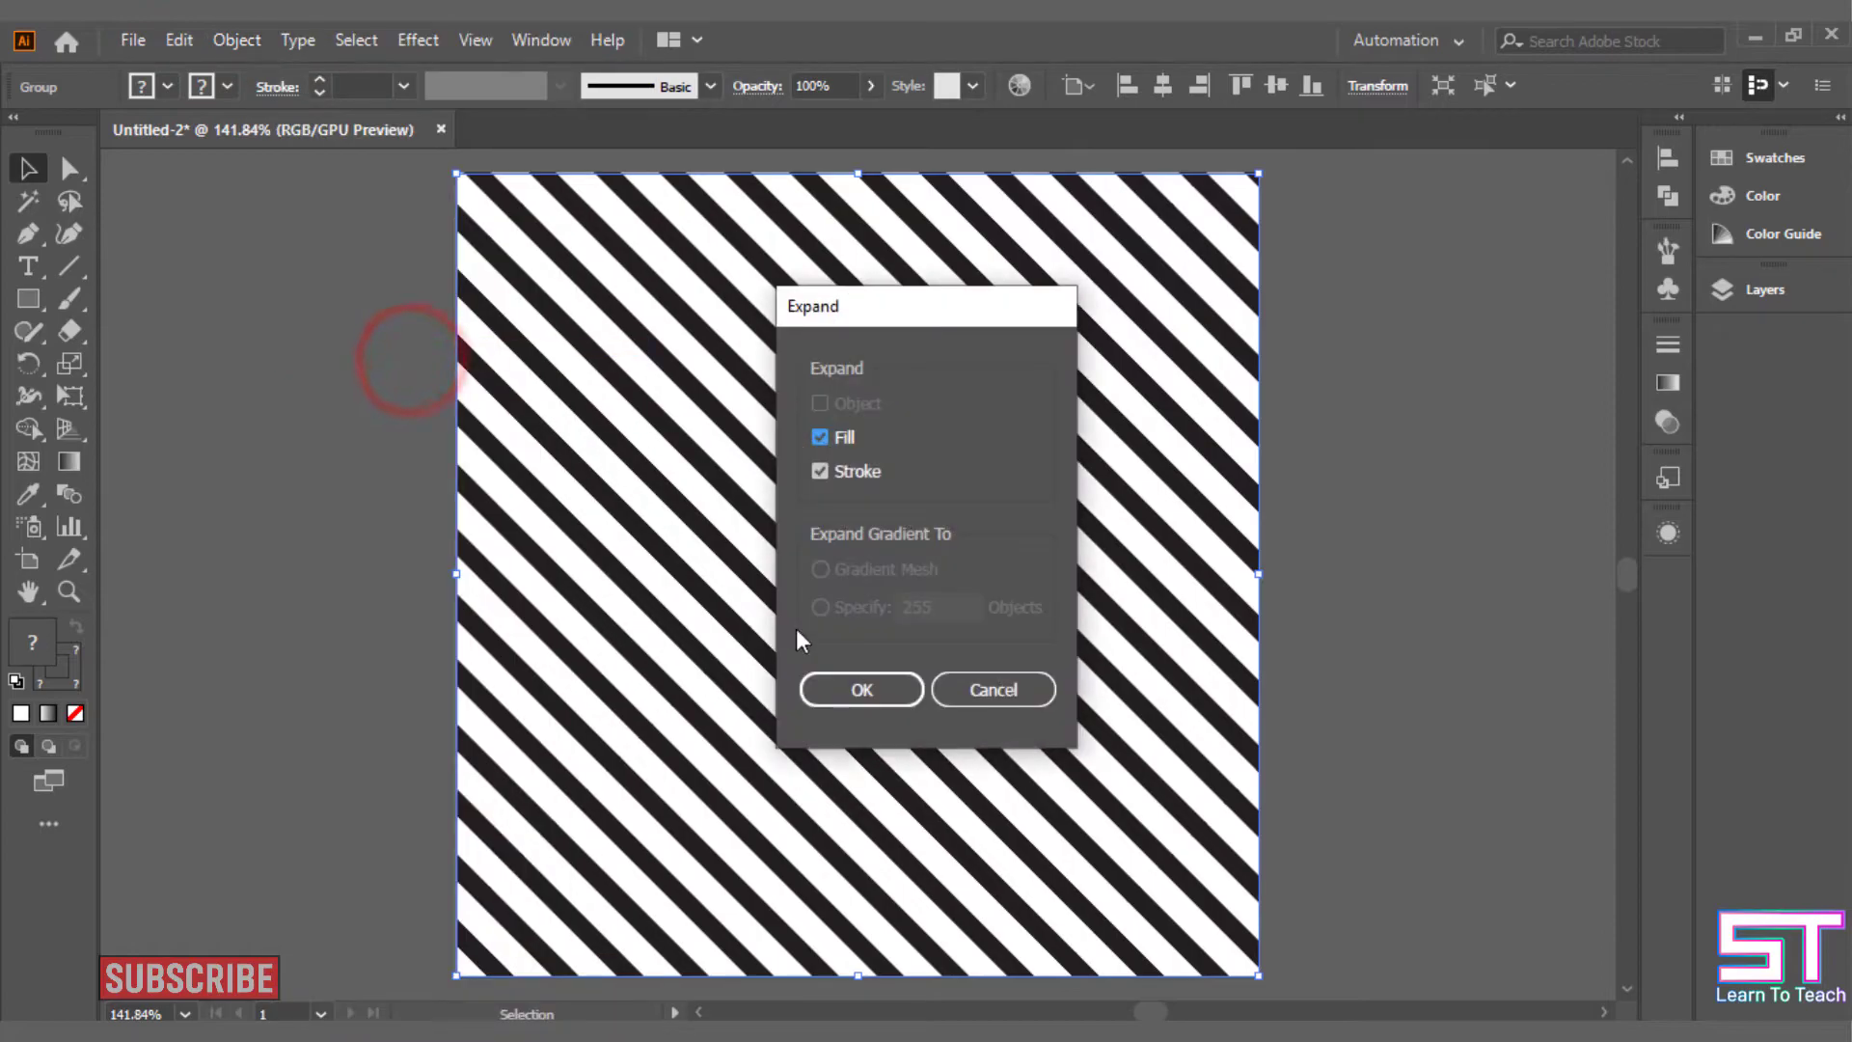
click(868, 690)
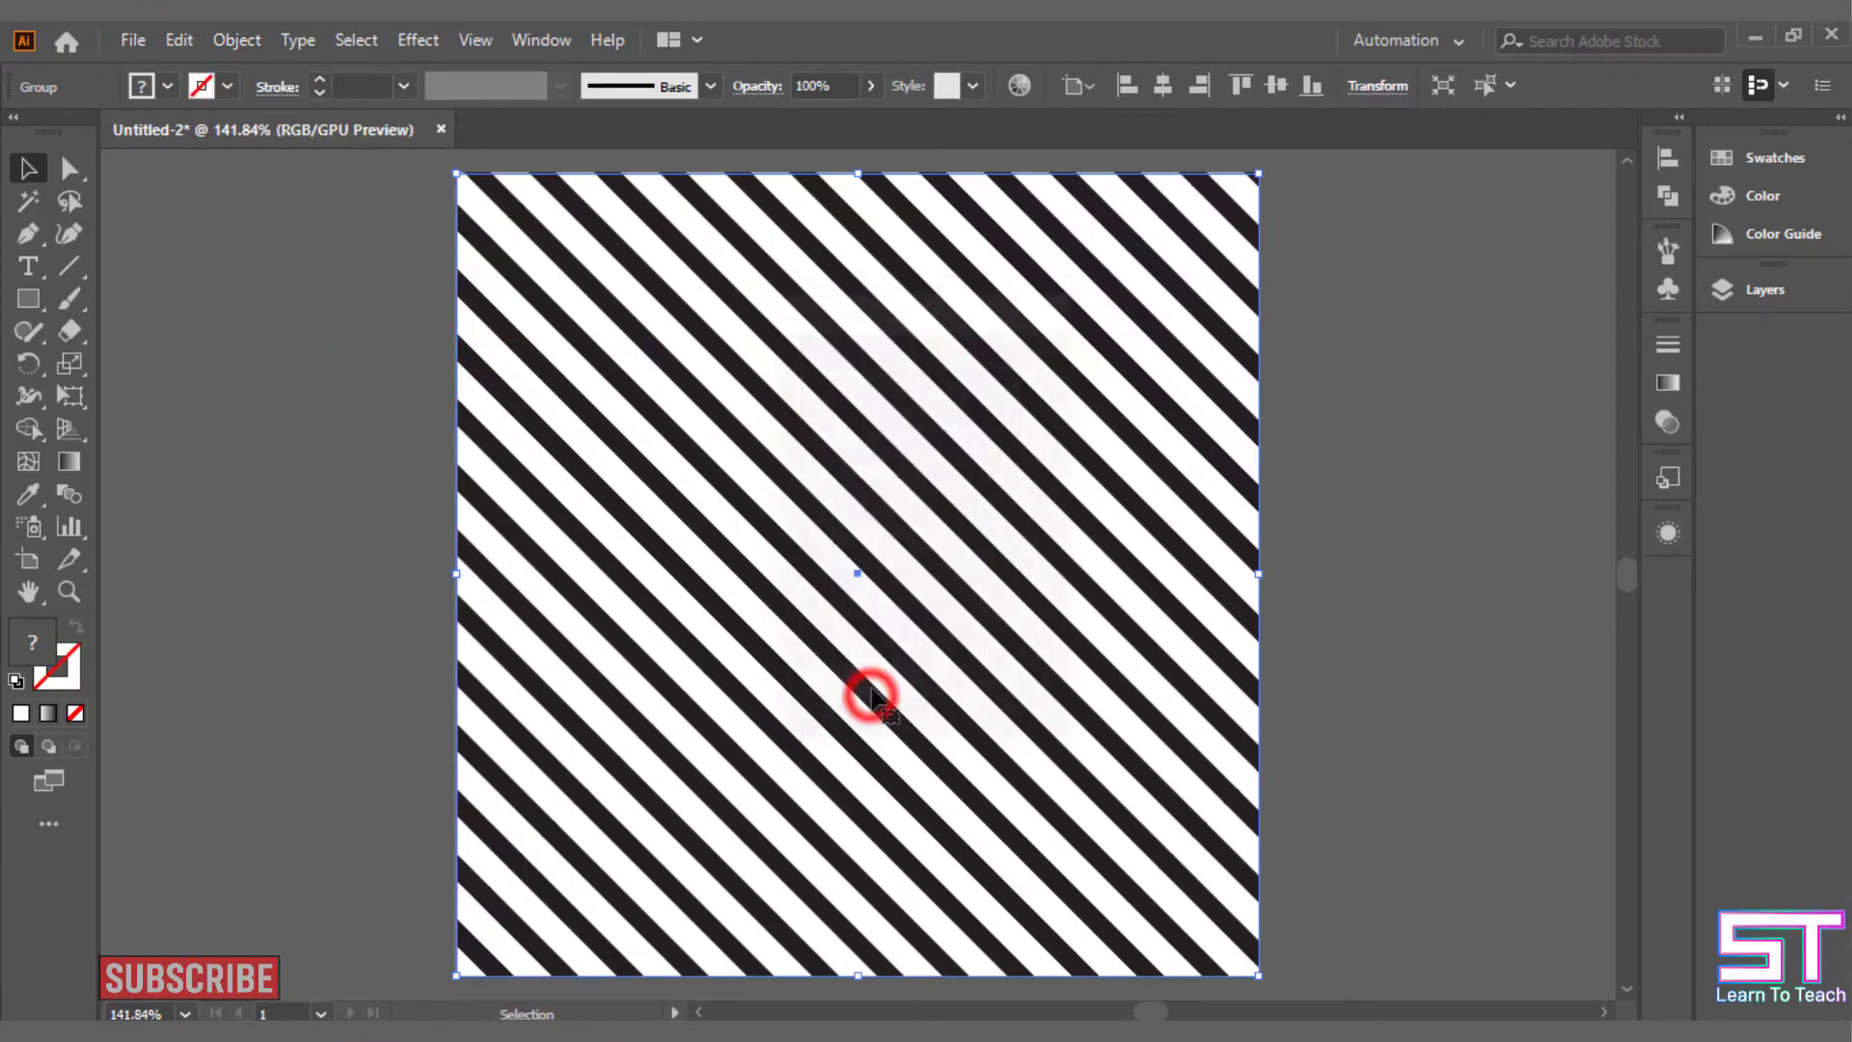
click(239, 39)
click(439, 353)
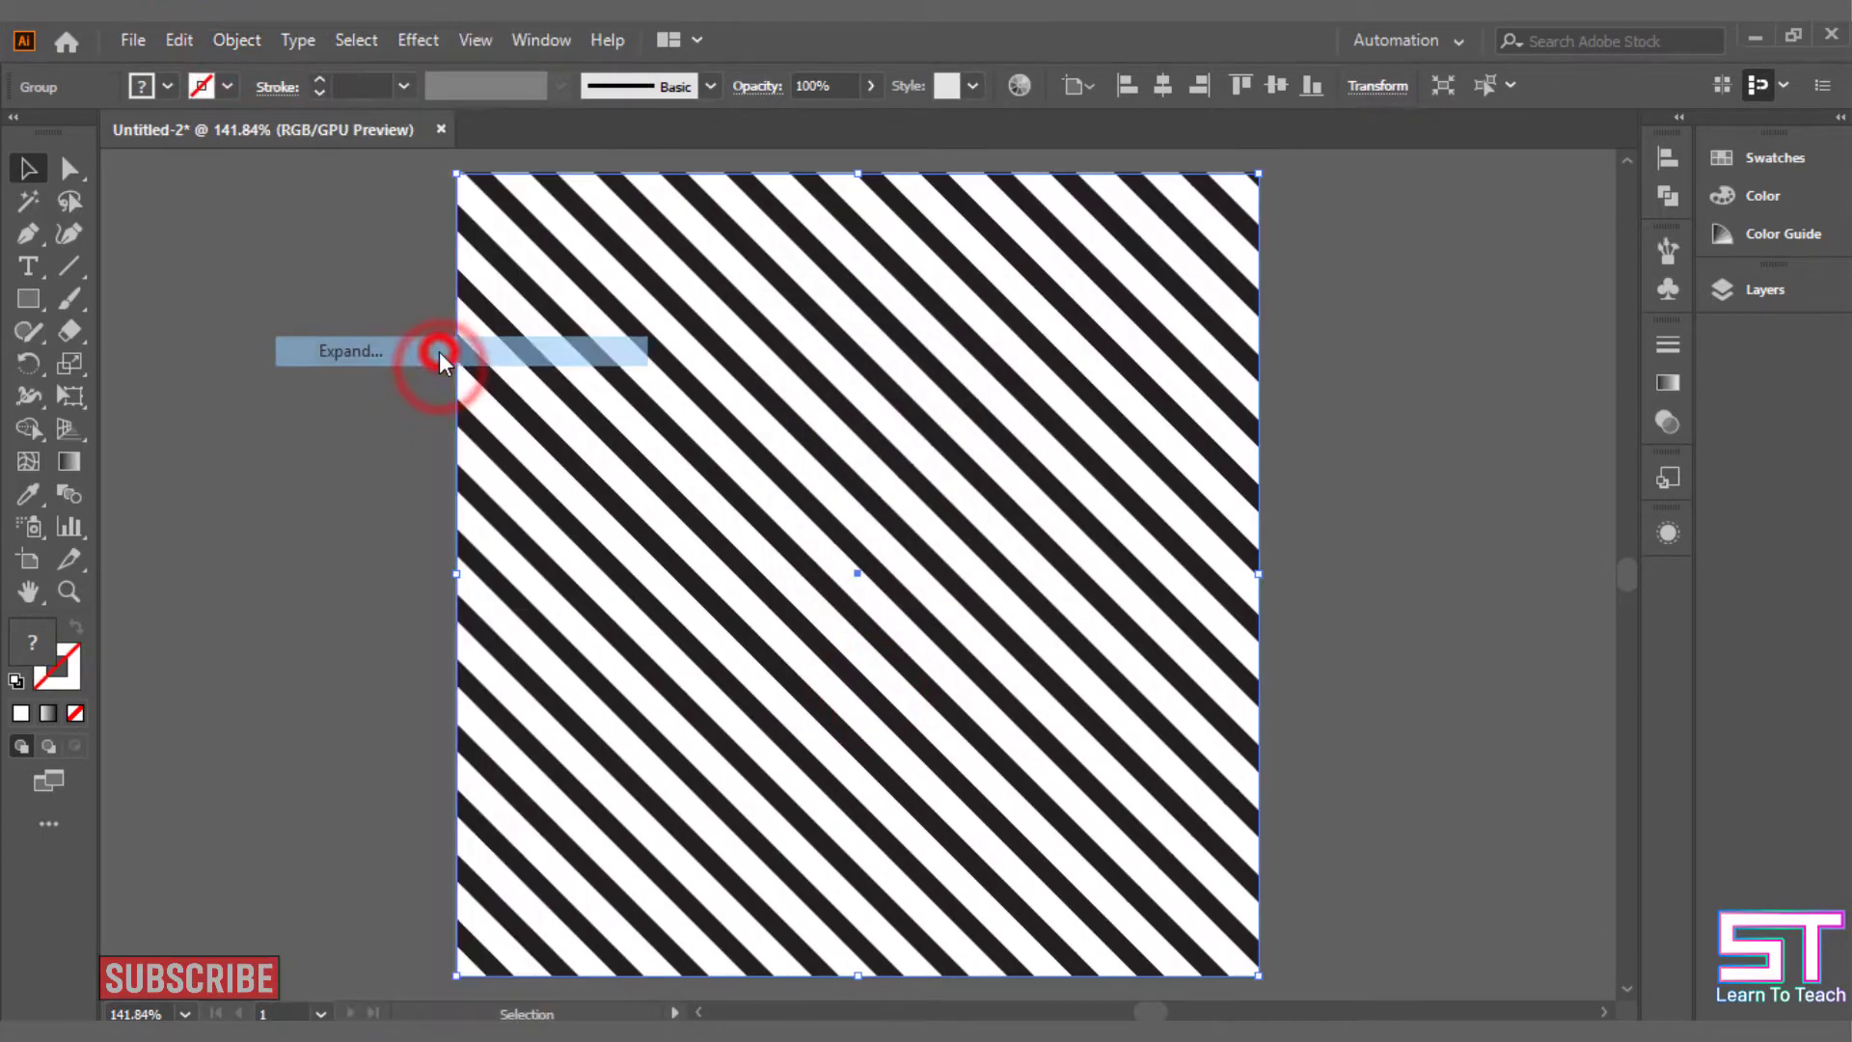
Ungroup the expanded striped artwork and clear the selection.
right_click(673, 431)
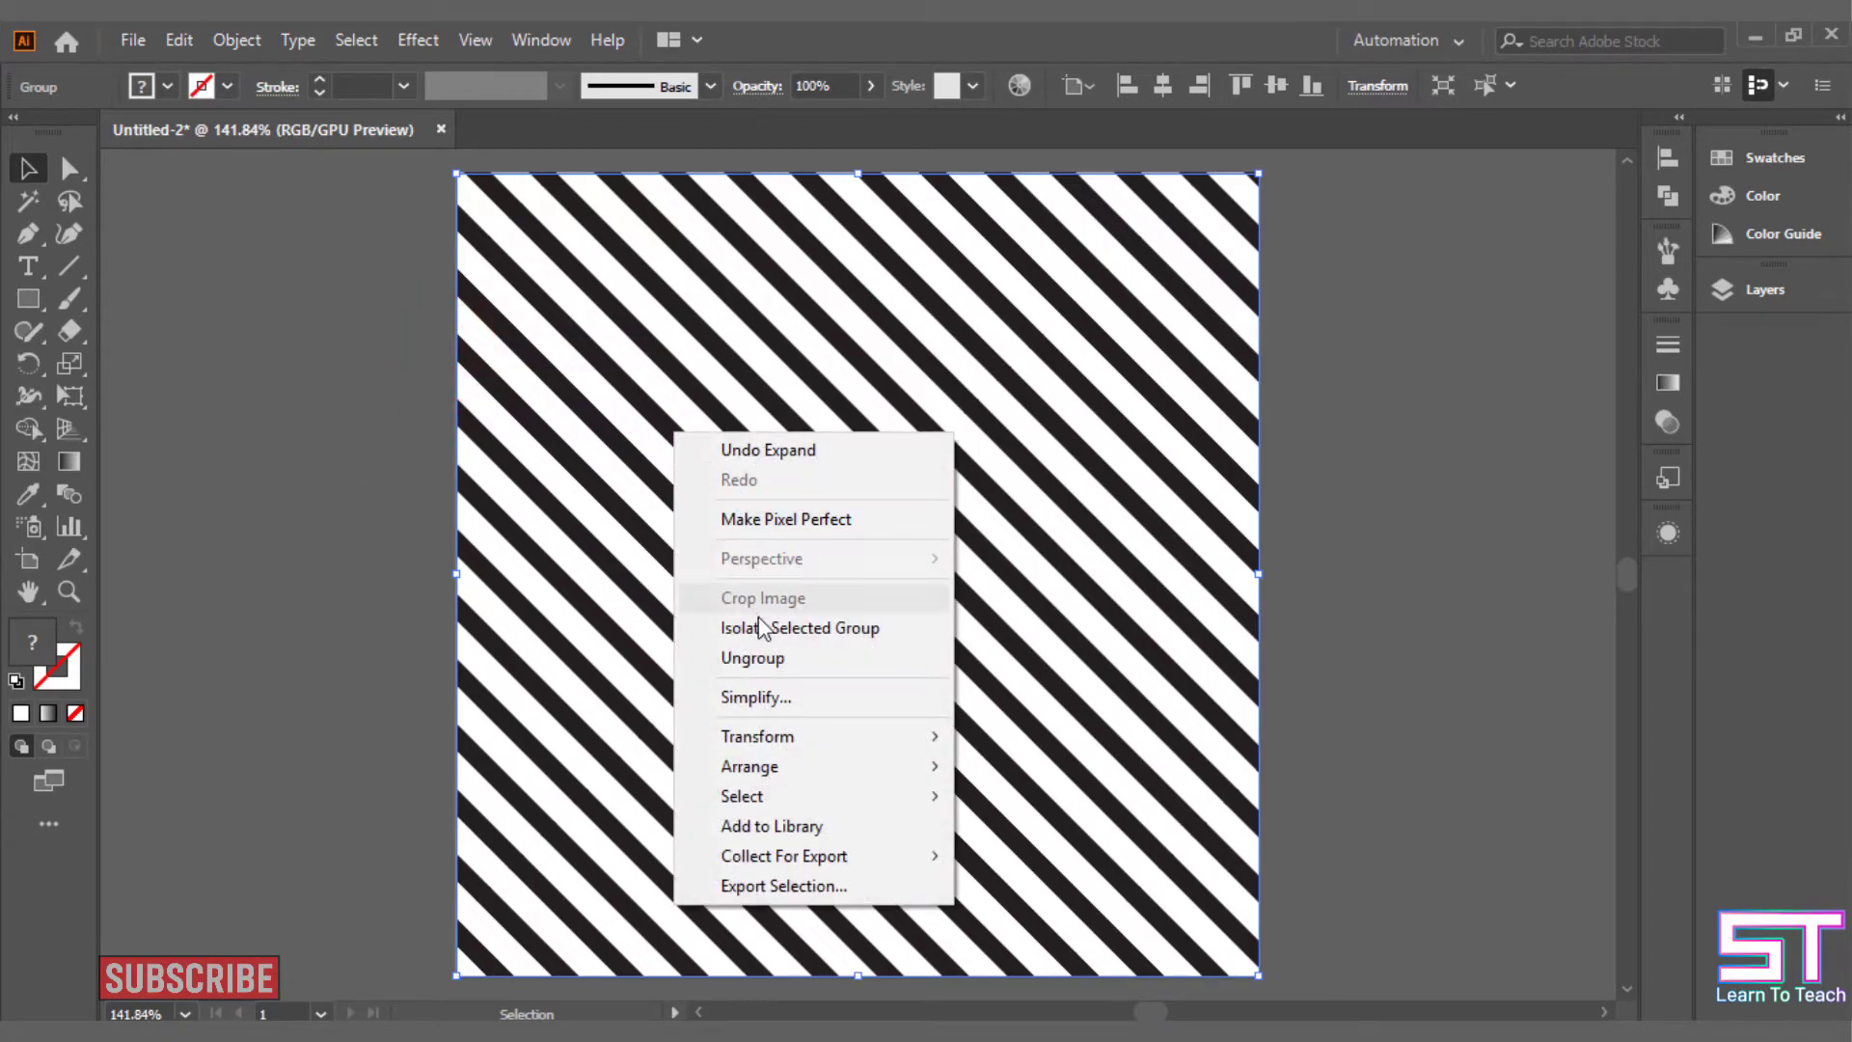
click(783, 659)
click(1356, 466)
click(1228, 467)
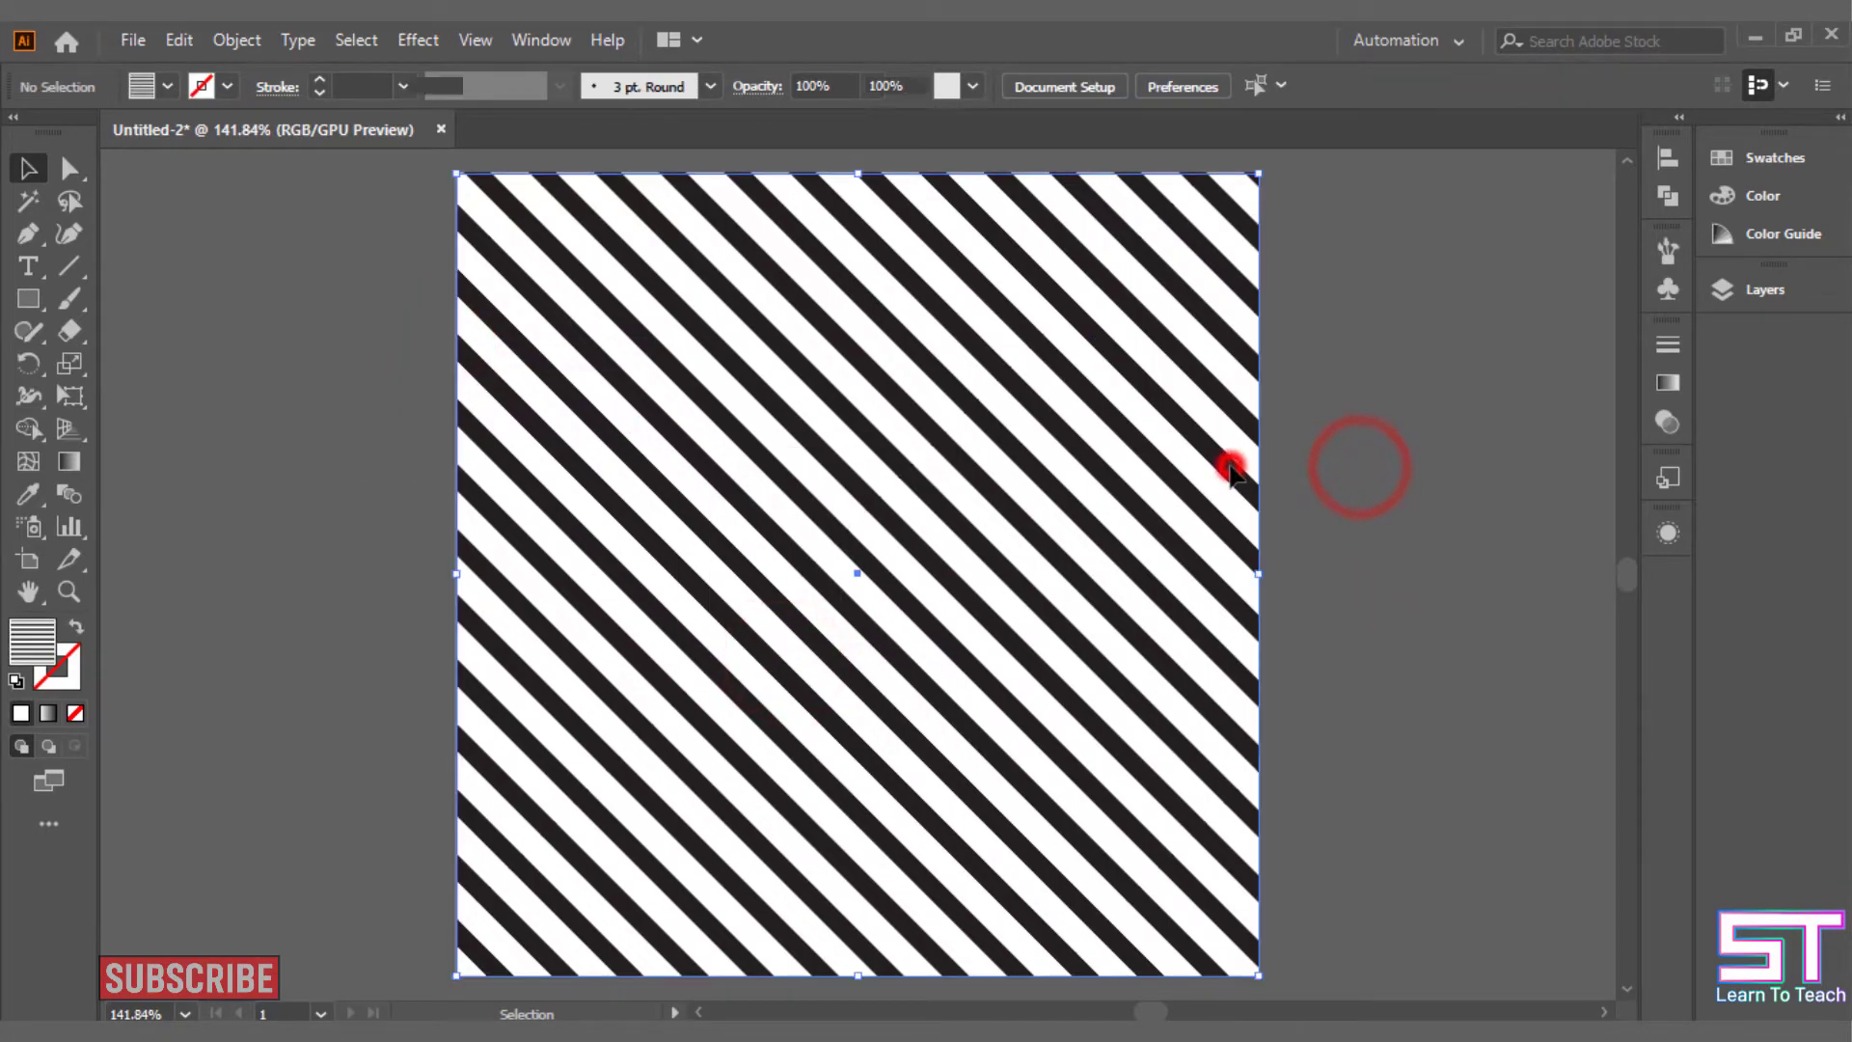
click(1495, 424)
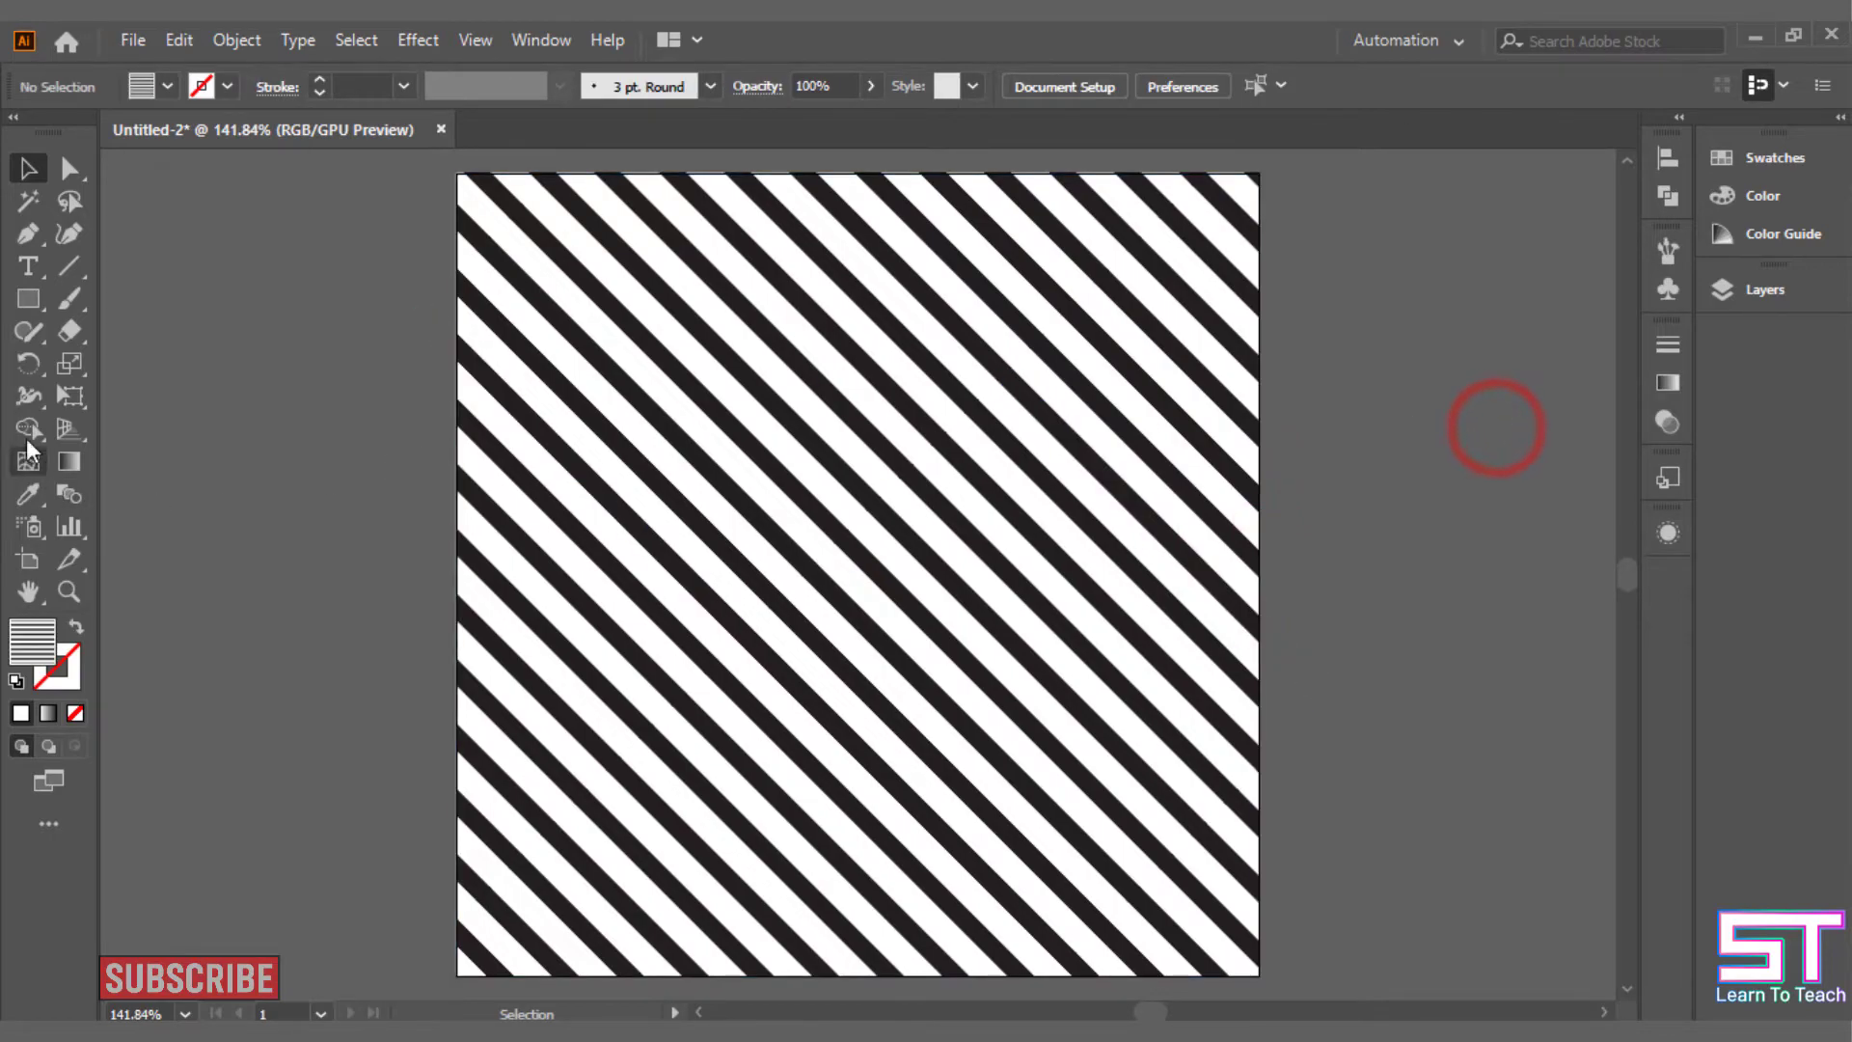
Draw a small rectangle beside the artboard and fill it with the black sampled from a stripe.
mouse_move(269, 238)
mouse_down()
mouse_move(362, 399)
mouse_move(377, 363)
mouse_up()
click(28, 494)
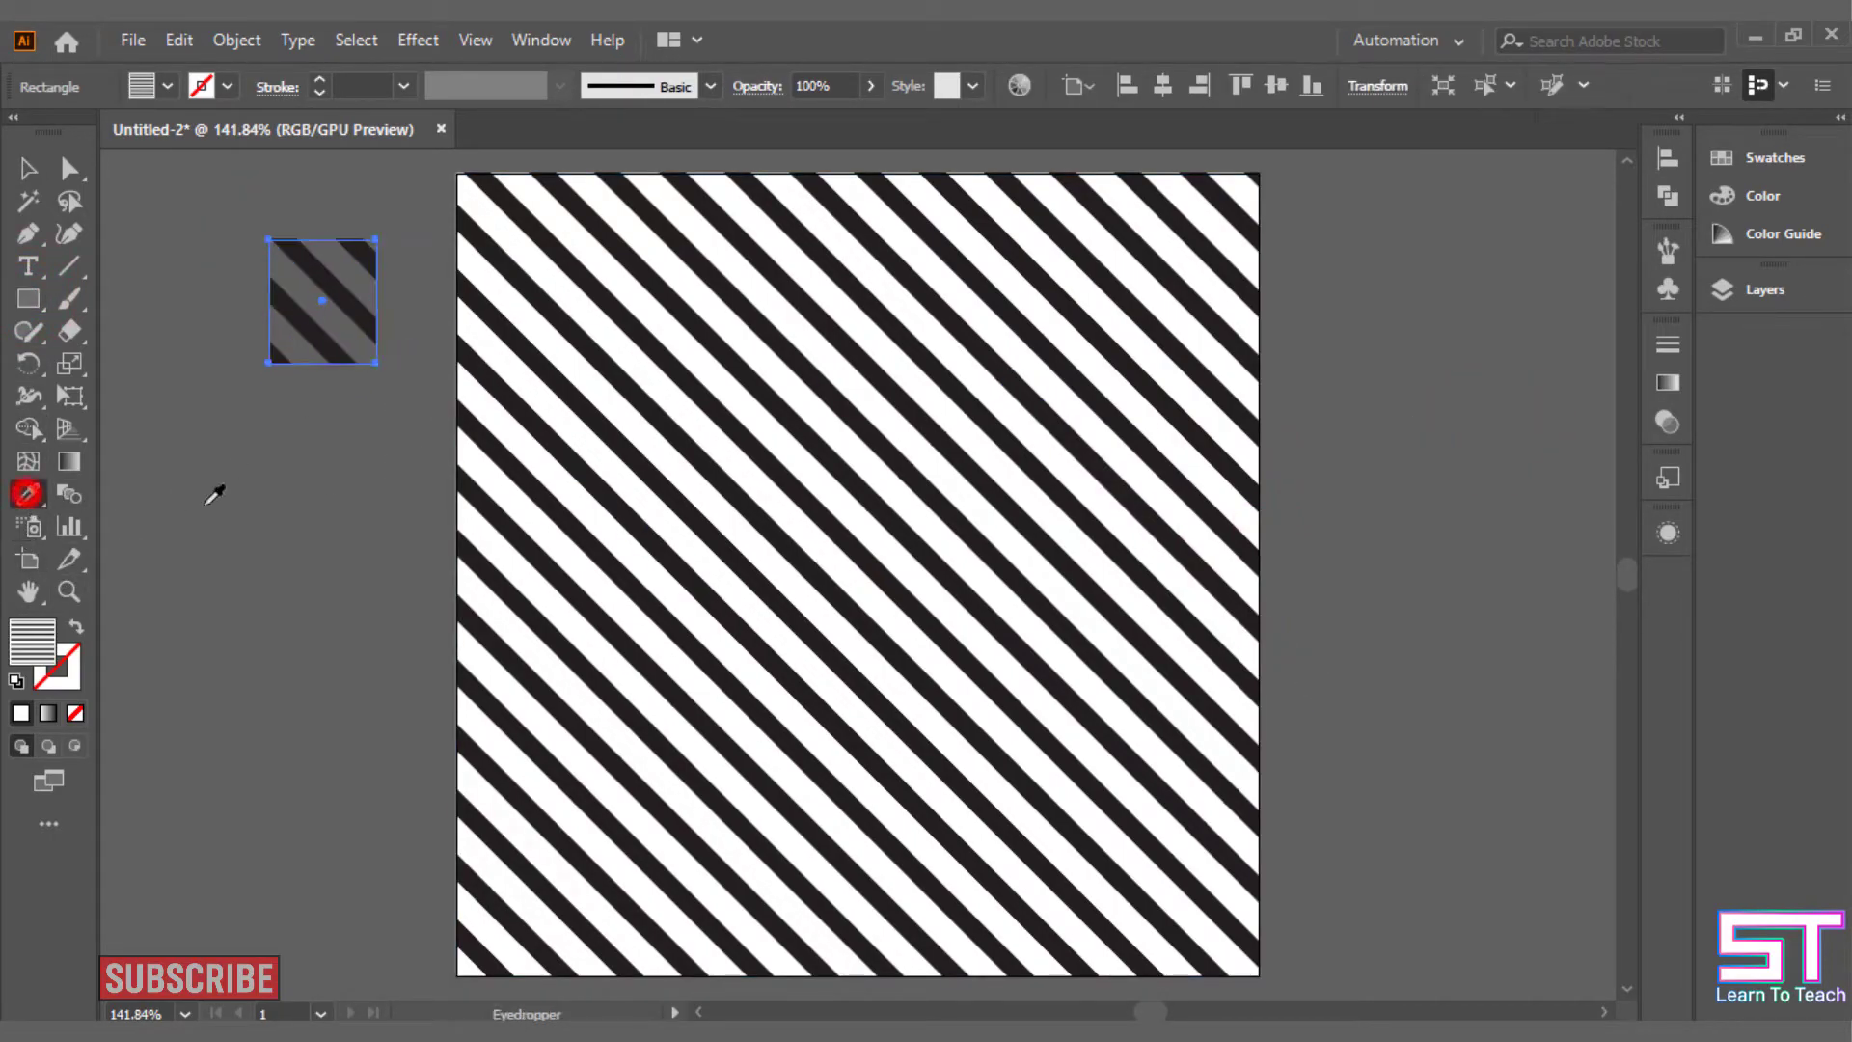
click(521, 470)
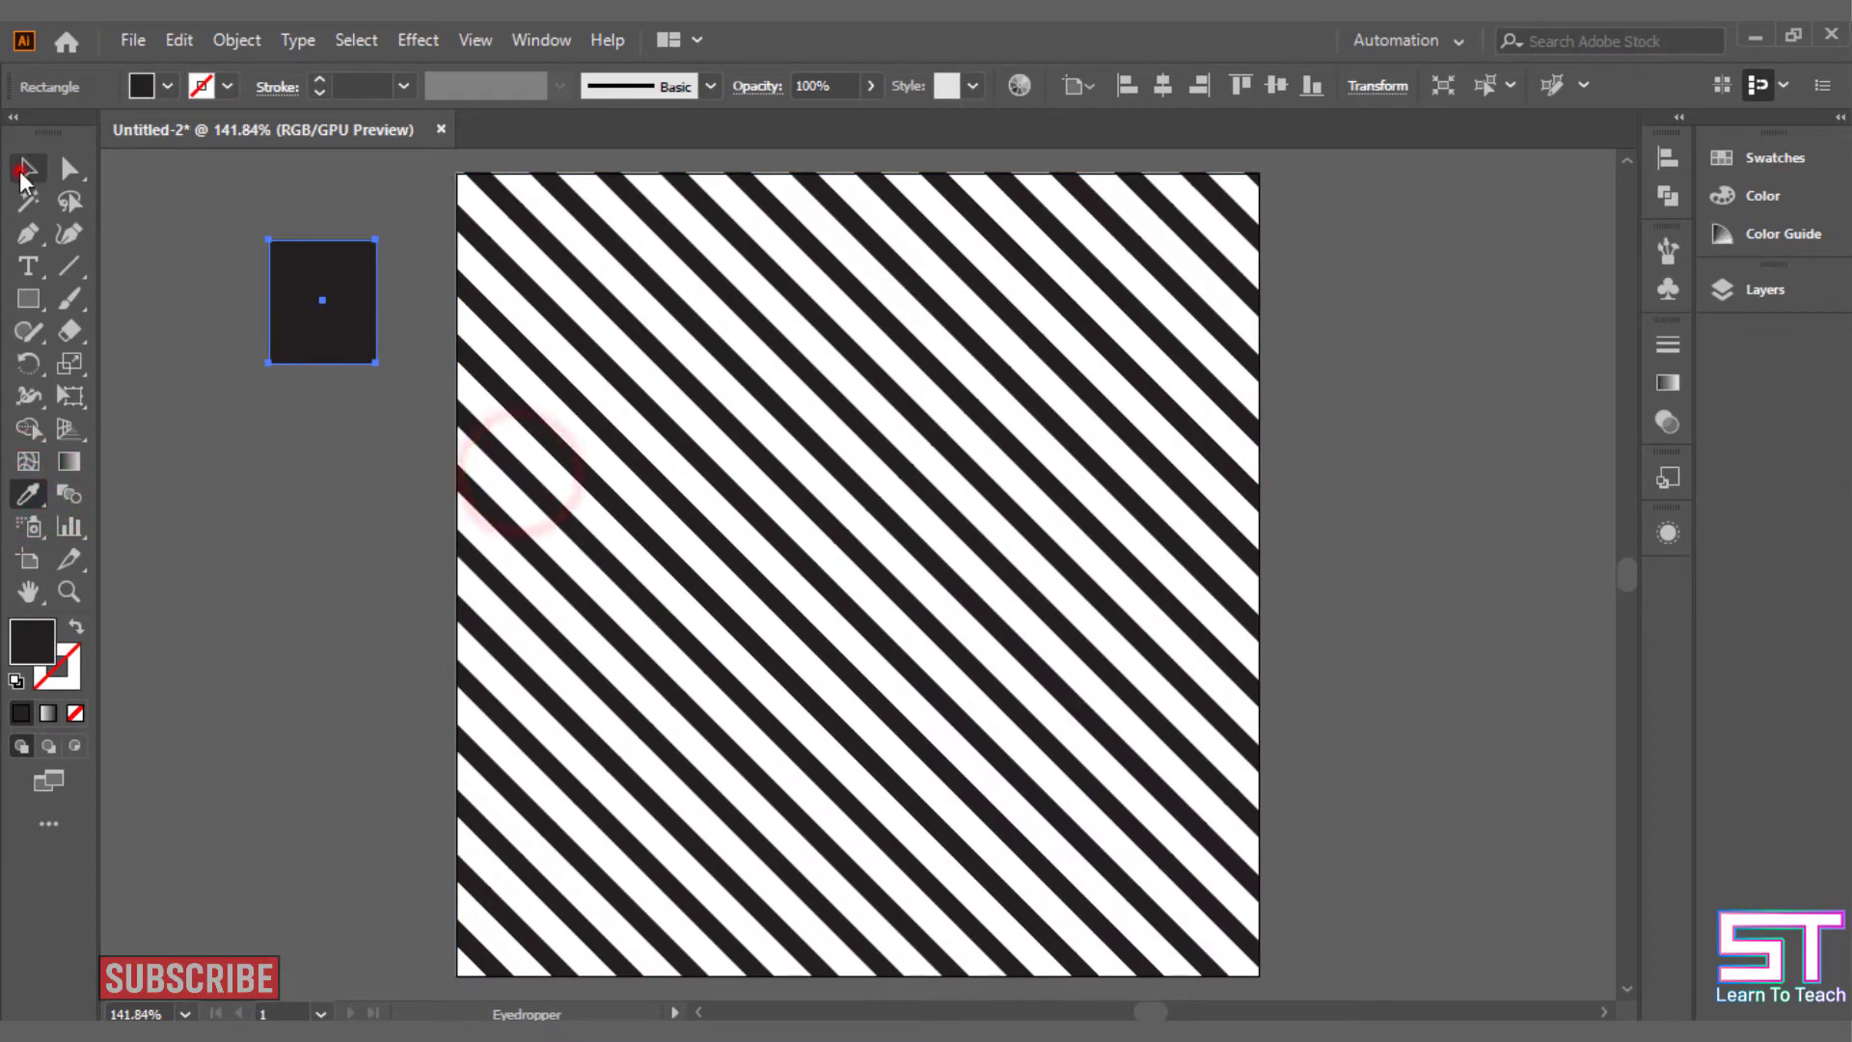
Select every object sharing the small rectangle's black fill and recolor them all light blue.
click(28, 167)
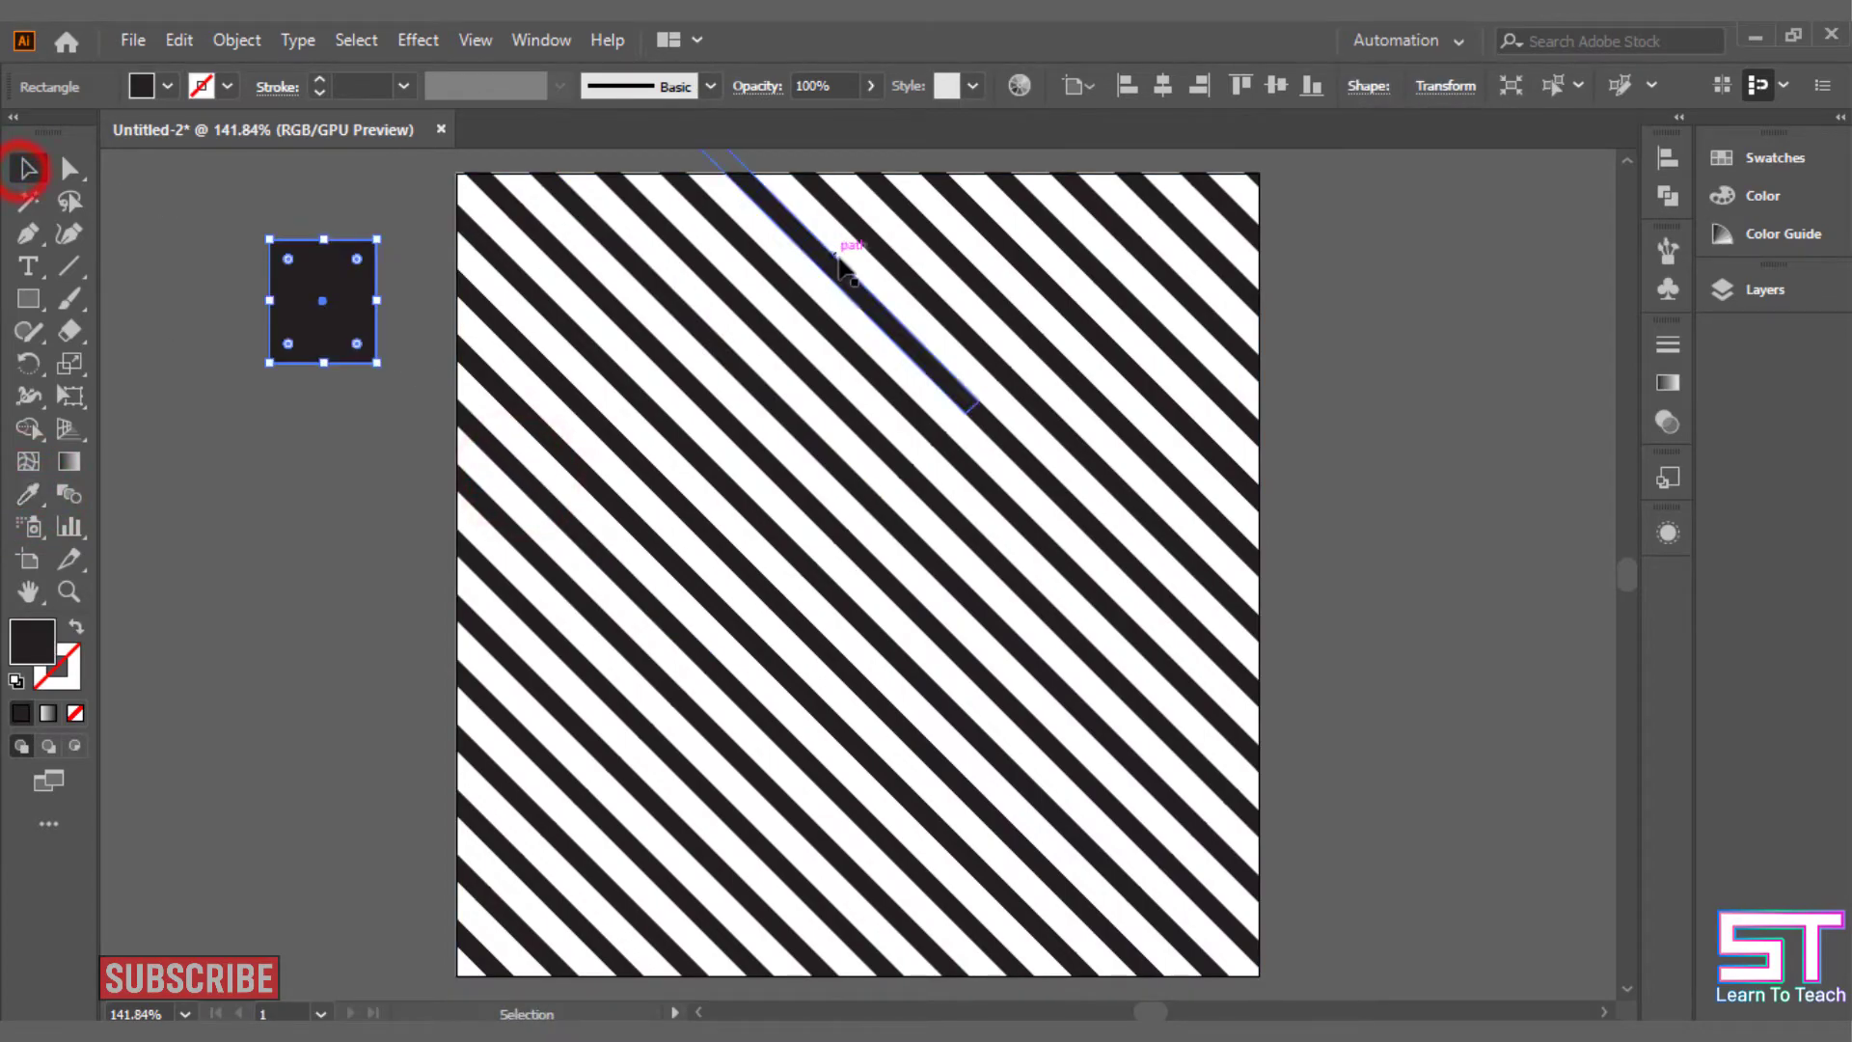
click(1562, 83)
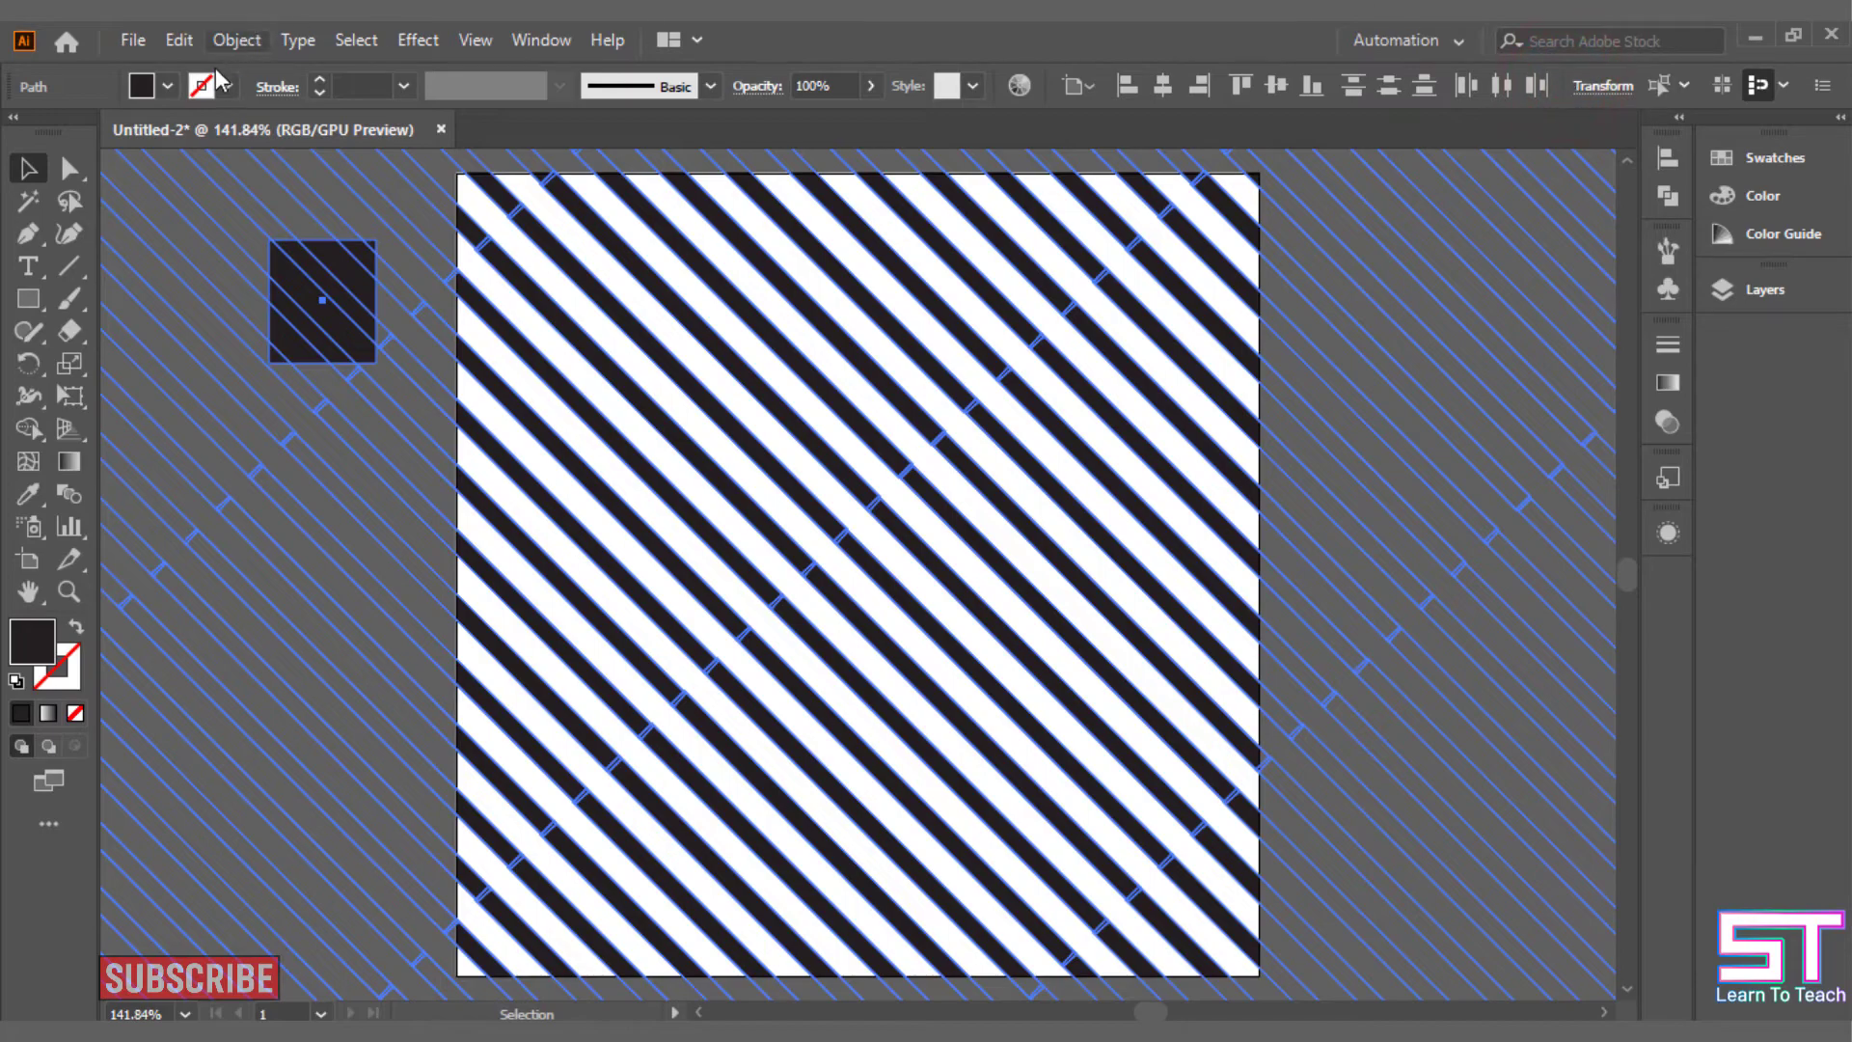
click(164, 87)
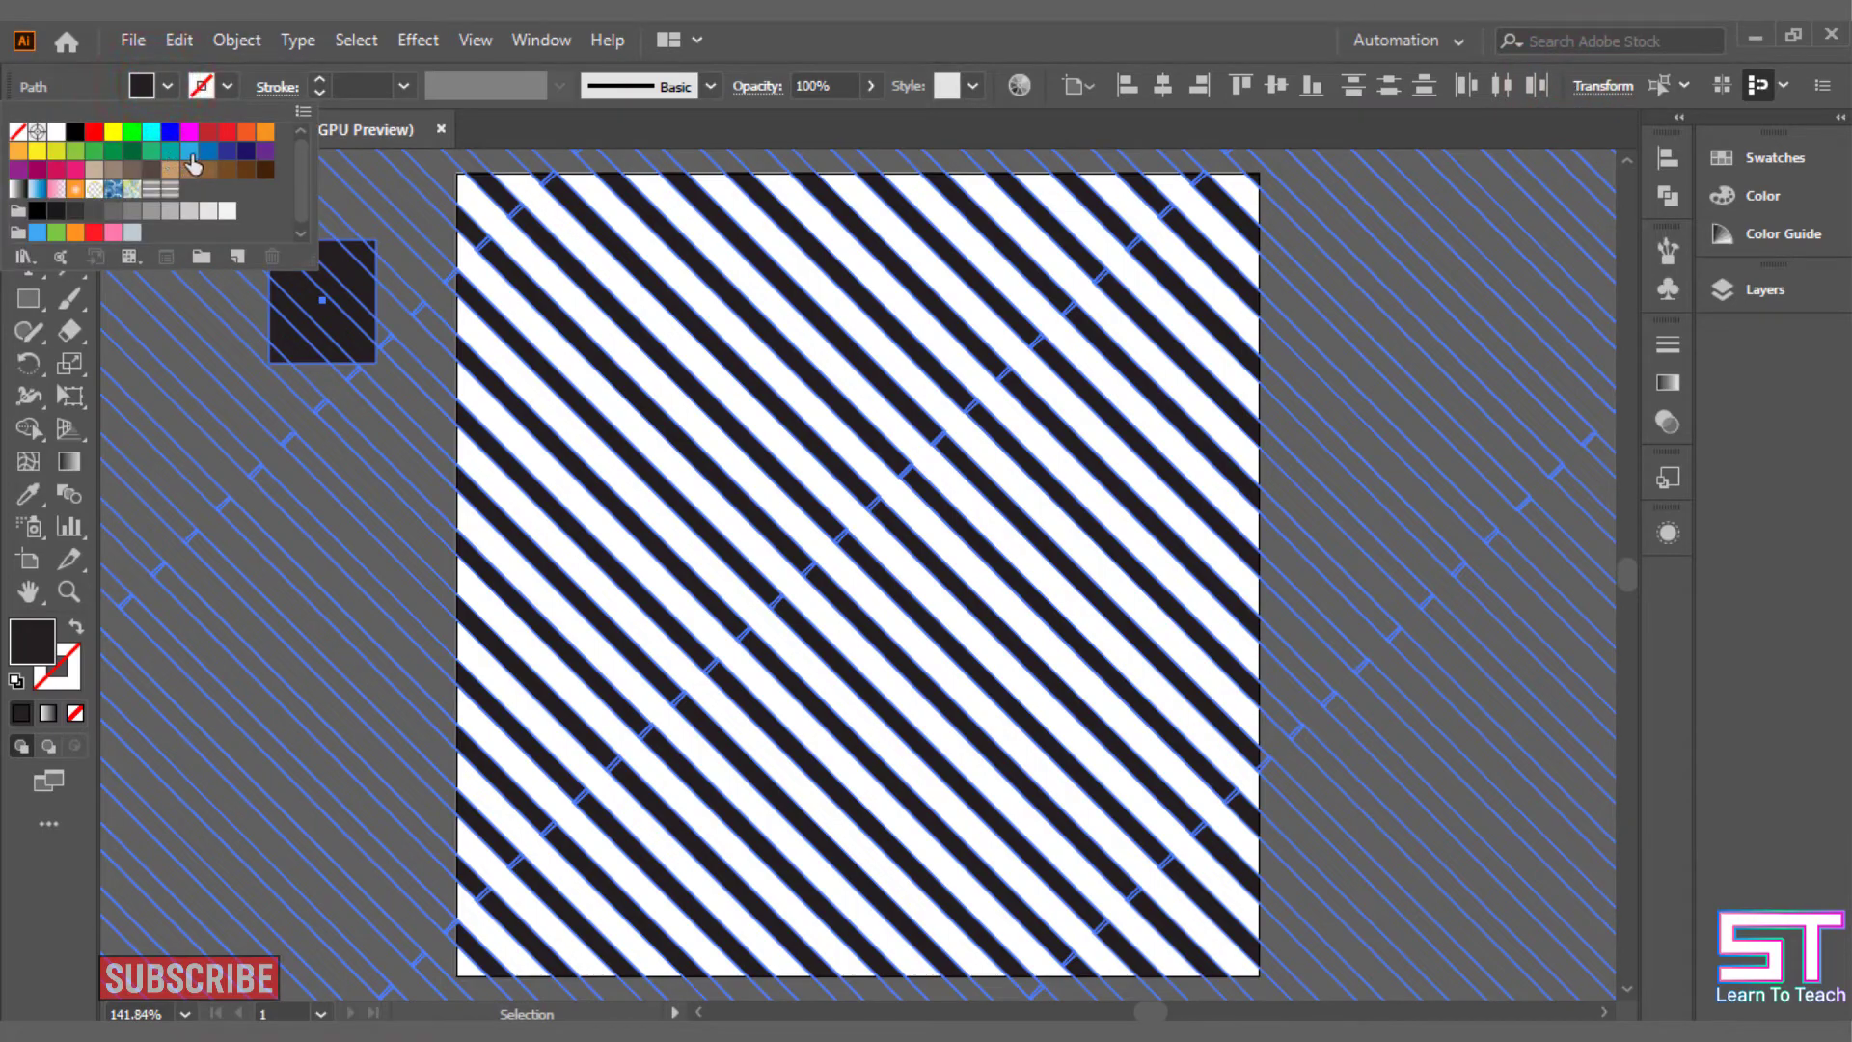
click(189, 159)
click(182, 92)
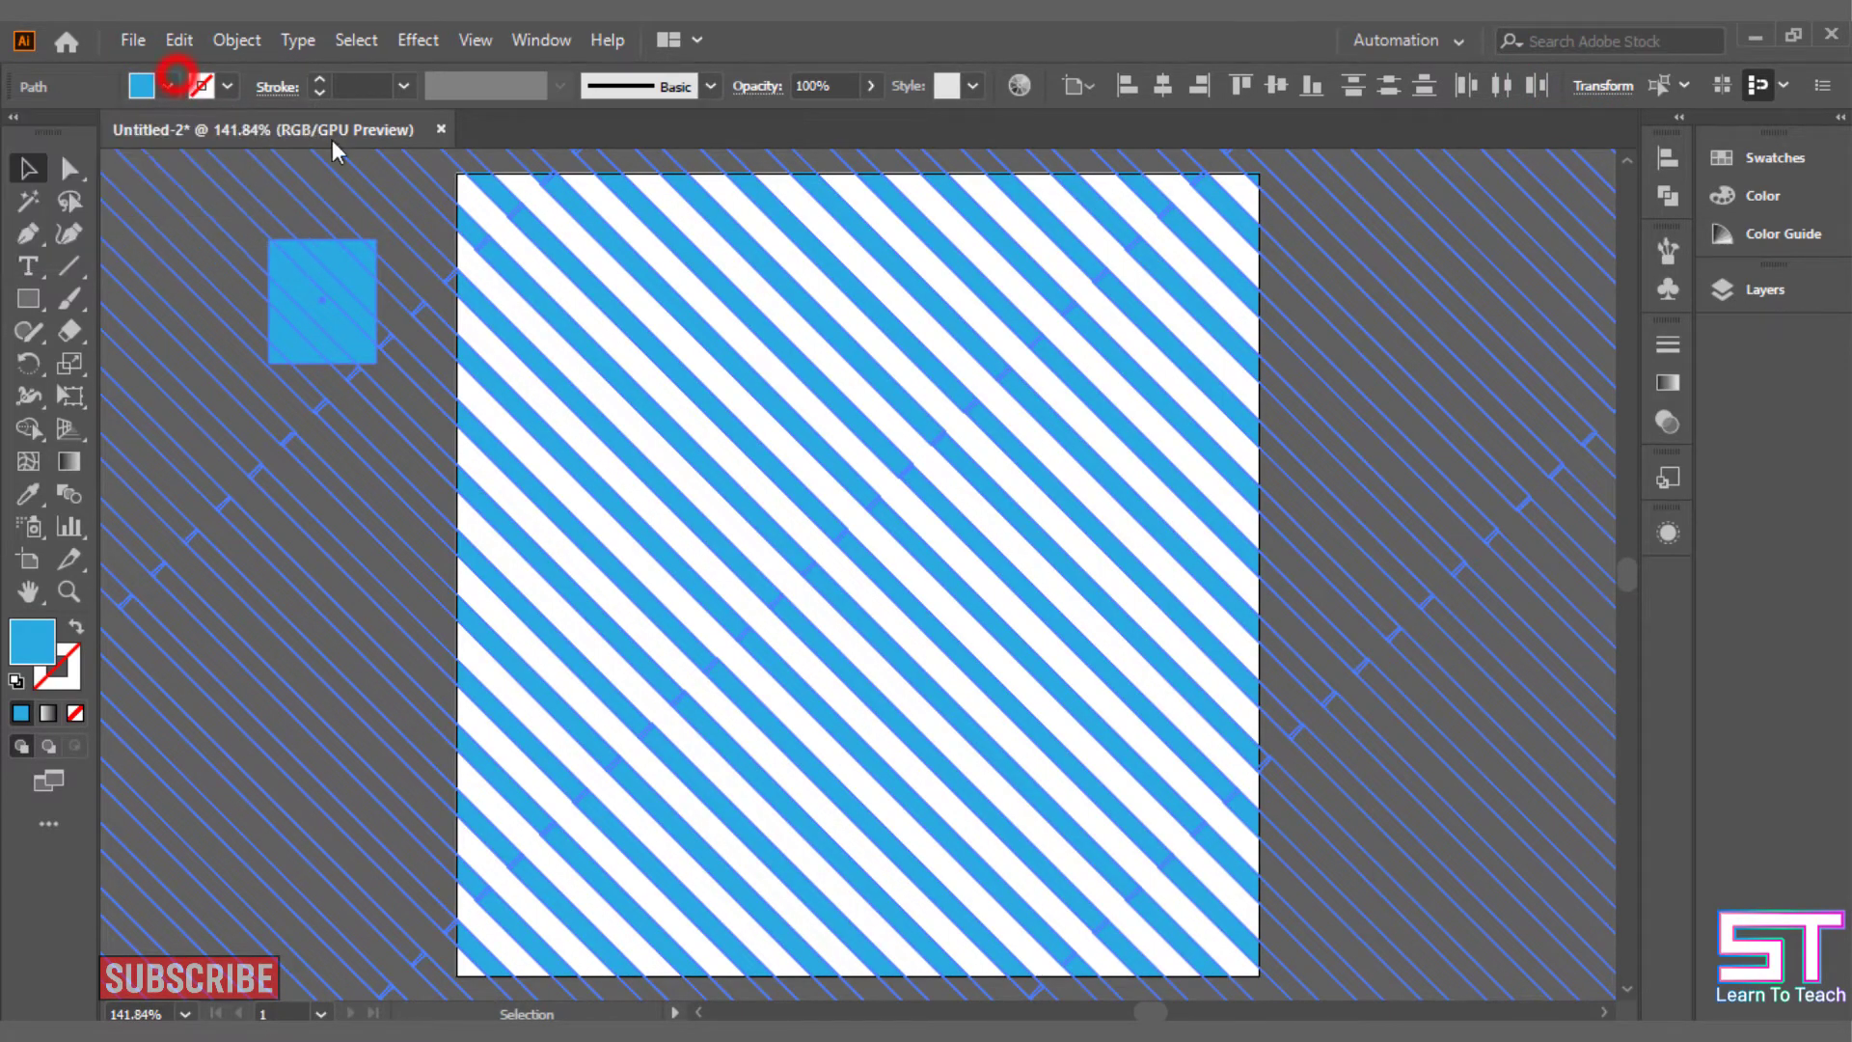
Delete the small sample rectangle beside the artboard.
click(287, 207)
click(344, 281)
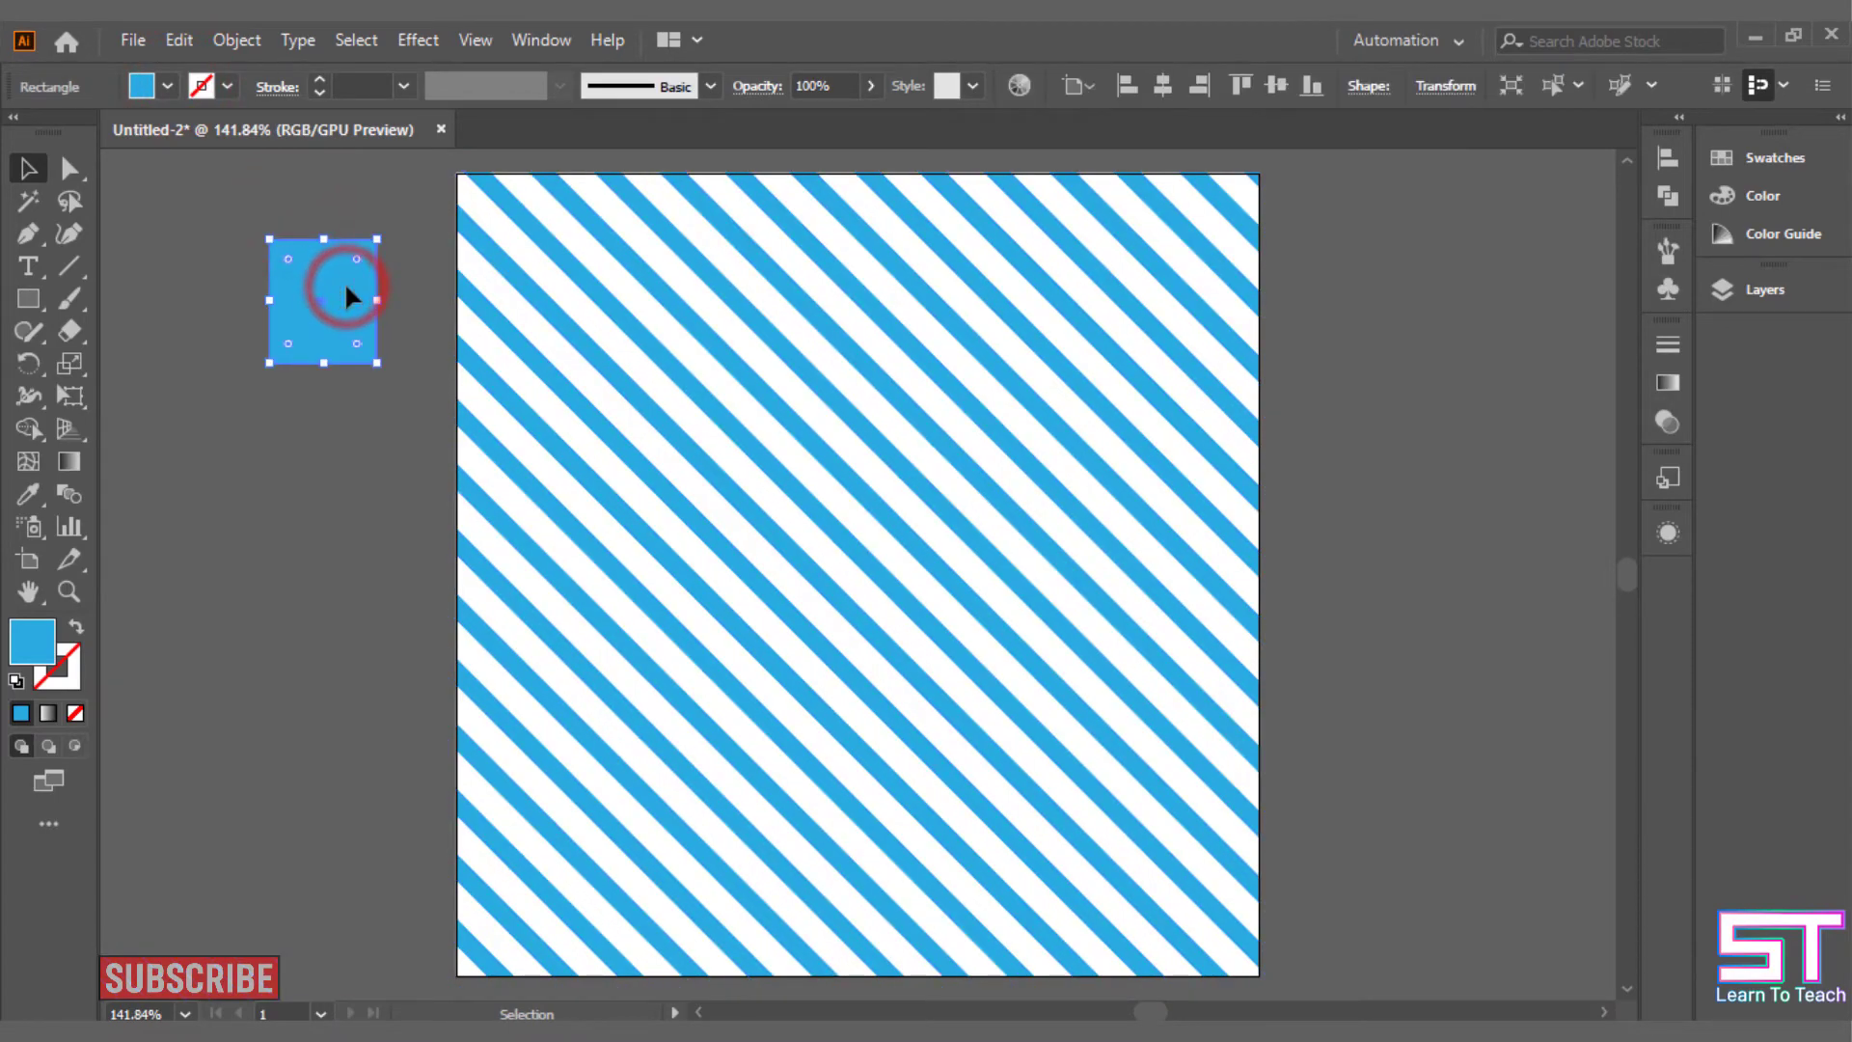
key(Delete)
Duplicate the blue striped group to the left of the original and rotate the copy by 270°.
drag(645, 467, 307, 468)
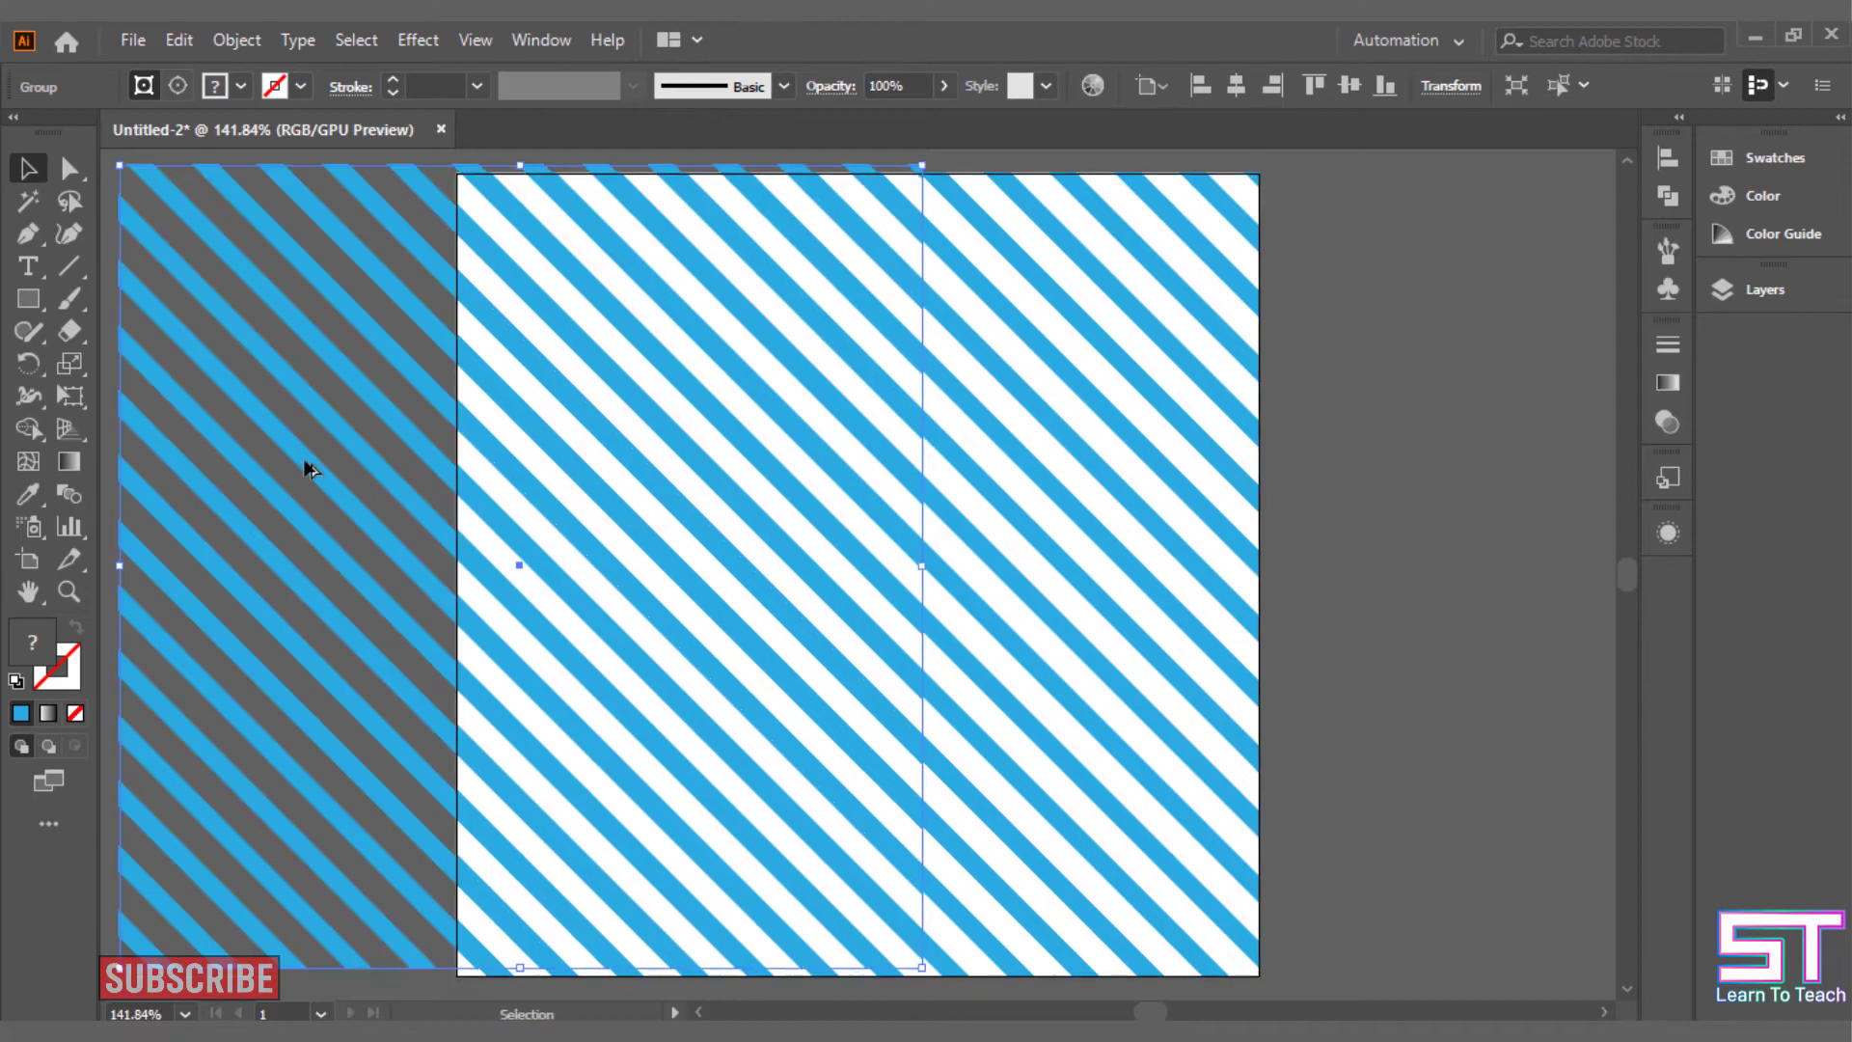
scroll(1099, 381, down, 3)
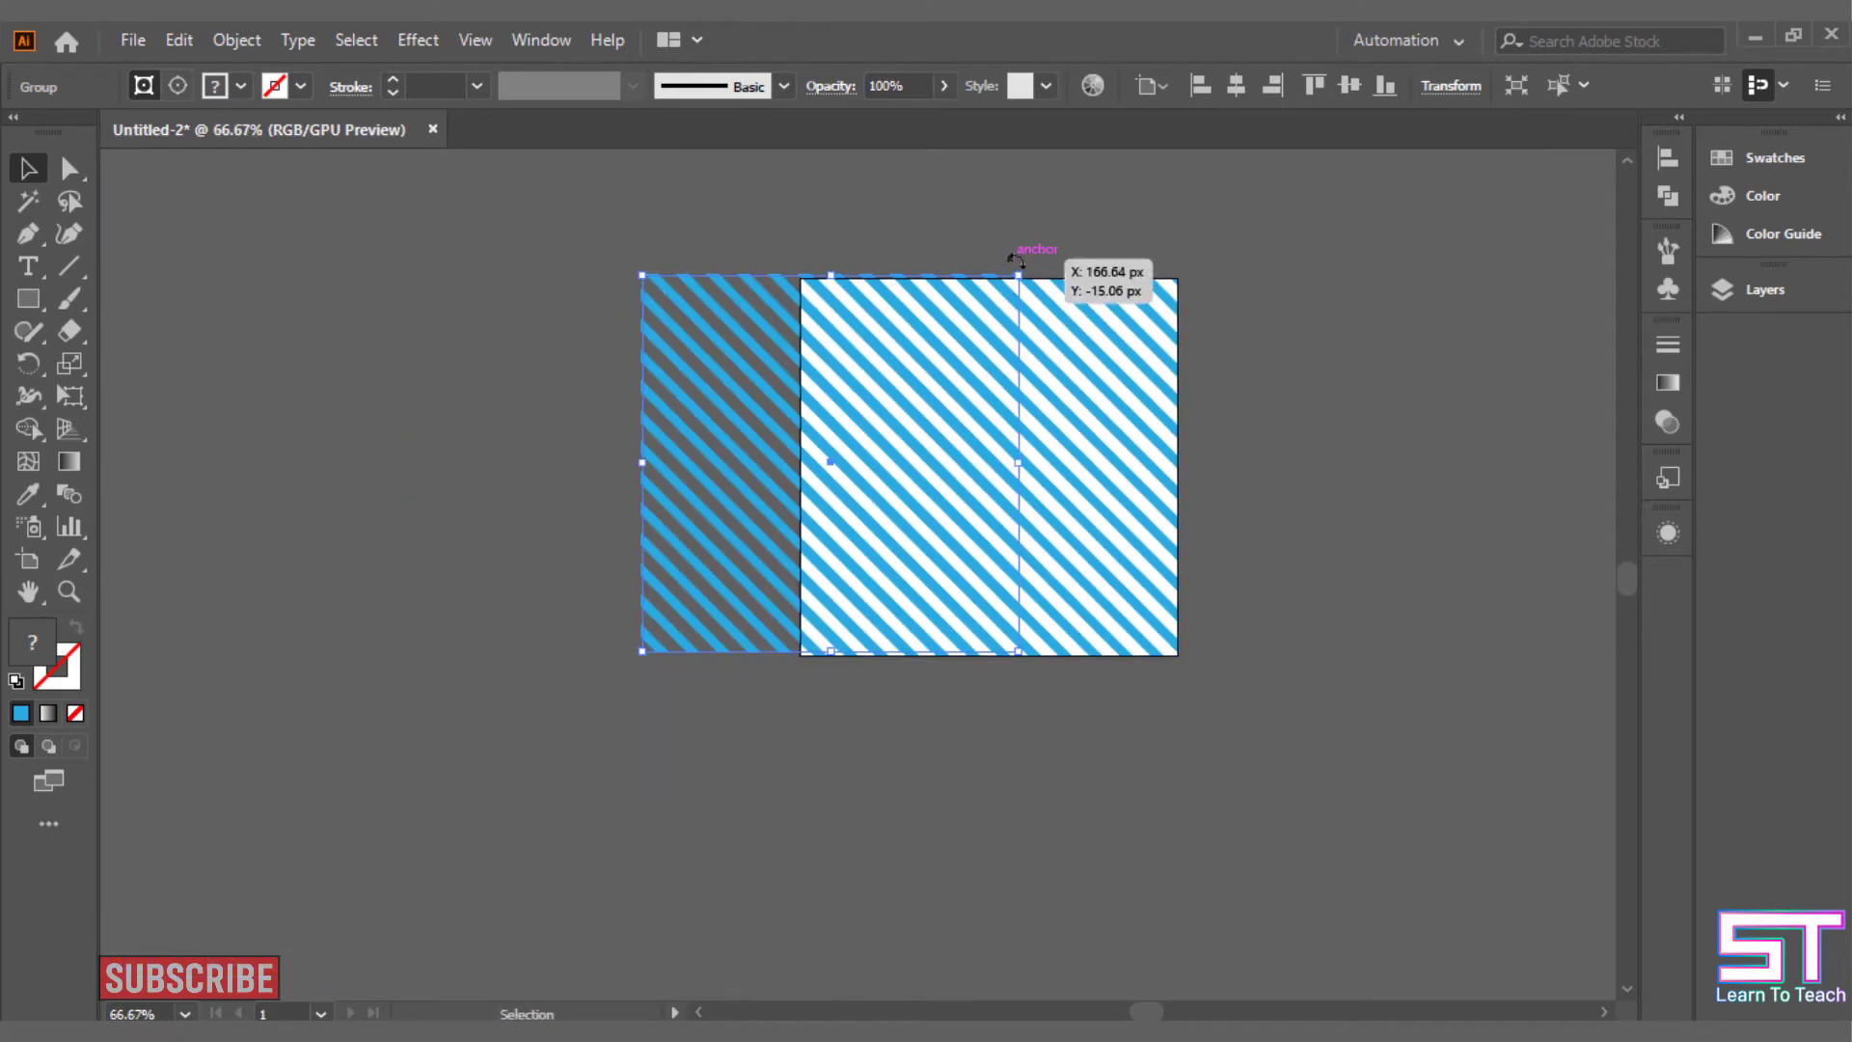
drag(1028, 265, 946, 686)
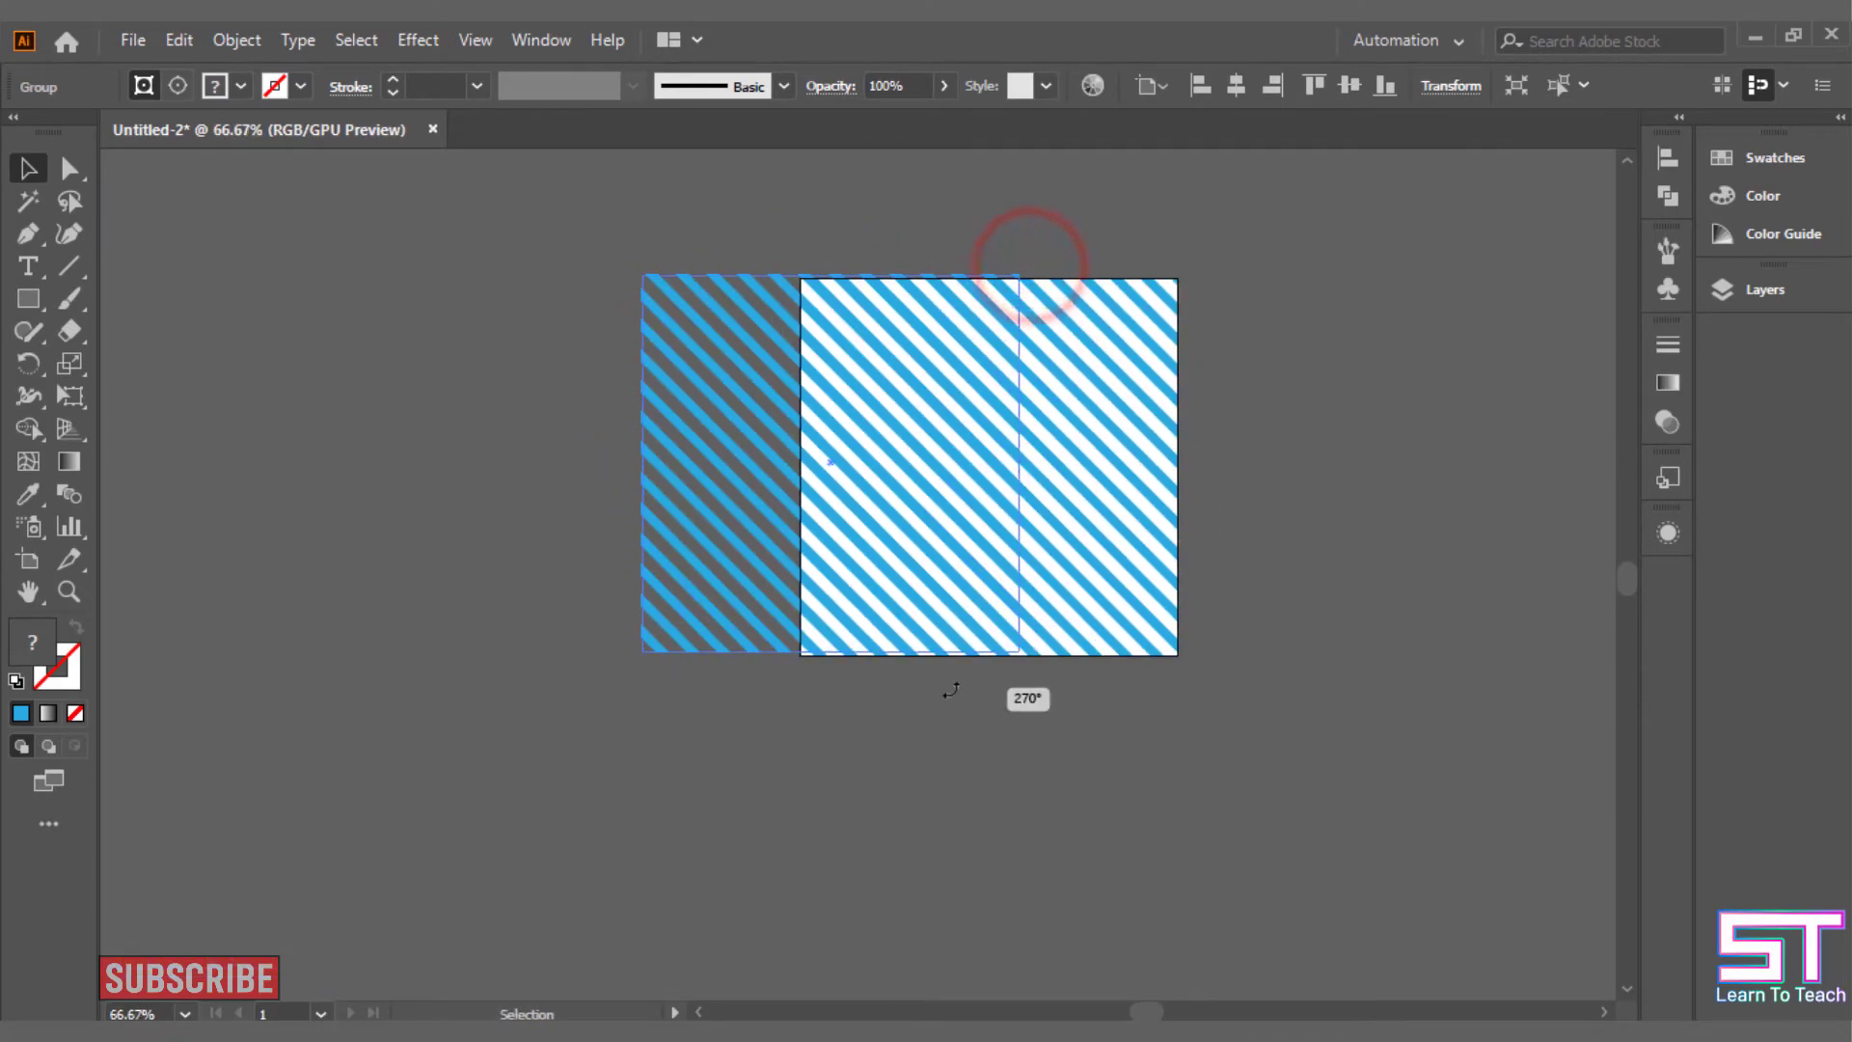
Center the rotated stripes horizontally on the artboard and align them with its top edge.
click(1237, 85)
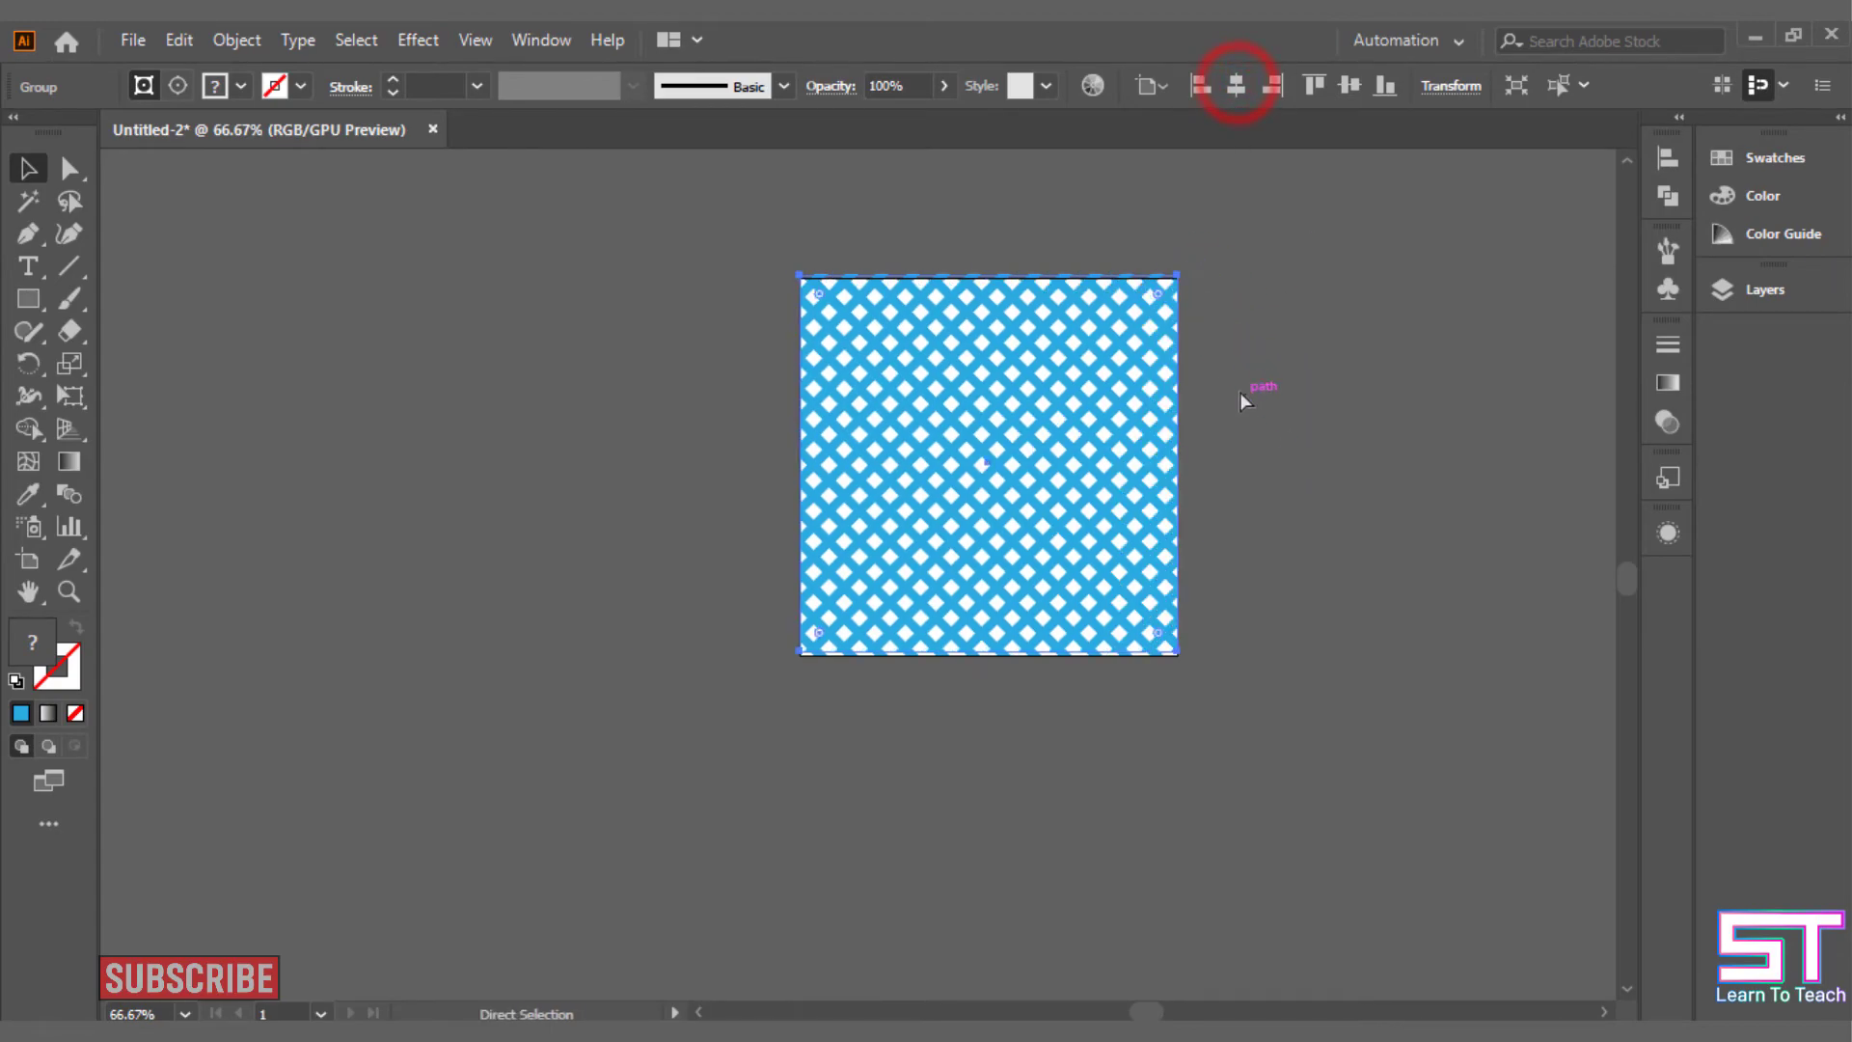
scroll(1206, 313, up, 3)
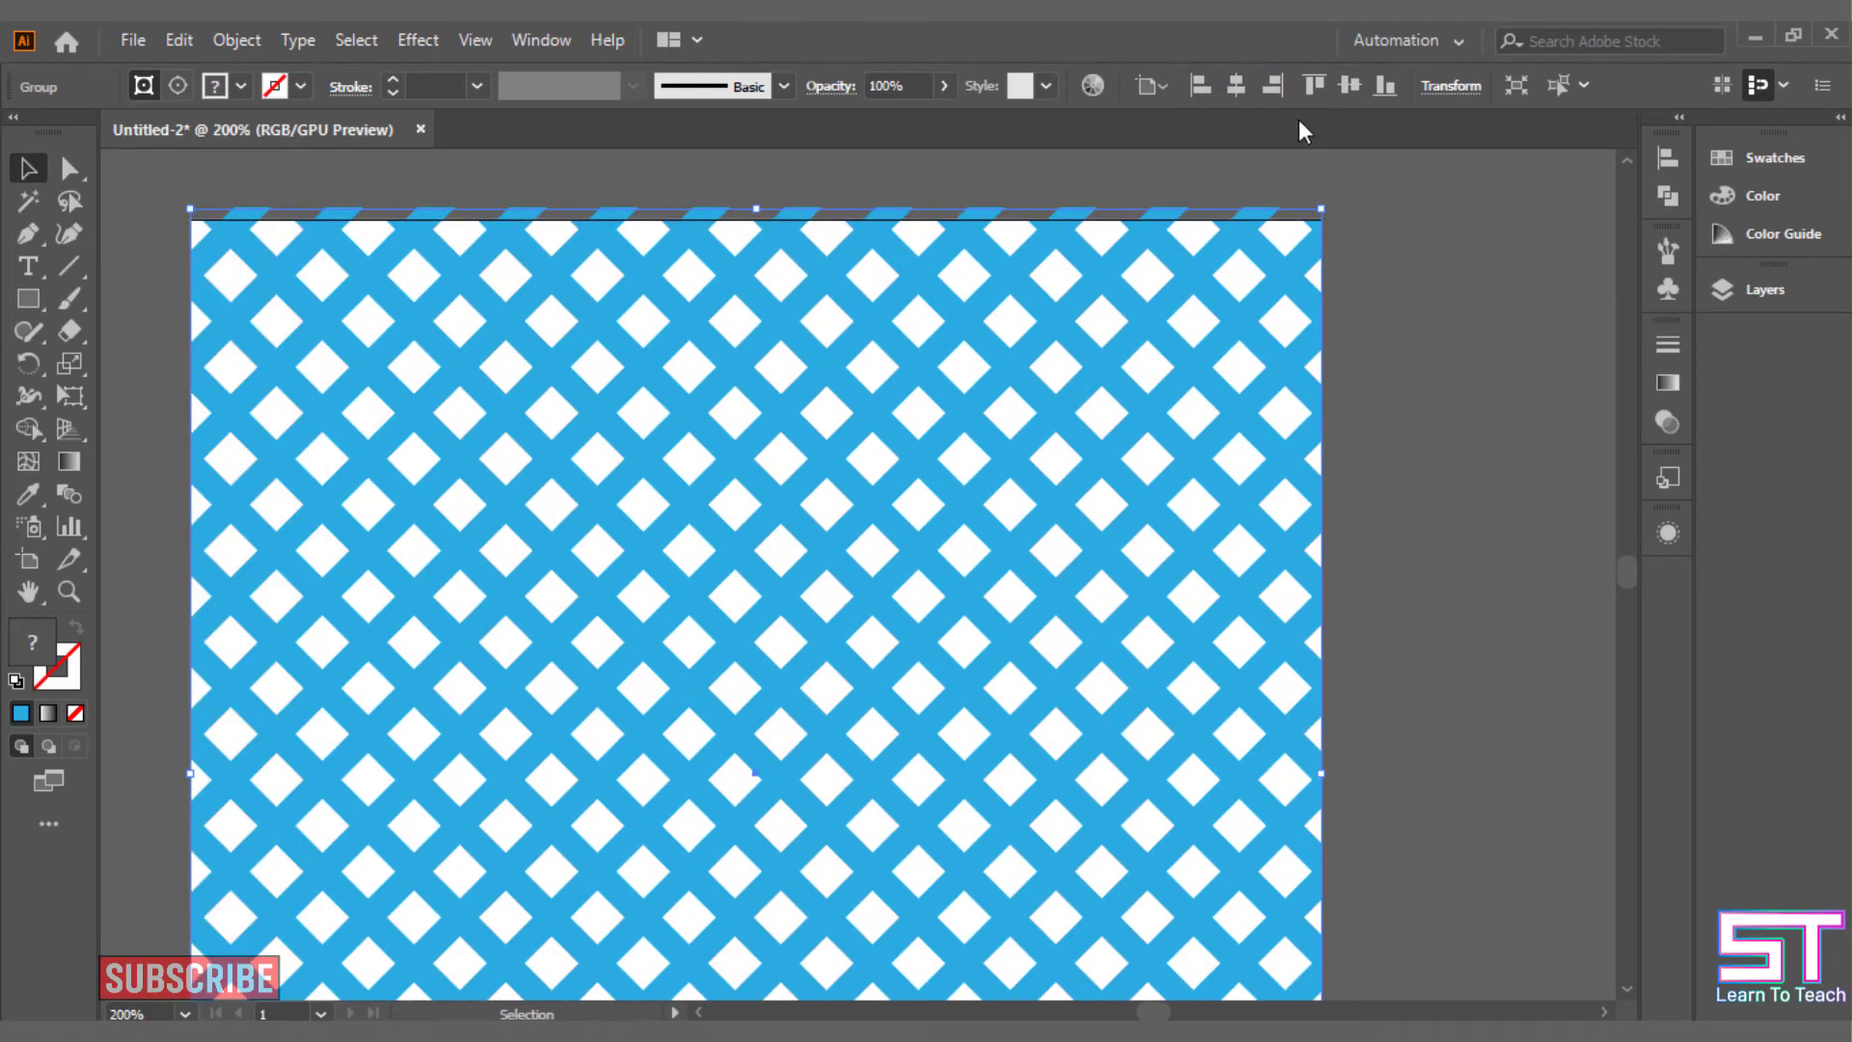
click(1304, 84)
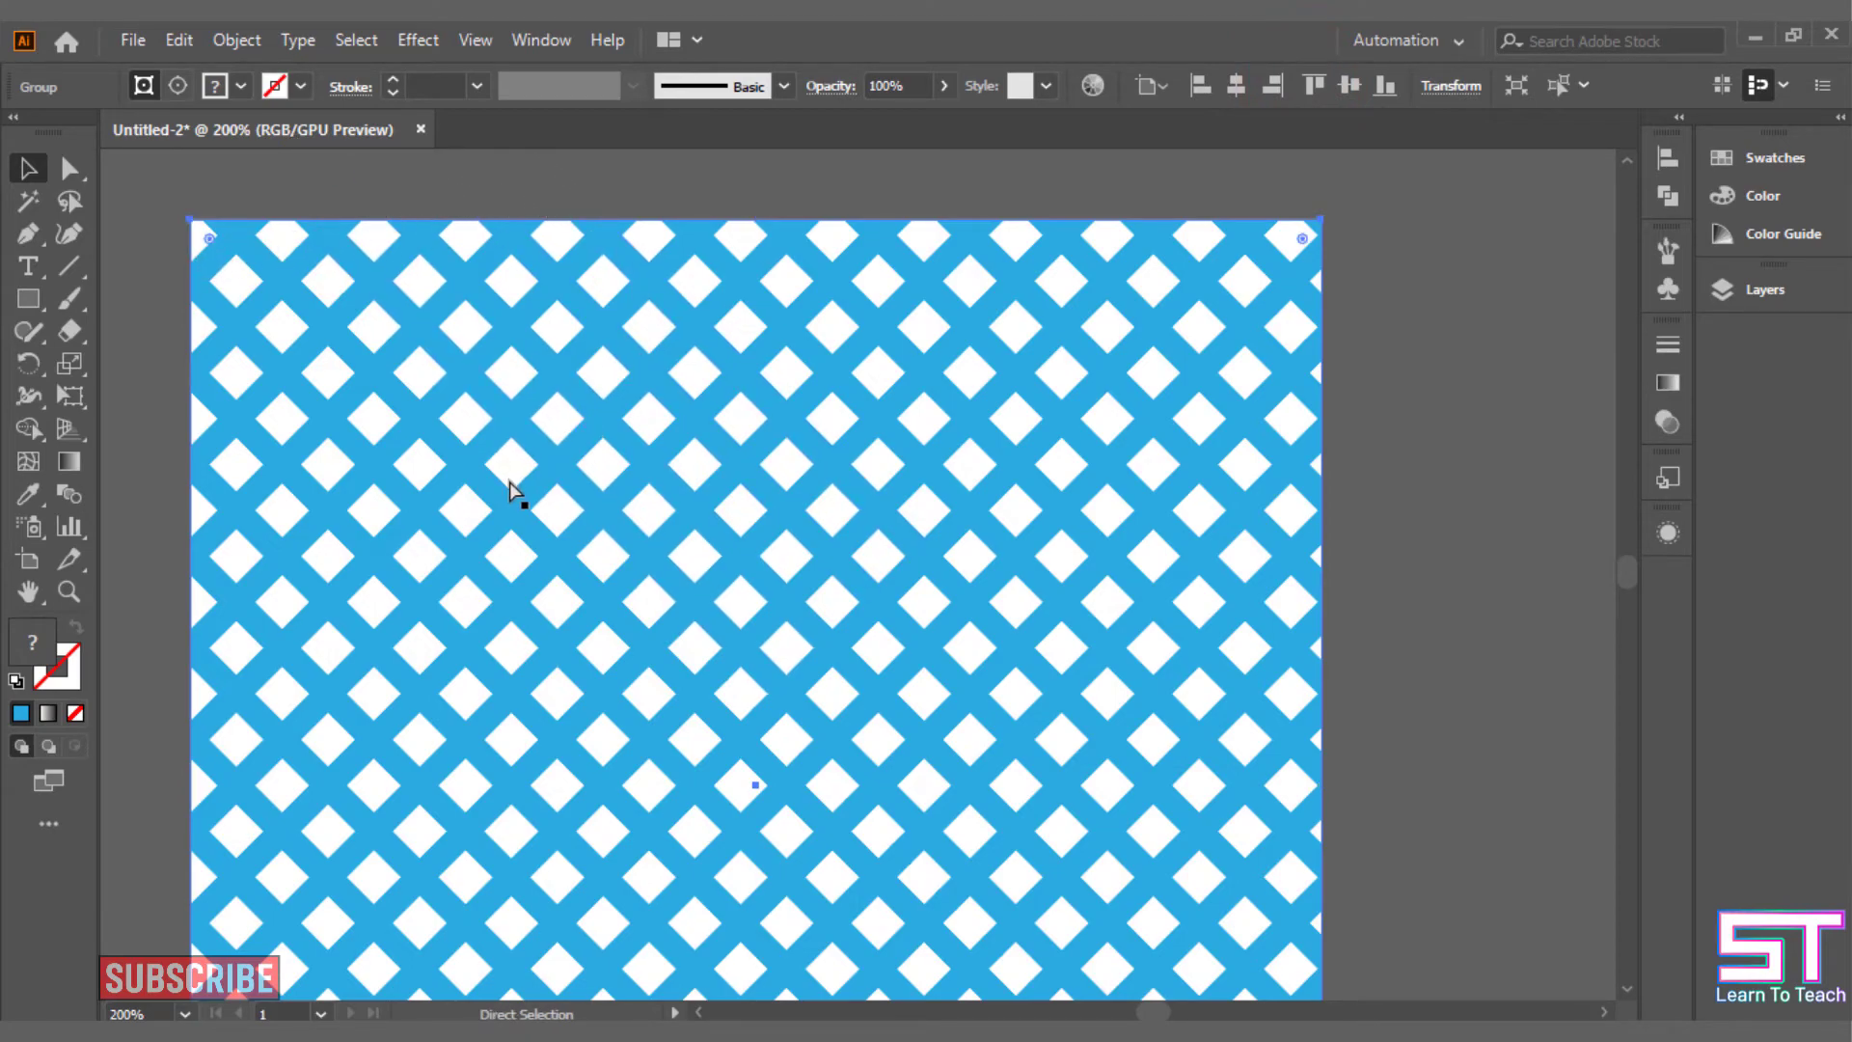
Deselect the artwork and examine the crossed stripe pattern up close across the artboard.
scroll(509, 482, left, 3)
scroll(1576, 455, down, 1)
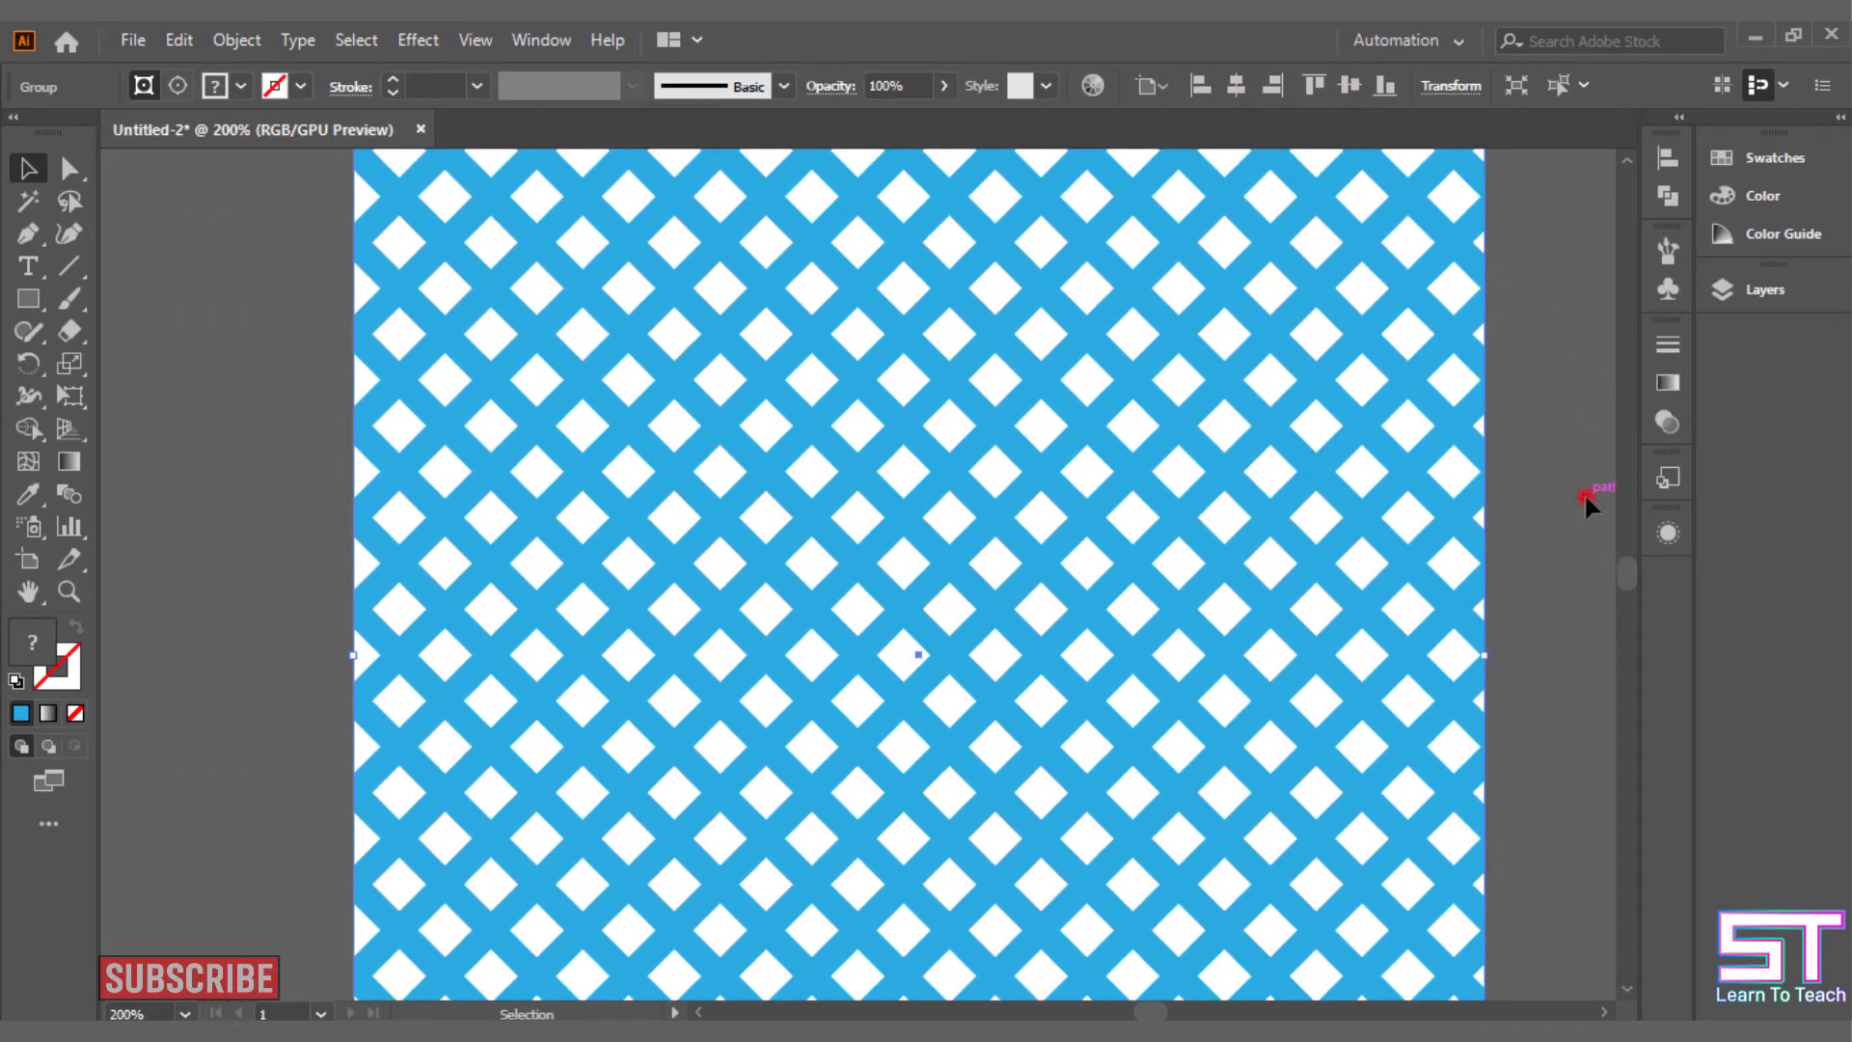
click(1584, 492)
scroll(1572, 503, right, 2)
scroll(1443, 541, up, 1)
scroll(1443, 541, down, 1)
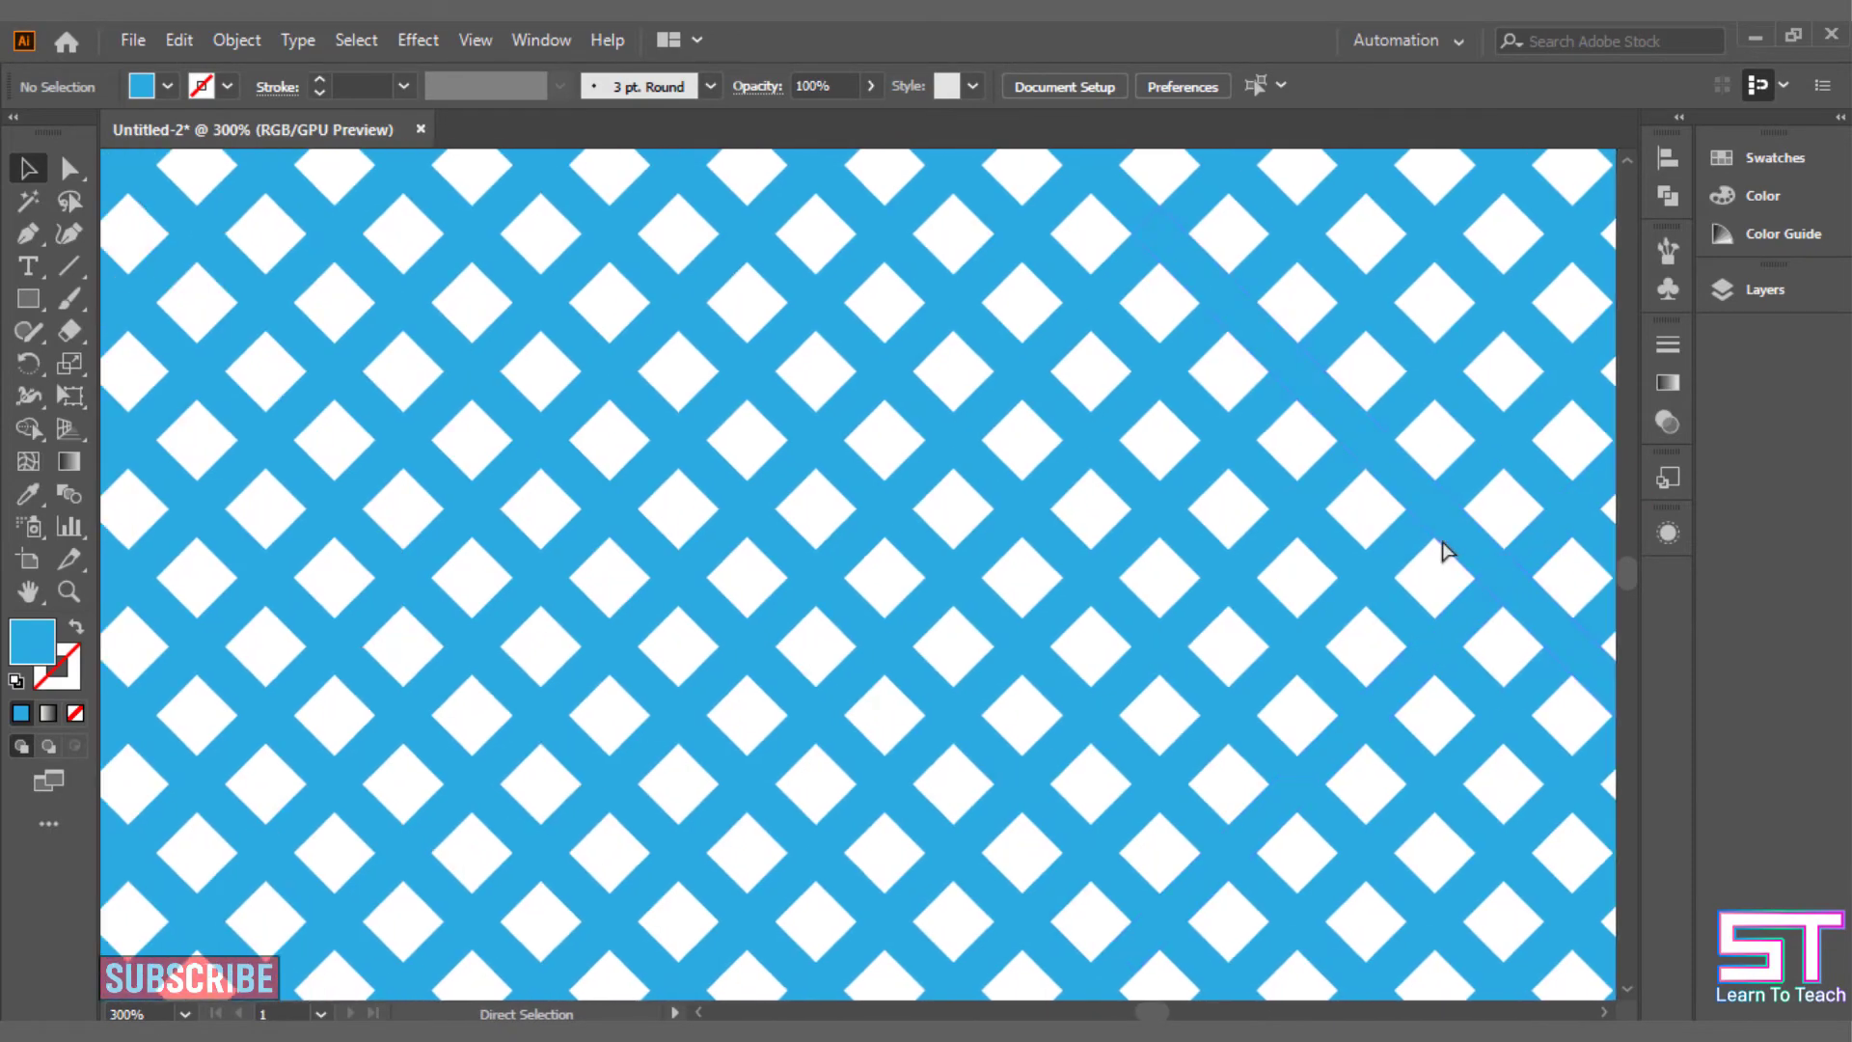
scroll(1322, 550, down, 1)
scroll(1352, 537, up, 2)
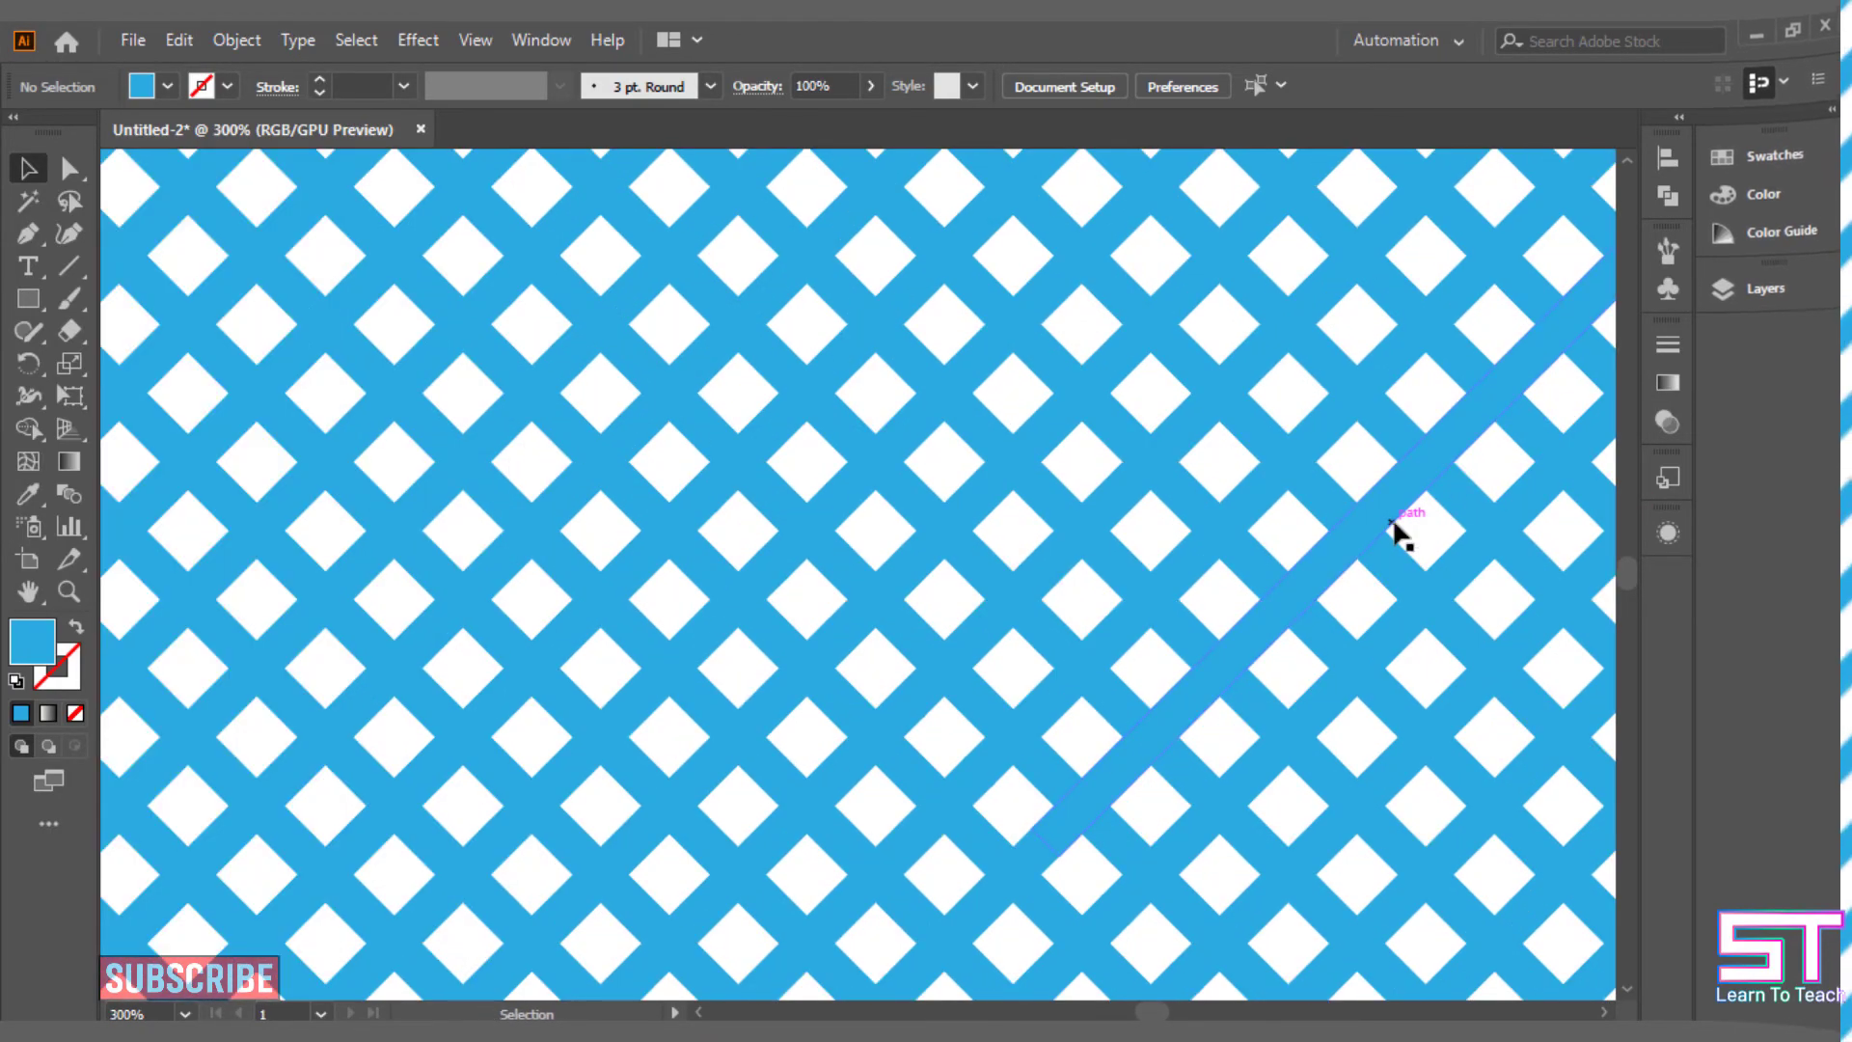